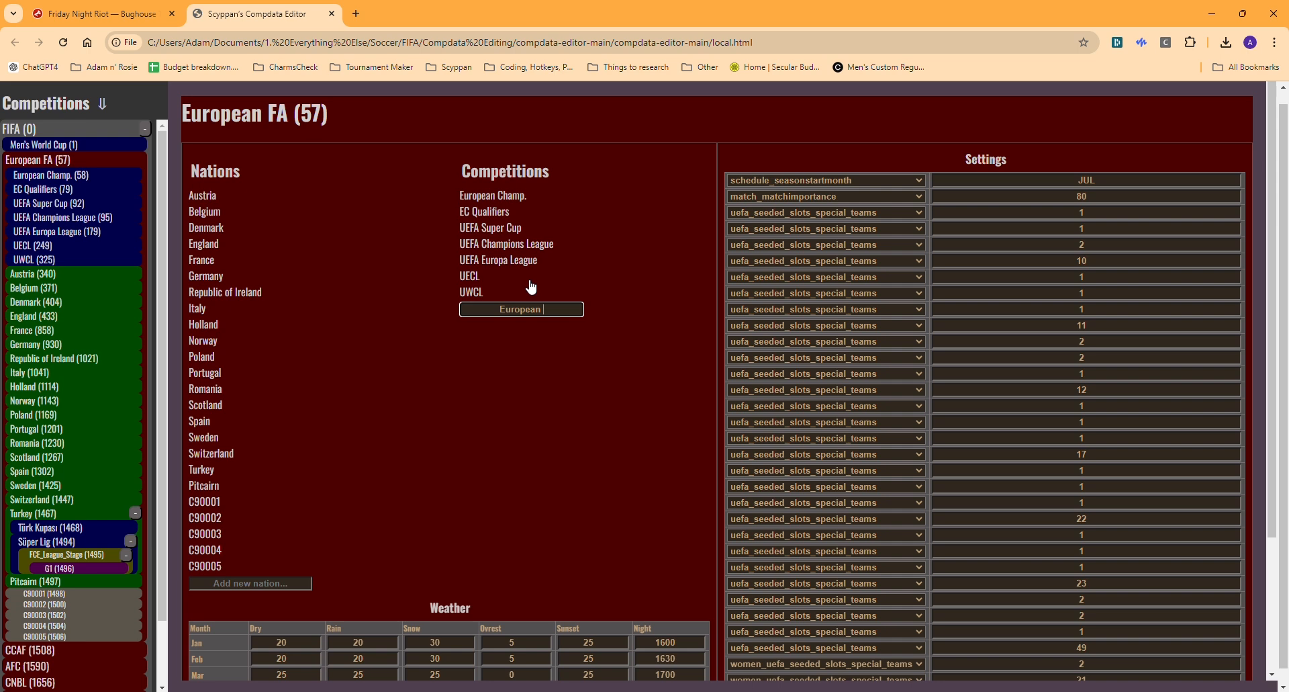
Add a competition named "European Fictional Cup" to the European FA and look over its weather and settings.
{"action": "type", "text": "Fictional Cup"}
{"action": "key", "text": "Return"}
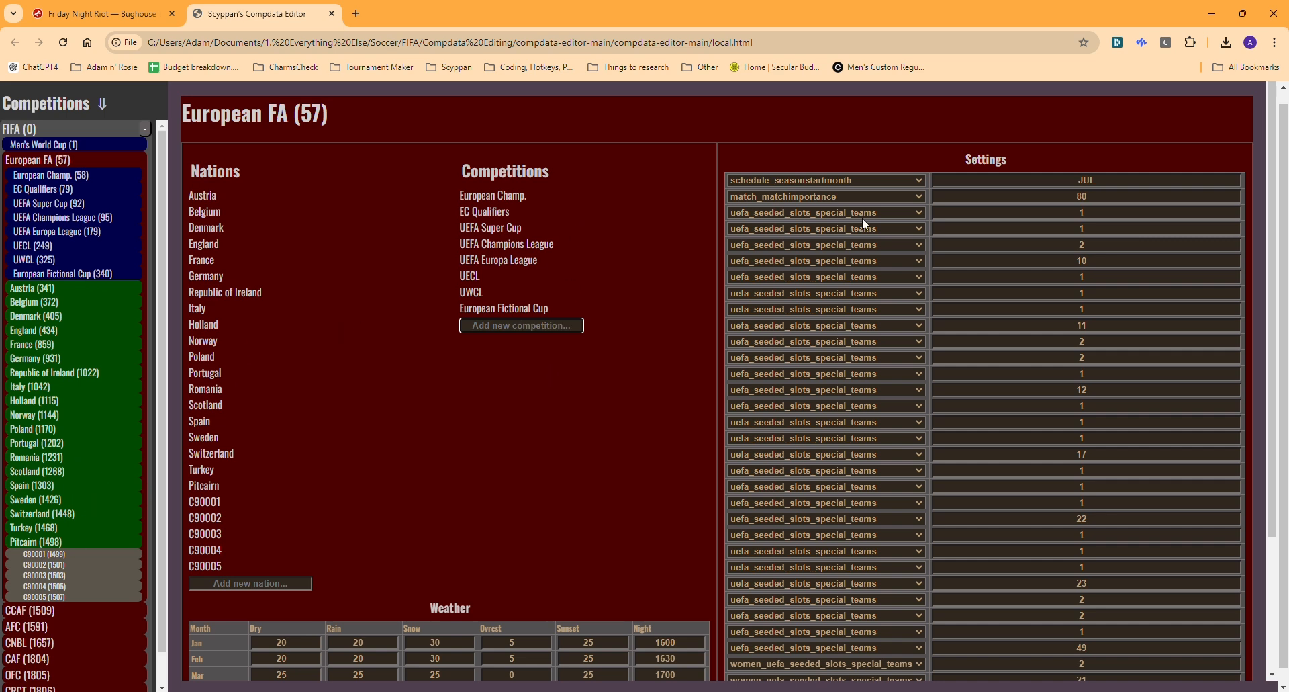
{"action": "scroll", "coordinate": [619, 470], "scroll_direction": "down", "scroll_amount": 3}
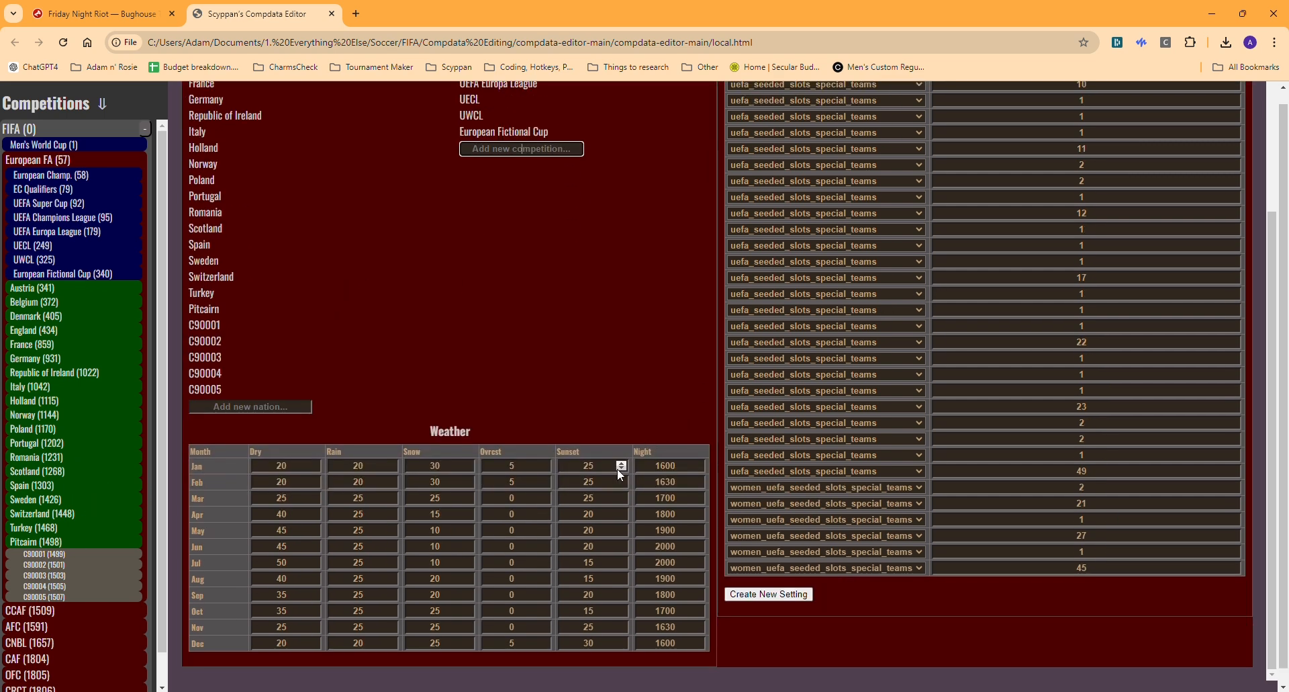
{"action": "scroll", "coordinate": [702, 414], "scroll_direction": "up", "scroll_amount": 3}
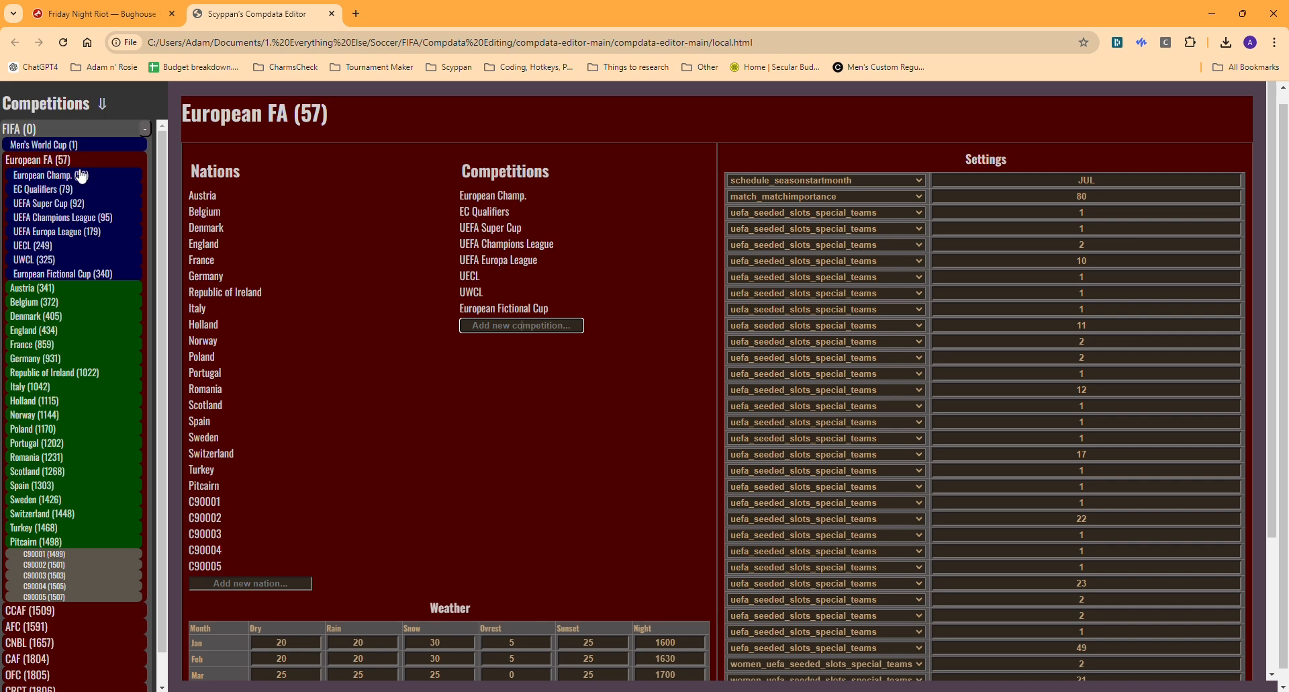
Add a competition named "Austrian Fictional Cup" to the nation Austria.
{"action": "left_click", "coordinate": [60, 294]}
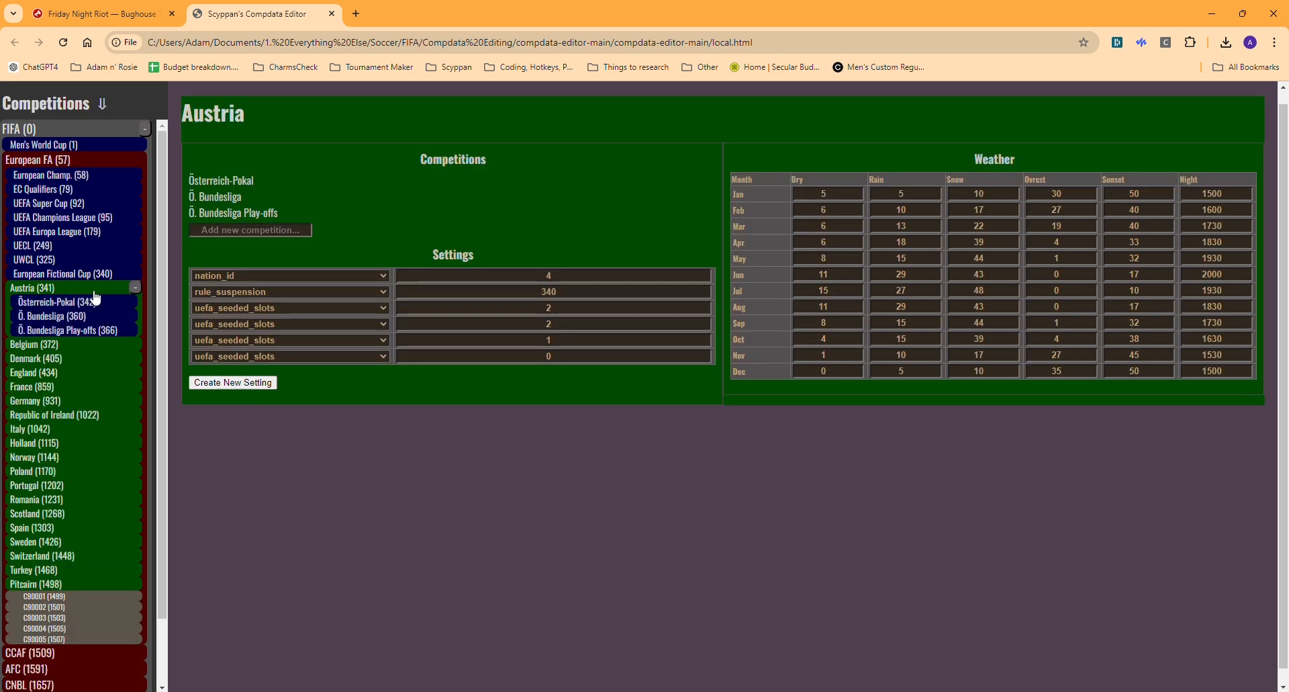
{"action": "left_click", "coordinate": [246, 230]}
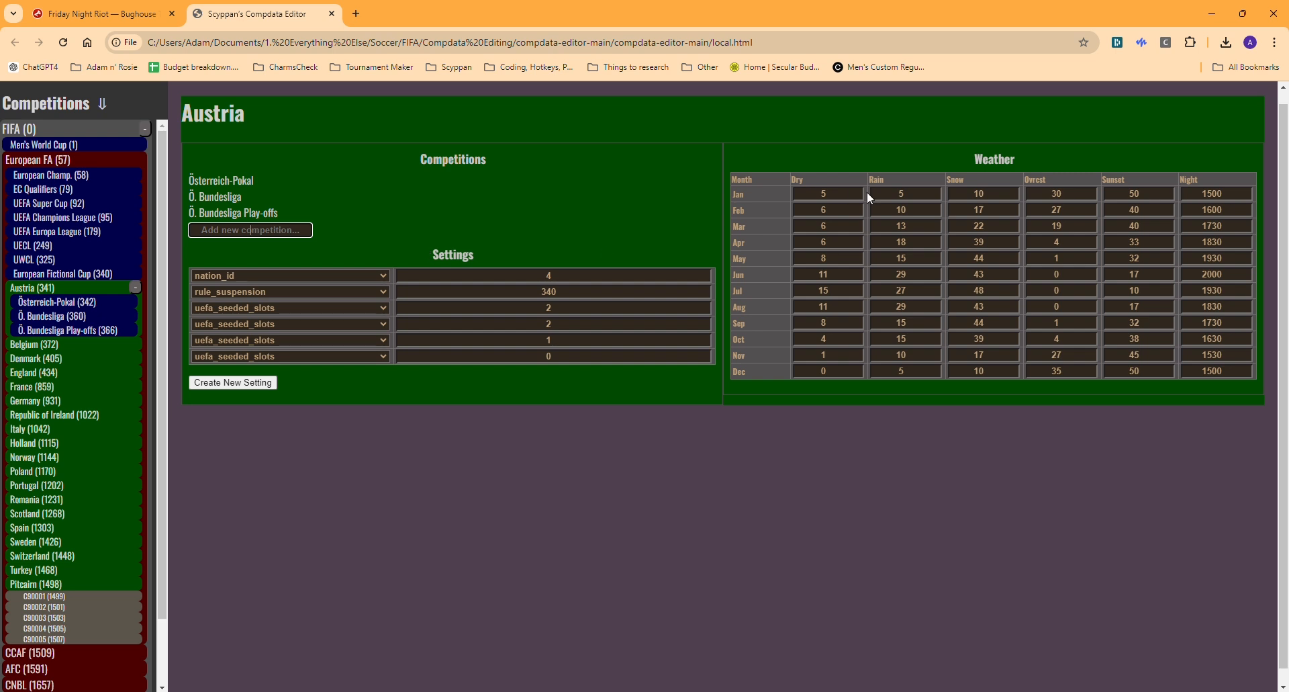
{"action": "type", "text": "Austrian Fictional Cup"}
{"action": "key", "text": "Return"}
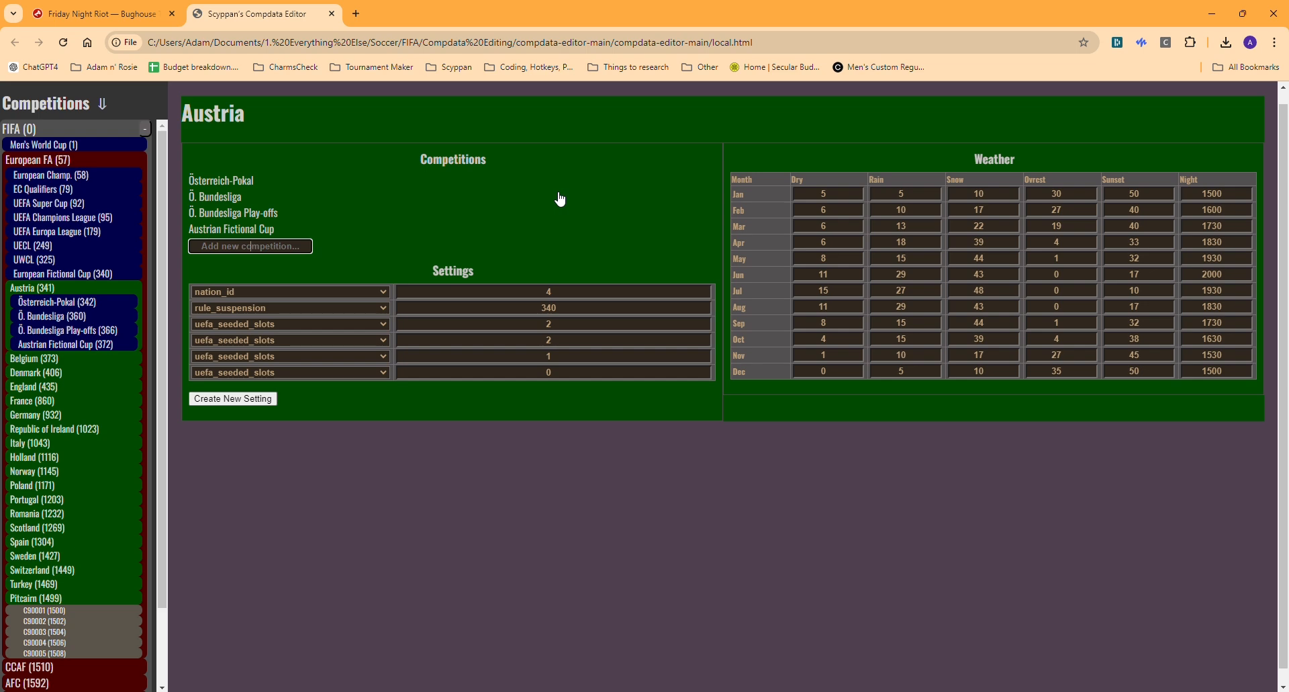
Open England's page and remove its nation_id setting by emptying the value.
{"action": "left_click", "coordinate": [47, 374]}
{"action": "left_click", "coordinate": [62, 432]}
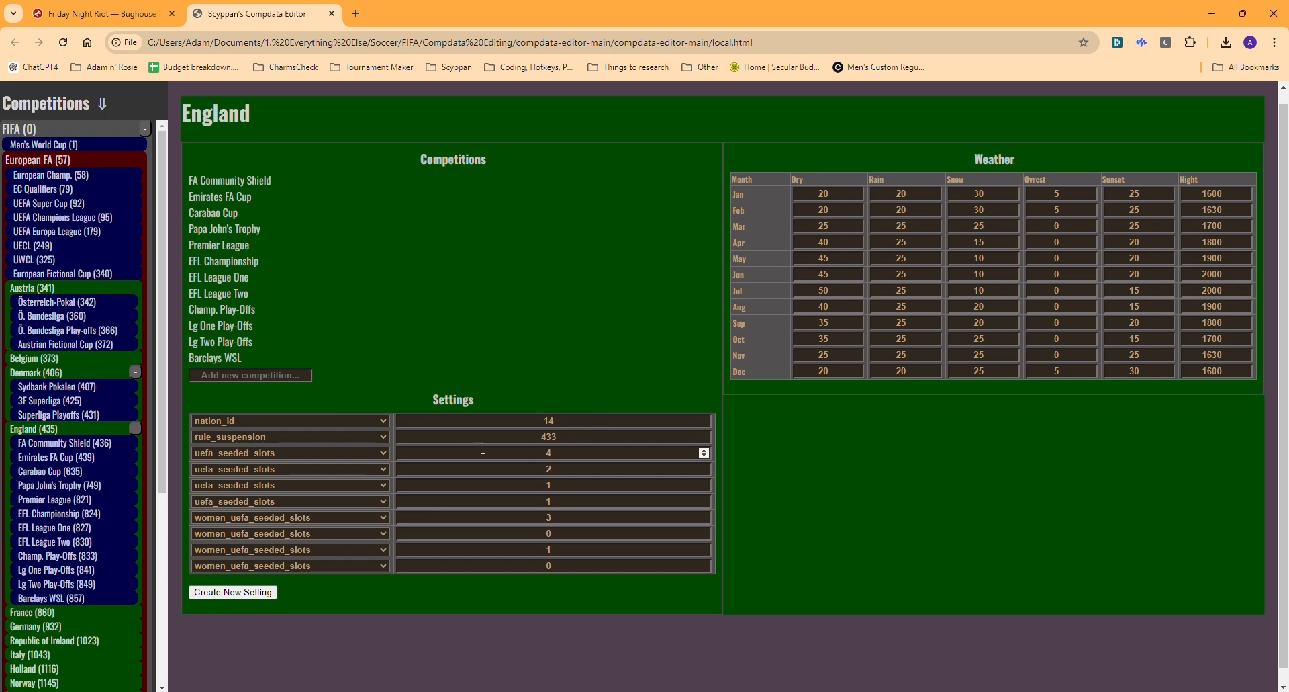
{"action": "double_click", "coordinate": [468, 422]}
{"action": "left_click", "coordinate": [488, 412]}
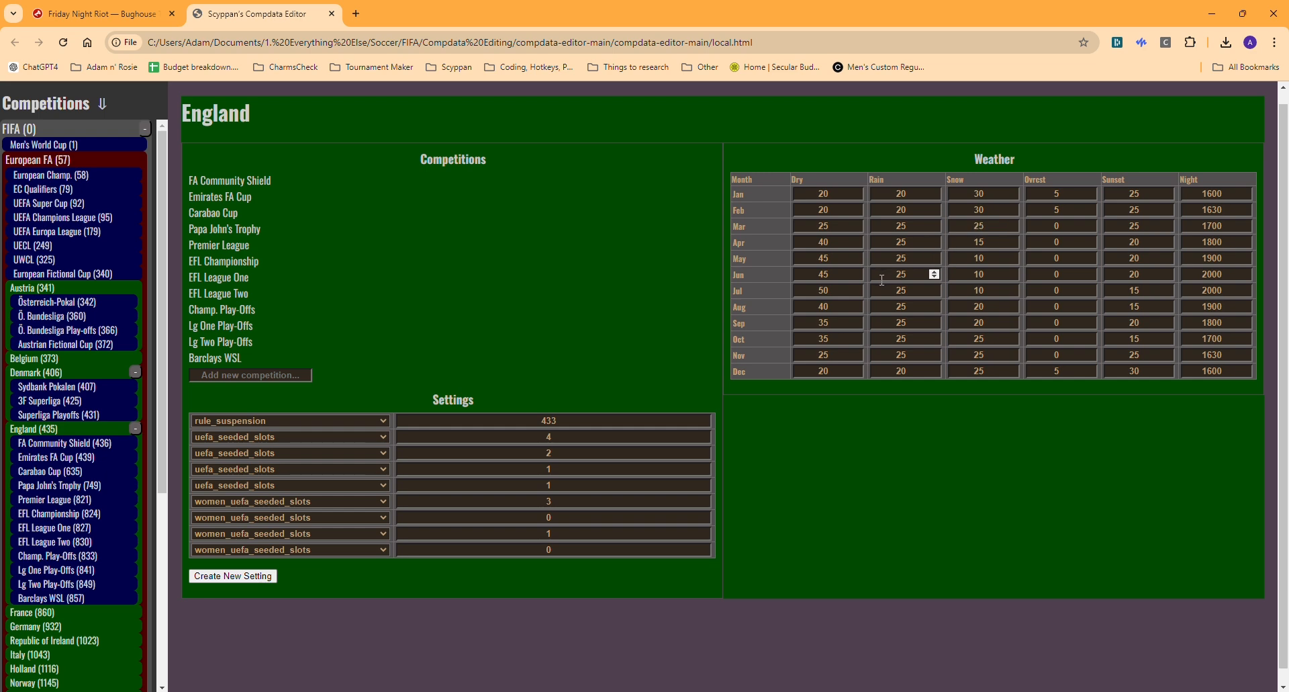
Clear England's January Rain weather value, then view FA Community Shield and reopen England's page.
{"action": "left_click_drag", "start_coordinate": [912, 195], "coordinate": [872, 195]}
{"action": "key", "text": "BackSpace"}
{"action": "left_click", "coordinate": [59, 441]}
{"action": "left_click", "coordinate": [58, 430]}
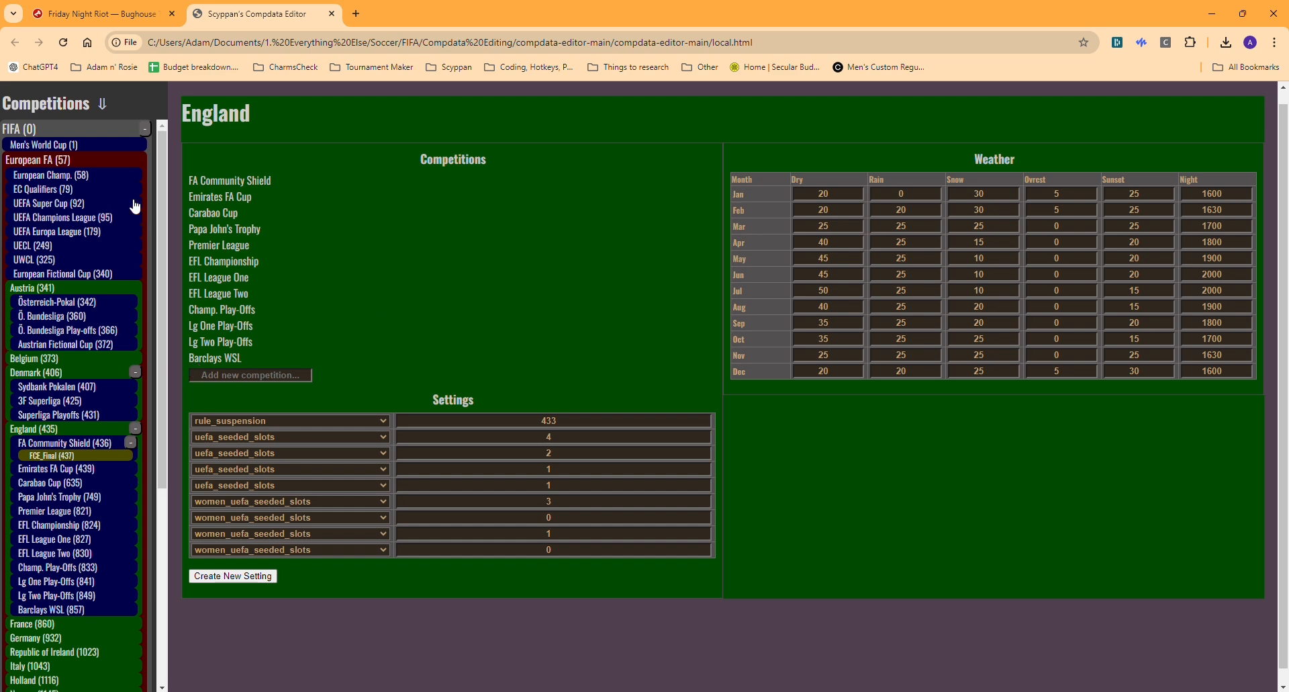
Add a stage named "Testimonial" to the Men's World Cup.
{"action": "left_click", "coordinate": [66, 145]}
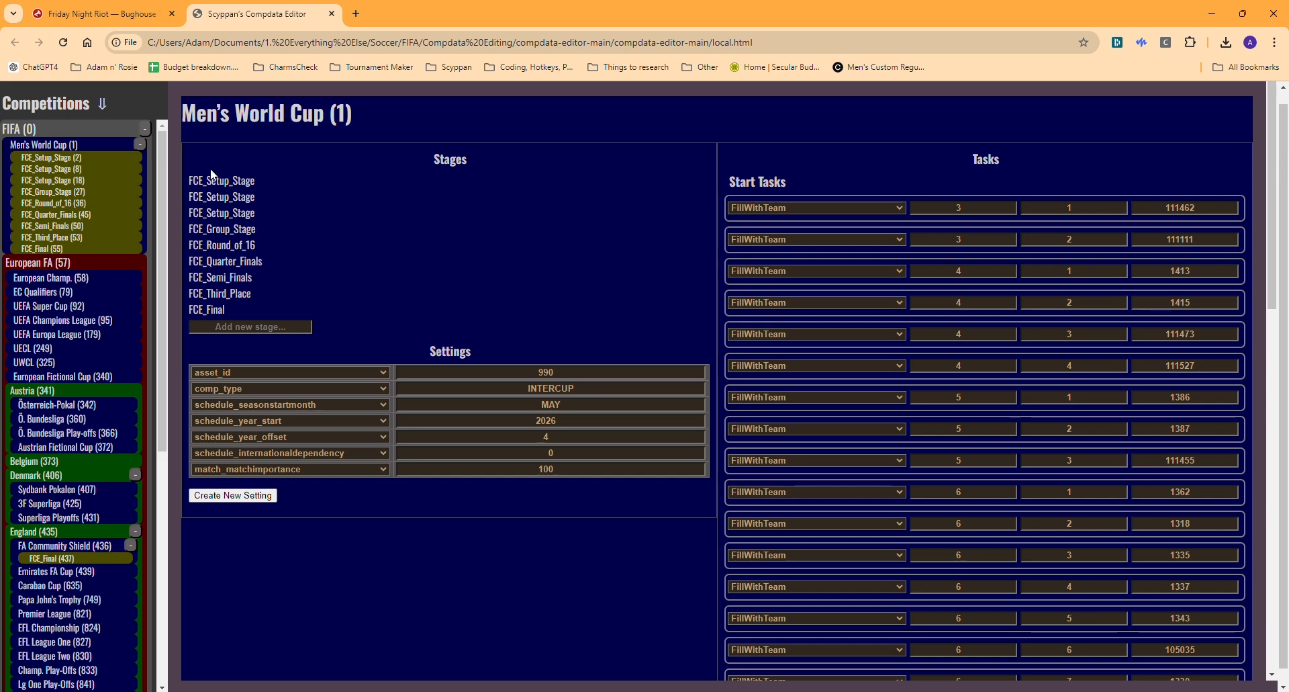
{"action": "left_click", "coordinate": [232, 328]}
{"action": "type", "text": "TEsti"}
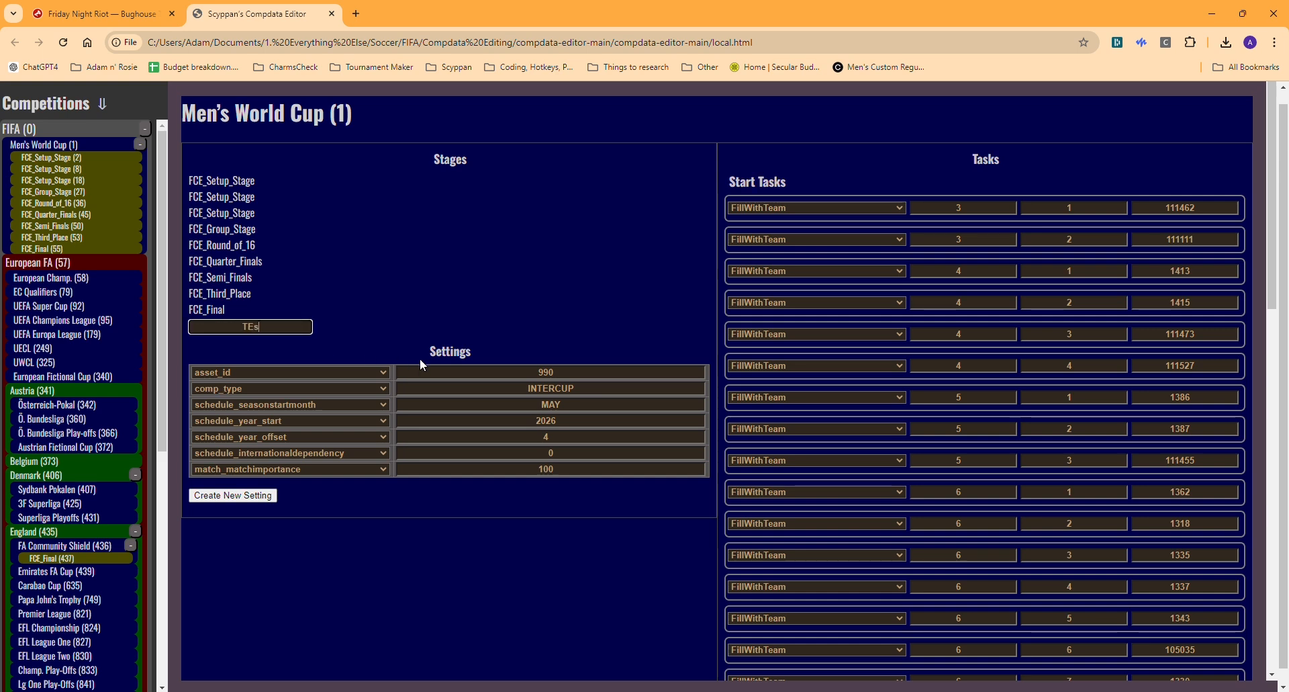
{"action": "key", "text": "BackSpace"}
{"action": "key", "text": "BackSpace"}
{"action": "key", "text": "BackSpace"}
{"action": "key", "text": "BackSpace"}
{"action": "type", "text": "es"}
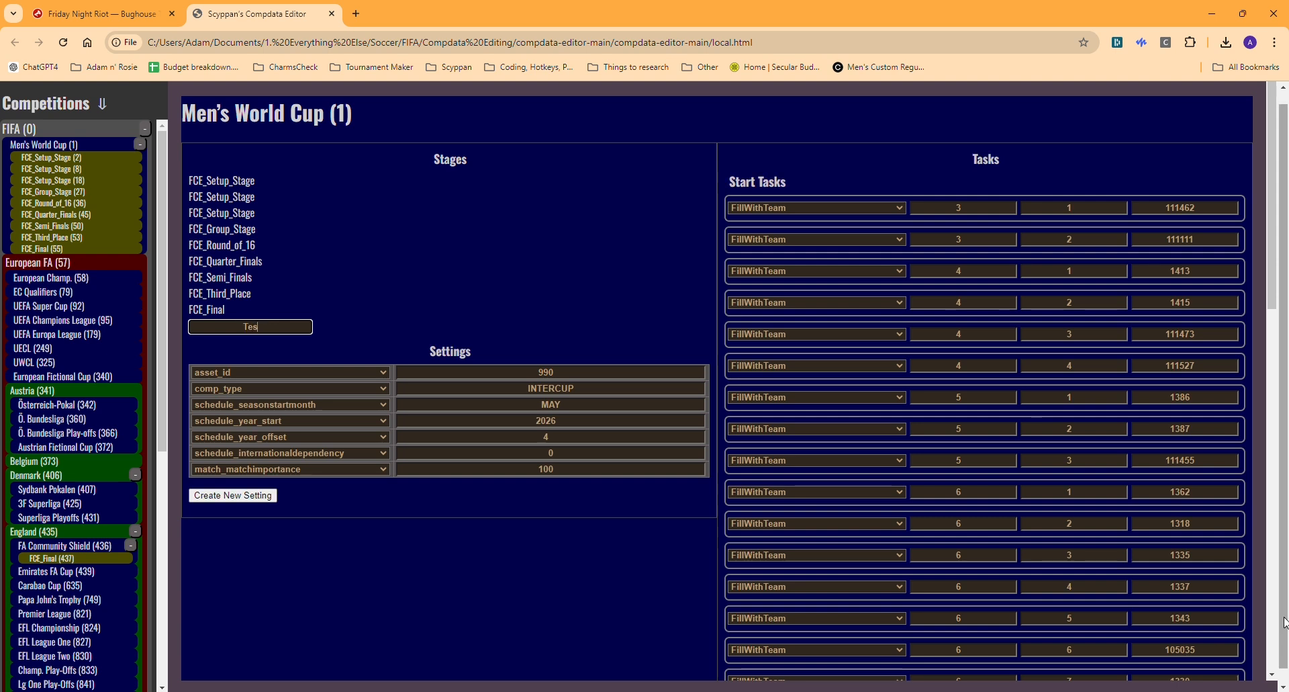
{"action": "type", "text": "timonial"}
{"action": "key", "text": "Return"}
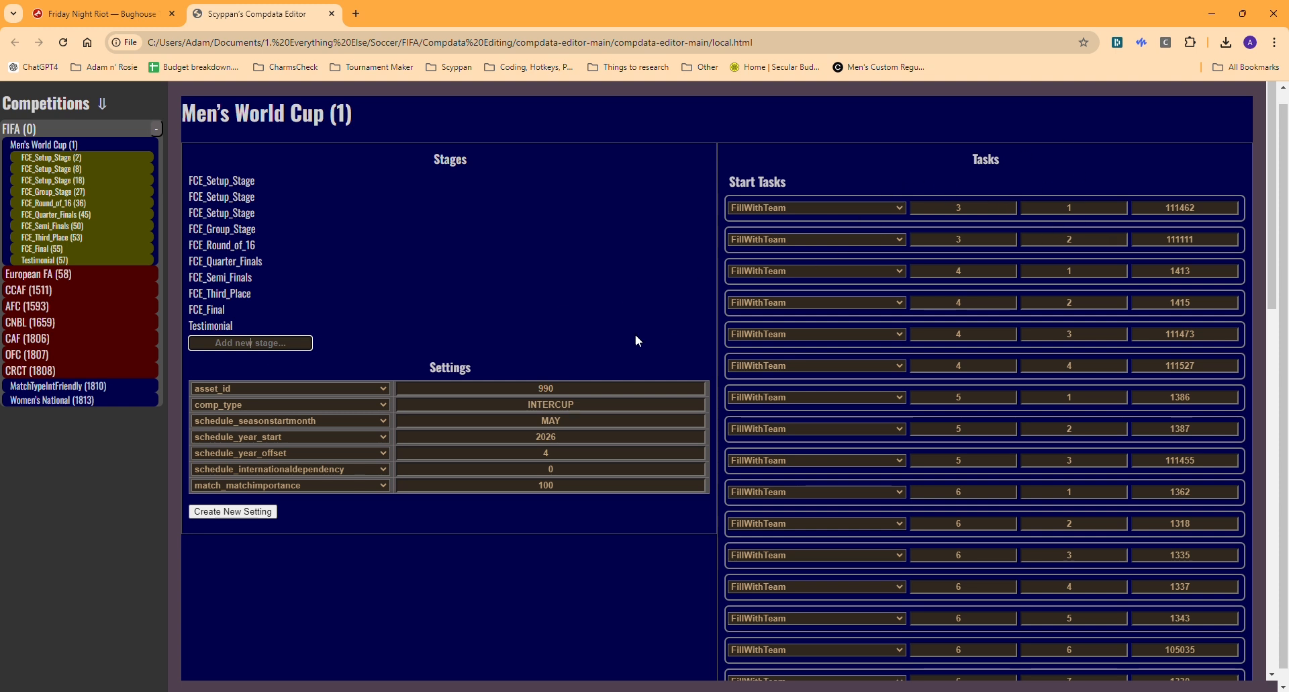
Remove the asset_id setting from the Men's World Cup by emptying its value.
{"action": "double_click", "coordinate": [563, 388]}
{"action": "key", "text": "BackSpace"}
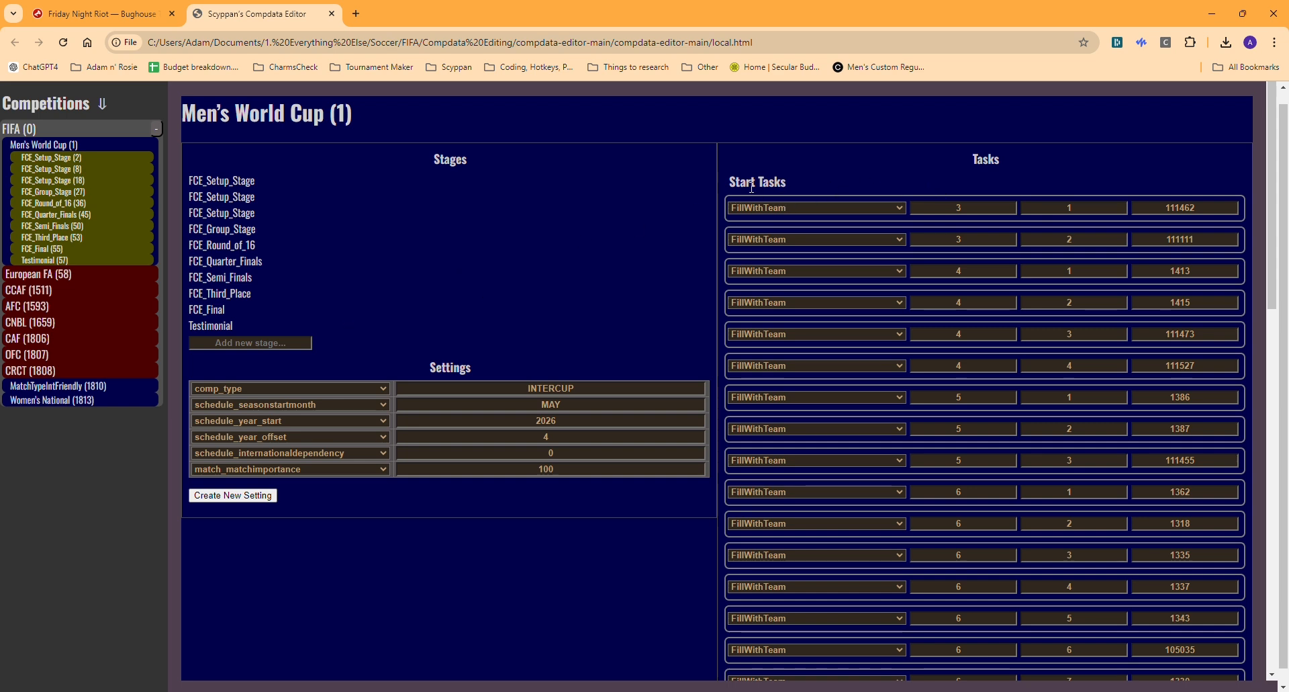
Look through the Men's World Cup tasks, then open Women's National and MatchTypeIntFriendly to view theirs.
{"action": "scroll", "coordinate": [711, 554], "scroll_direction": "down", "scroll_amount": 15}
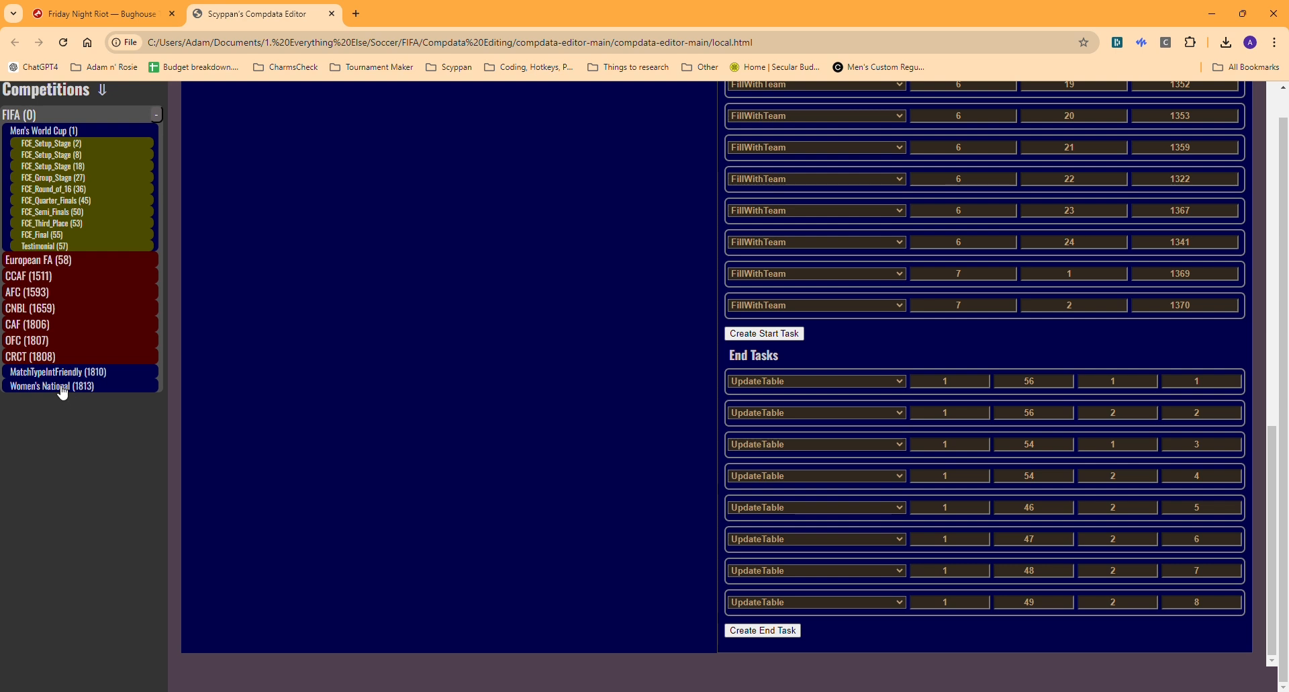
{"action": "left_click", "coordinate": [62, 388]}
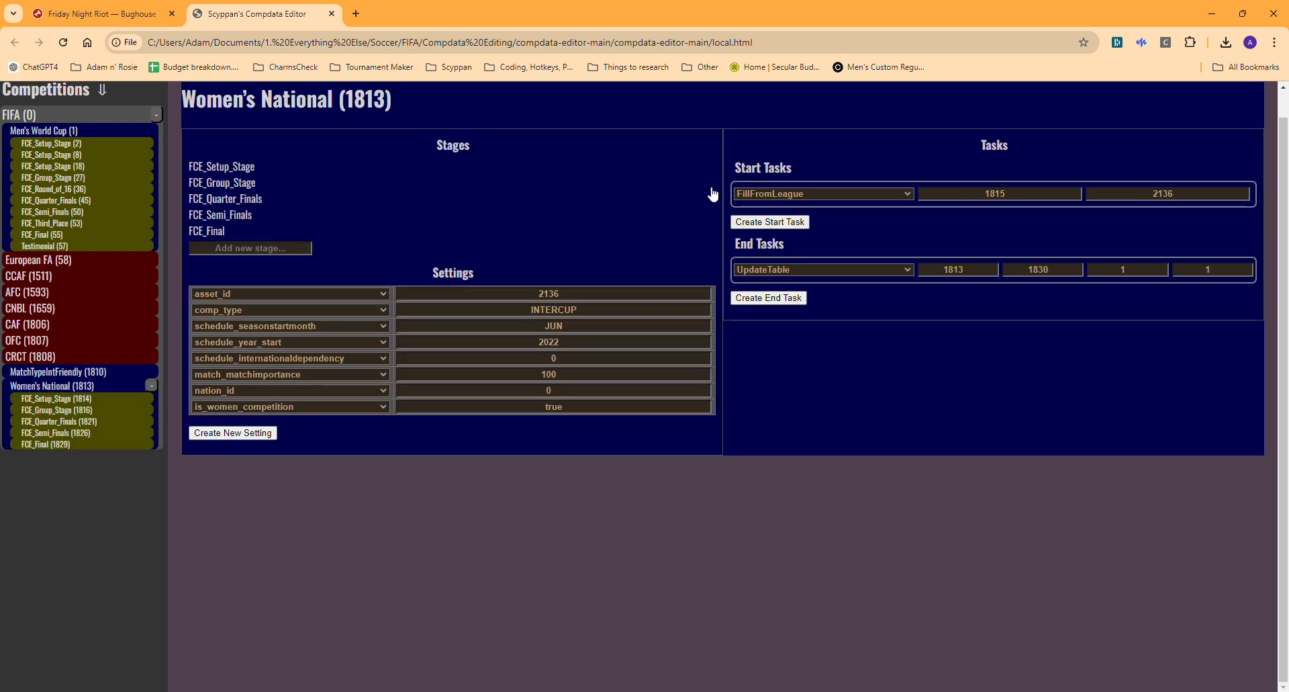
{"action": "left_click", "coordinate": [48, 373]}
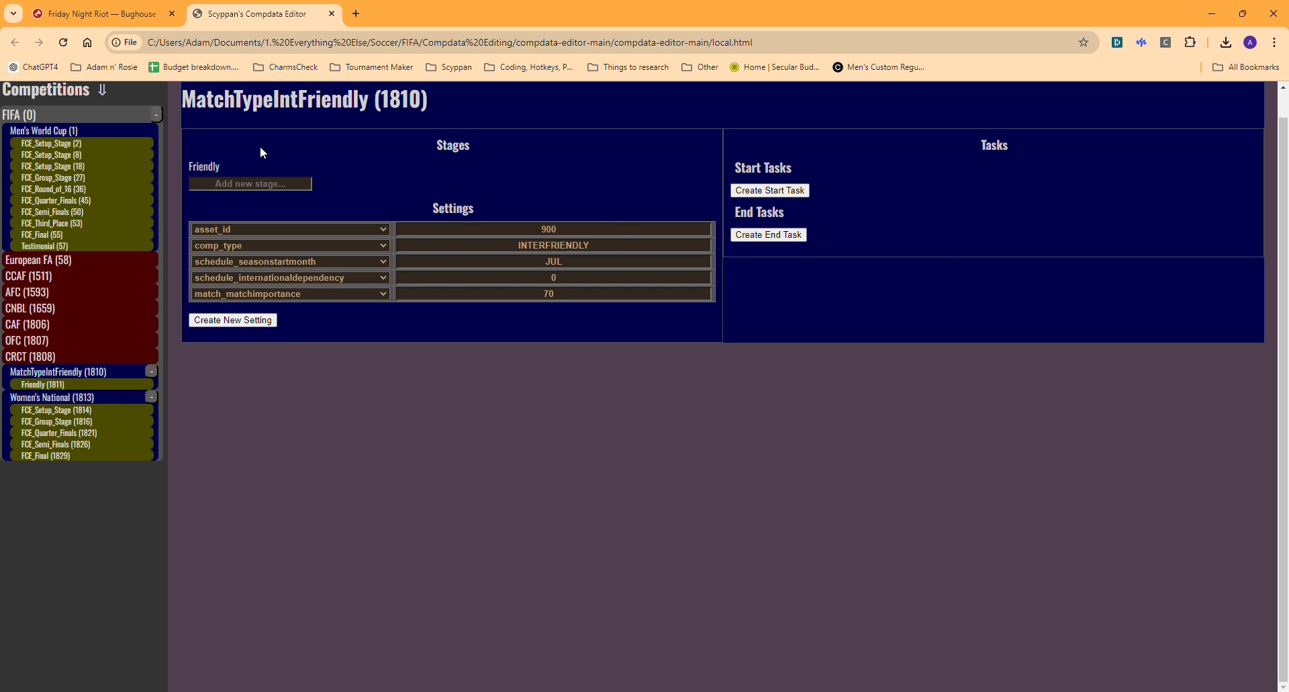
Create one start task and one end task in MatchTypeIntFriendly and look through the available types of each.
{"action": "left_click", "coordinate": [770, 190]}
{"action": "left_click", "coordinate": [768, 267]}
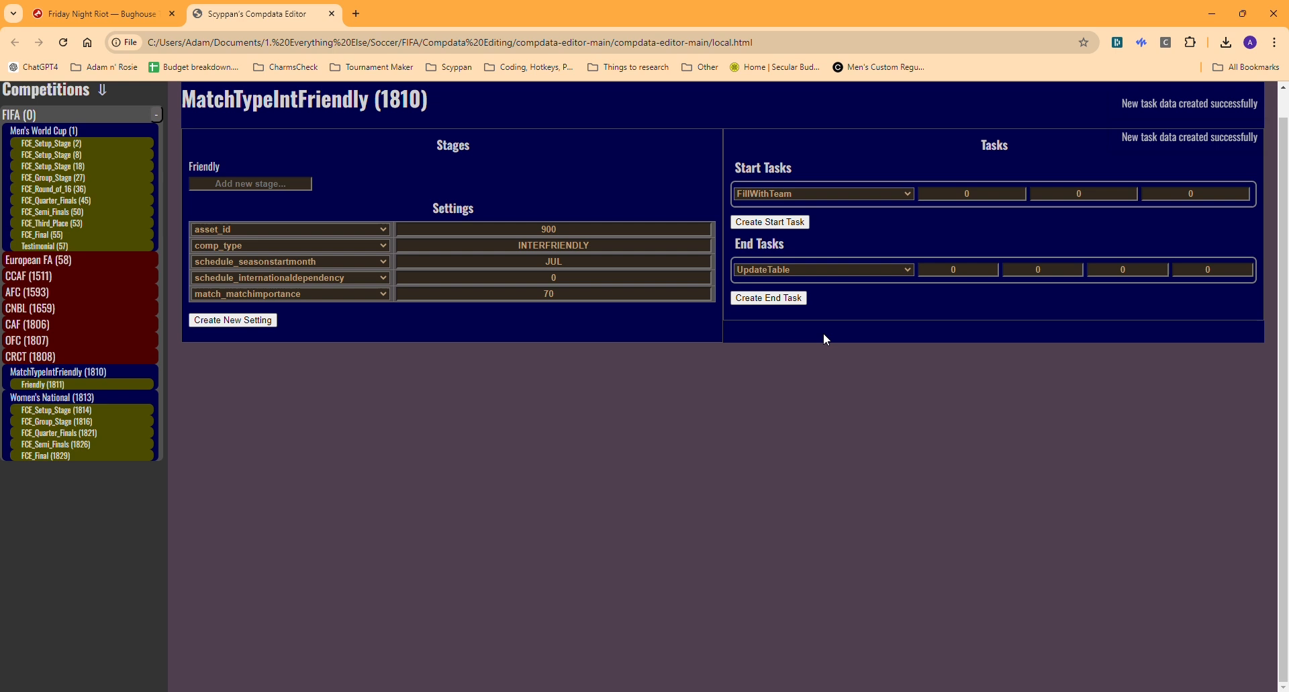
{"action": "left_click", "coordinate": [810, 268]}
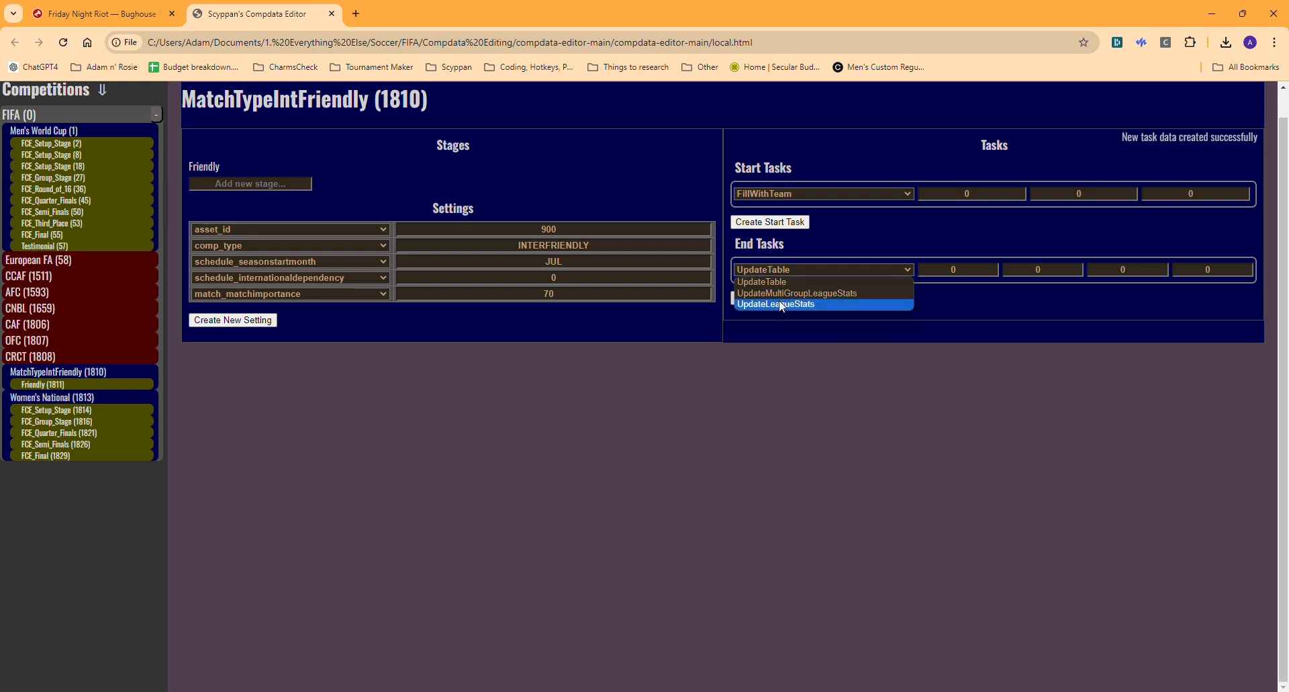
{"action": "left_click", "coordinate": [760, 435]}
{"action": "left_click", "coordinate": [778, 188]}
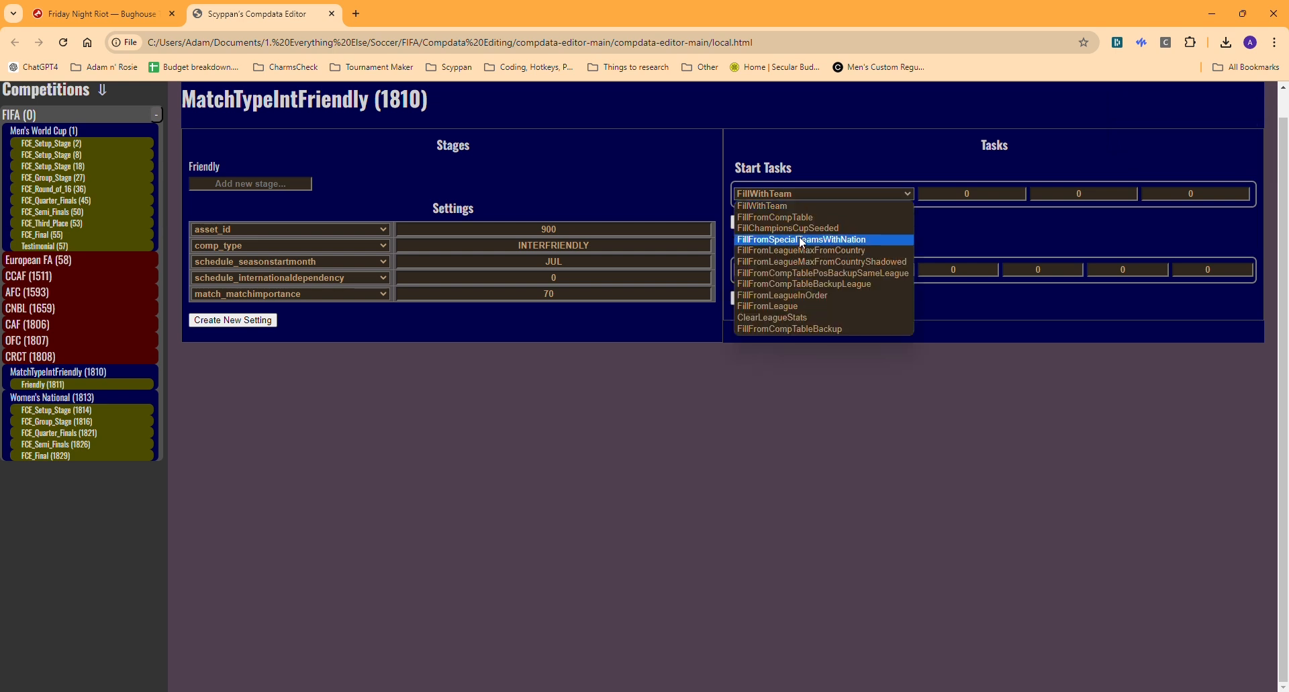
{"action": "left_click", "coordinate": [813, 541]}
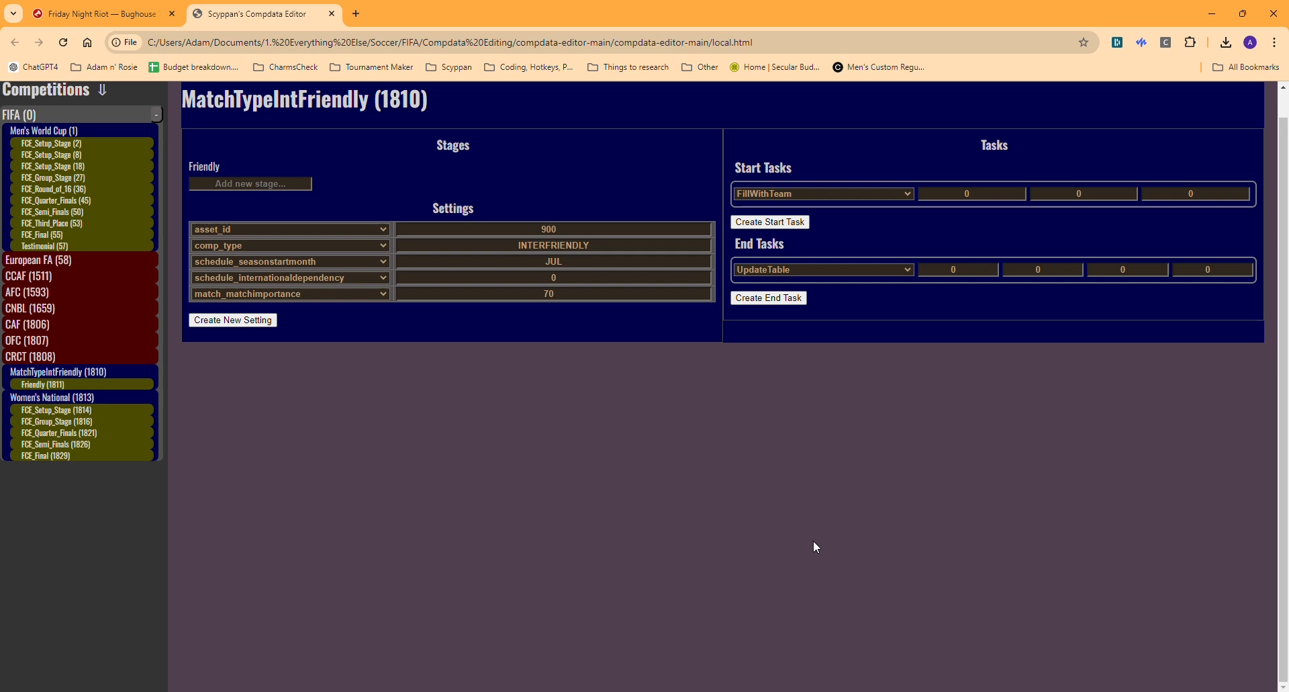
Change the start task's type to FillFromCompTable, then to FillChampionsCupSeeded, and move through its value fields.
{"action": "left_click", "coordinate": [816, 194]}
{"action": "left_click", "coordinate": [977, 171]}
{"action": "left_click", "coordinate": [850, 193]}
{"action": "left_click", "coordinate": [831, 215]}
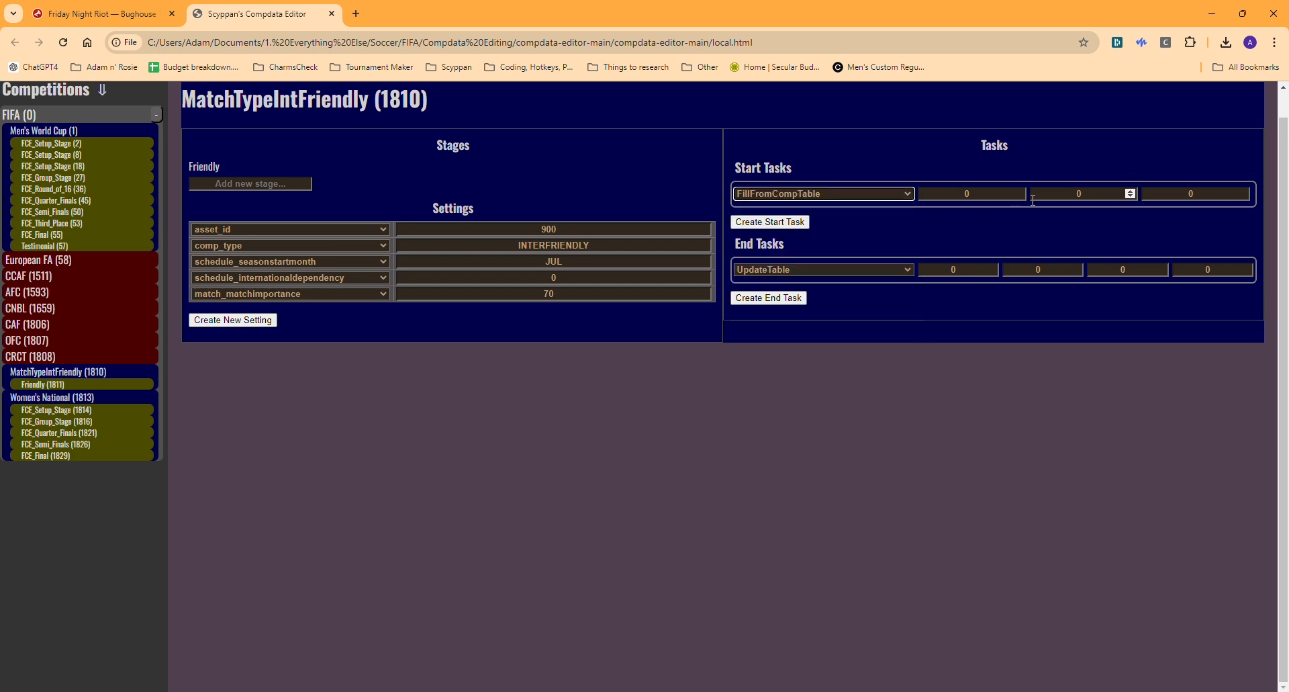
{"action": "left_click", "coordinate": [796, 193]}
{"action": "left_click", "coordinate": [793, 229]}
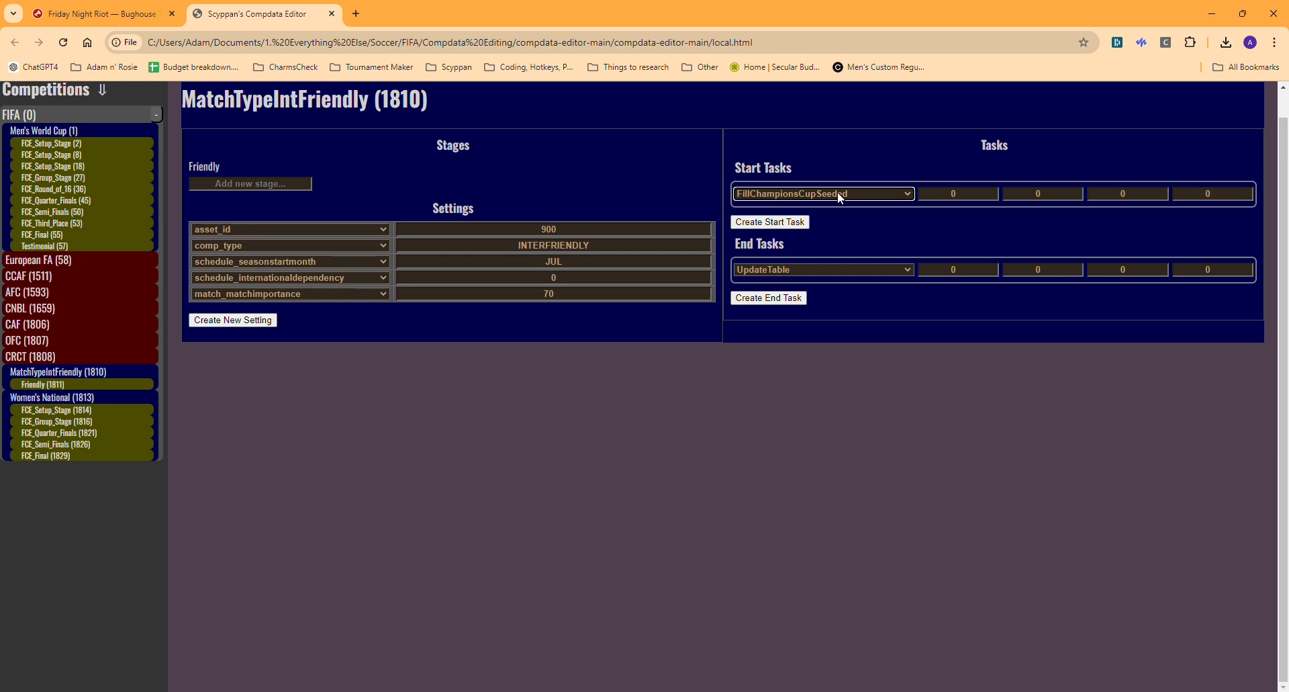
{"action": "key", "text": "Tab"}
{"action": "key", "text": "Tab"}
{"action": "key", "text": "Tab"}
{"action": "key", "text": "Tab"}
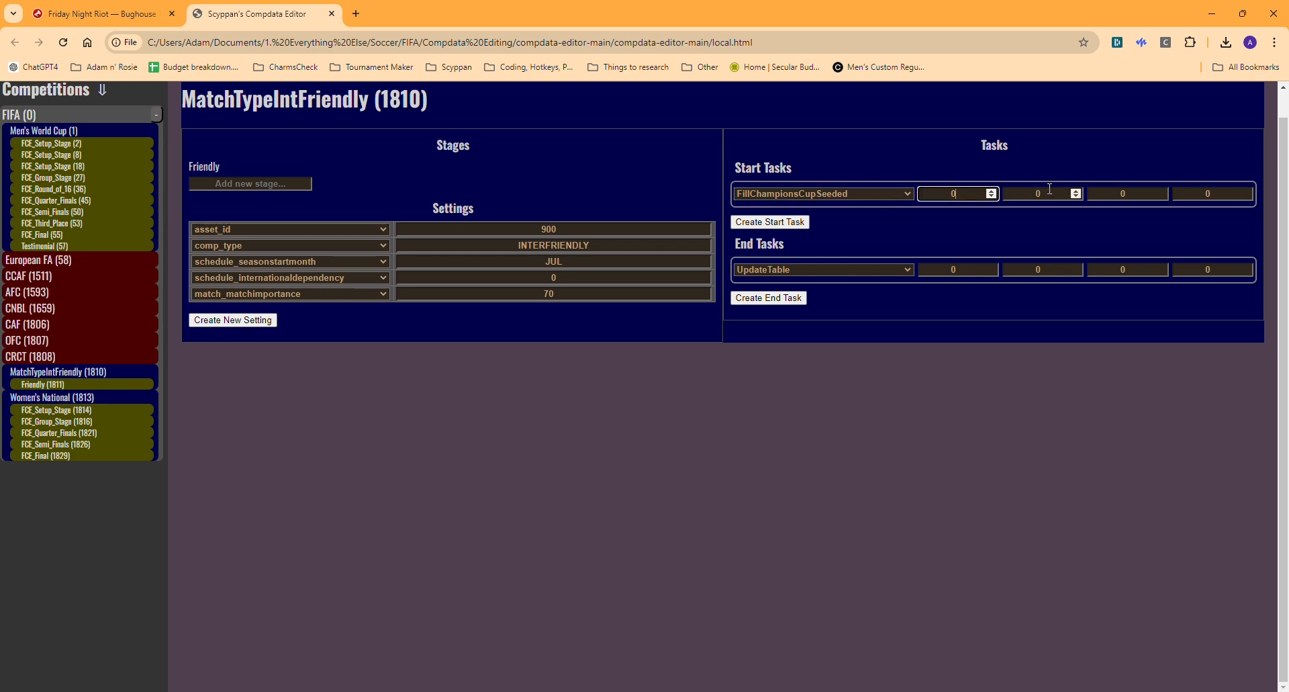
Switch the start task's type to FillFromCompTable, then FillFromLeague, and finally back to FillWithTeam.
{"action": "left_click", "coordinate": [859, 196]}
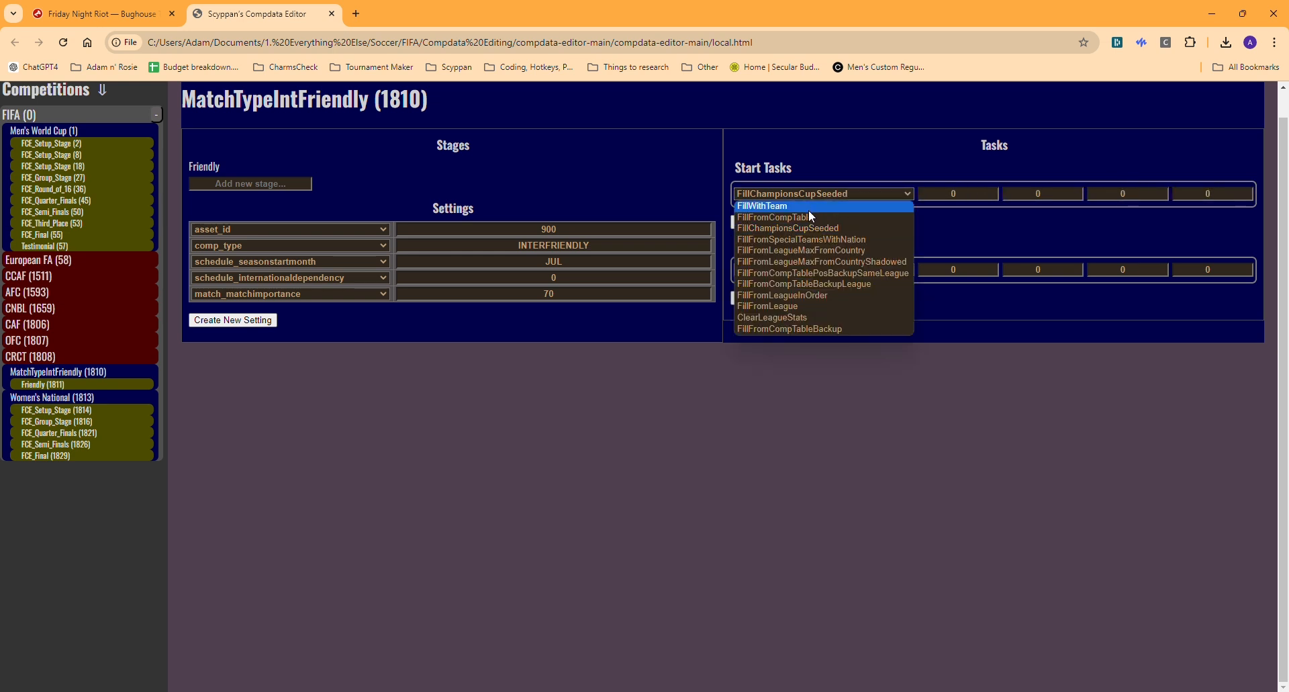
{"action": "left_click", "coordinate": [809, 209]}
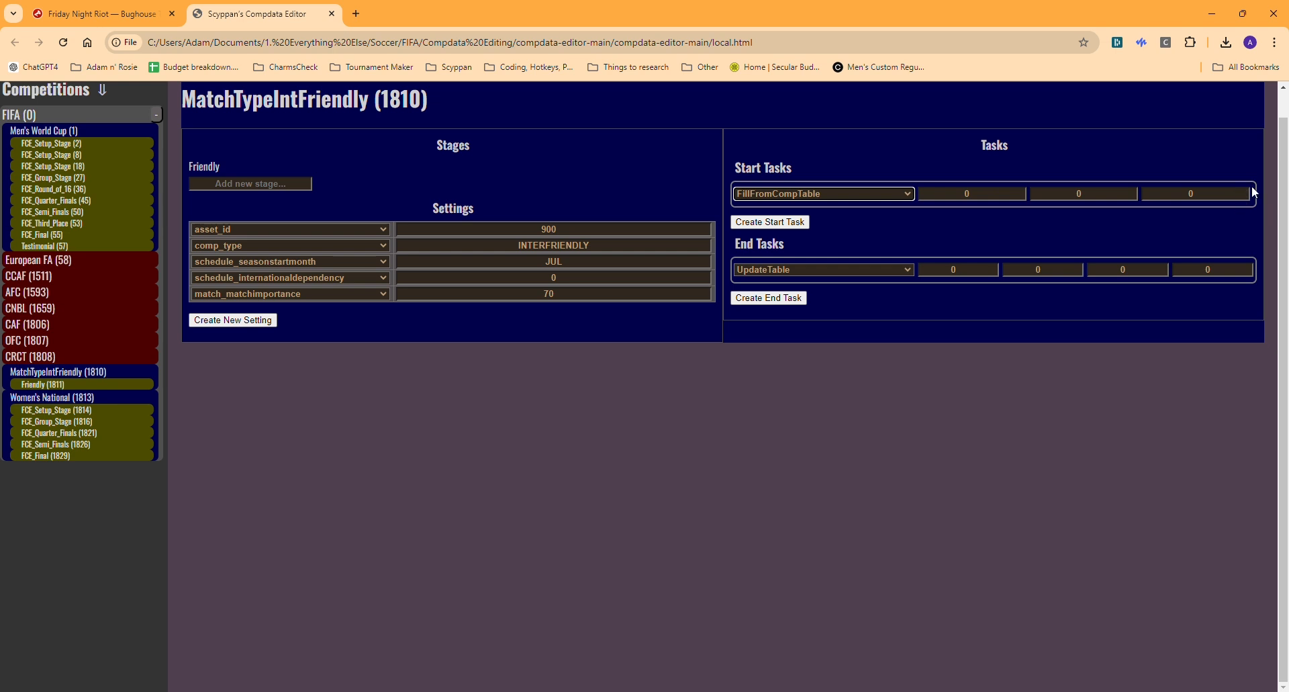
{"action": "left_click", "coordinate": [804, 193]}
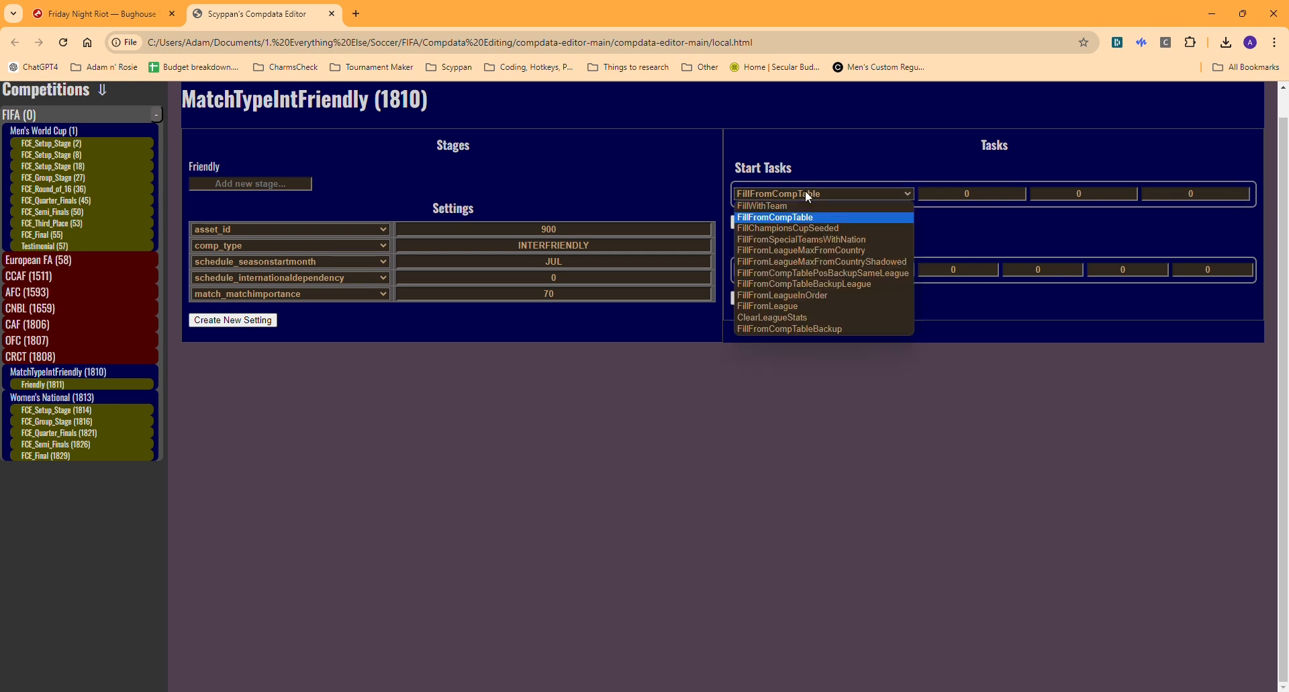
{"action": "left_click", "coordinate": [782, 309]}
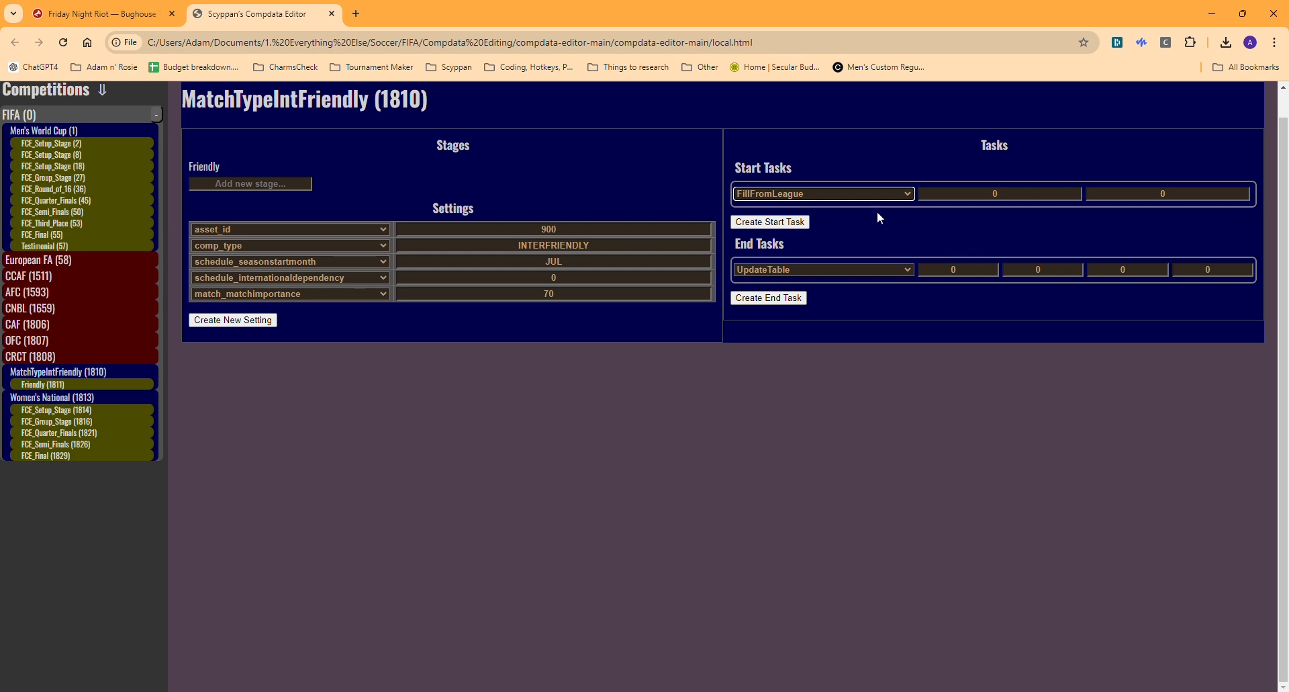
{"action": "left_click", "coordinate": [855, 194]}
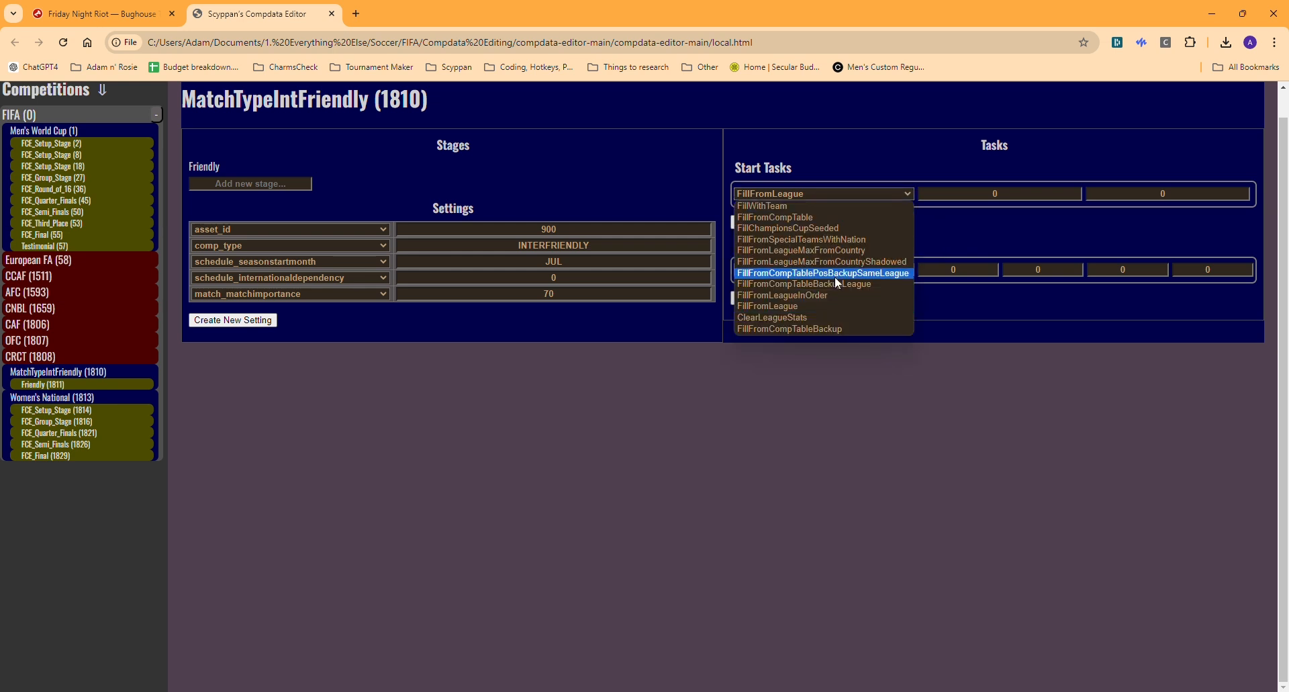
{"action": "left_click", "coordinate": [784, 207]}
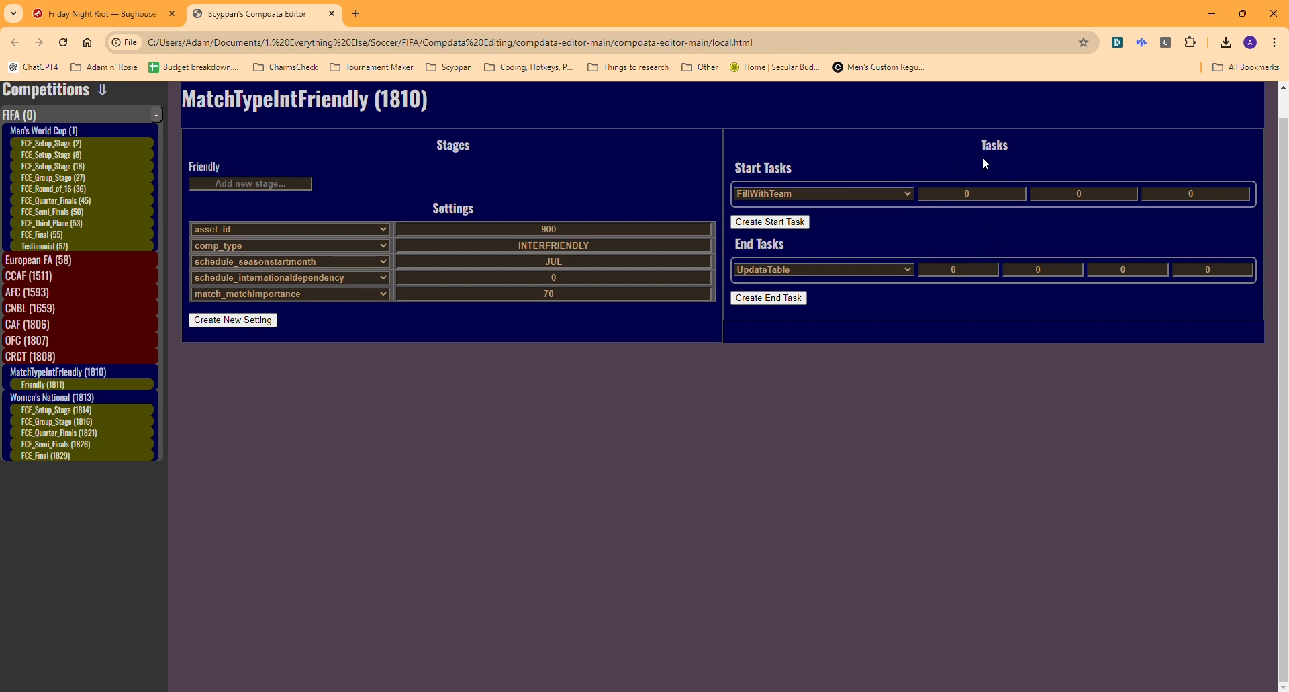
Delete the FillWithTeam start task of MatchTypeIntFriendly by emptying its first value.
{"action": "left_click", "coordinate": [977, 194]}
{"action": "key", "text": "BackSpace"}
{"action": "key", "text": "Return"}
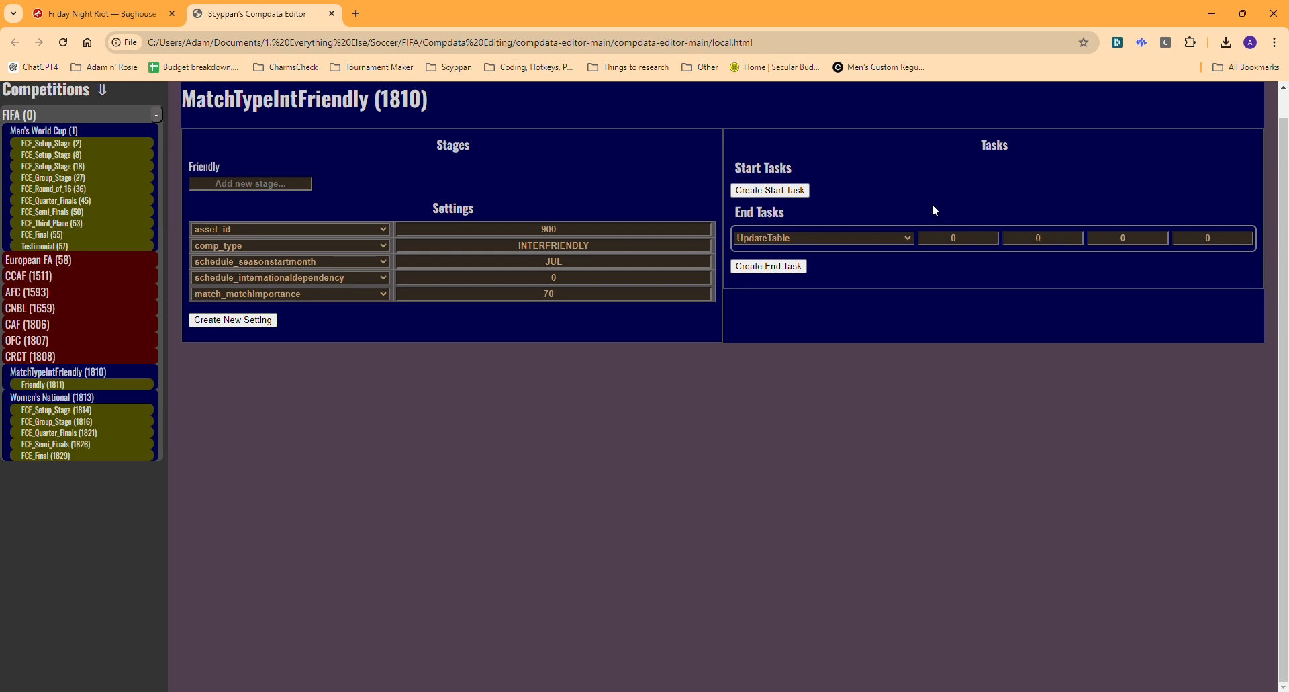
Delete the UpdateTable end task of MatchTypeIntFriendly by emptying its second and then its first value.
{"action": "left_click", "coordinate": [1041, 244]}
{"action": "key", "text": "BackSpace"}
{"action": "left_click", "coordinate": [975, 237]}
{"action": "key", "text": "BackSpace"}
{"action": "left_click", "coordinate": [948, 255]}
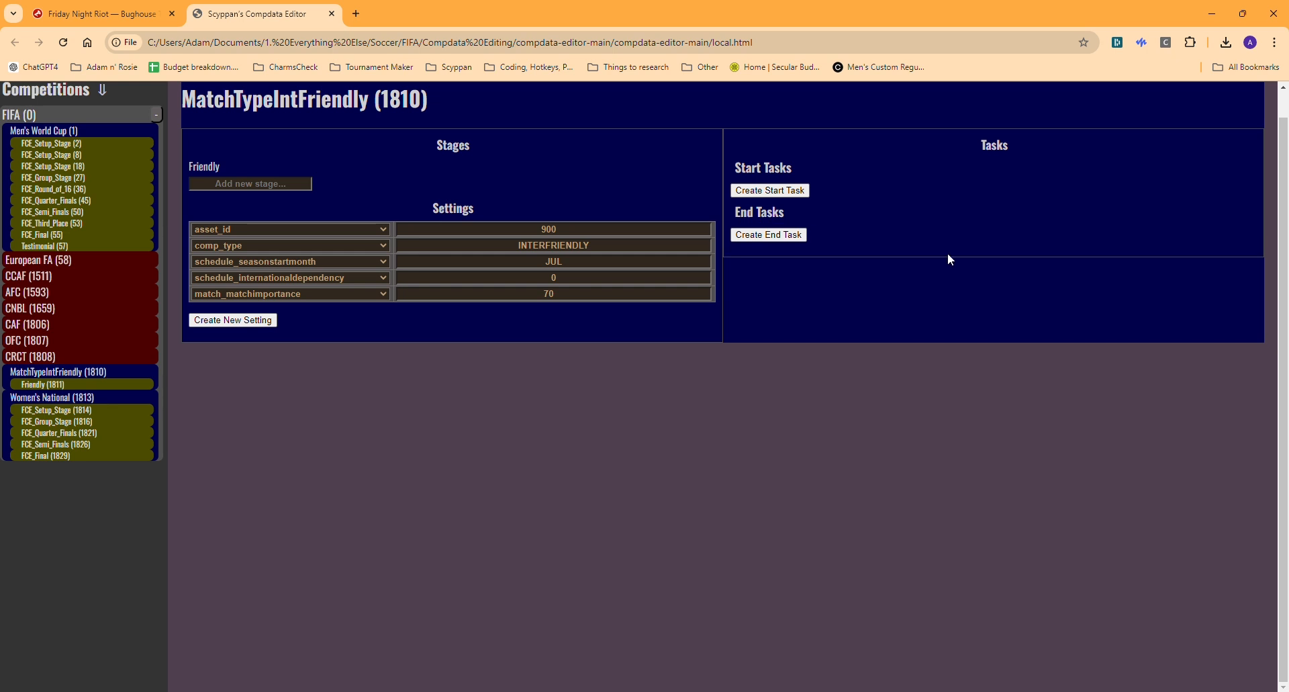
Create a default end task and start task for MatchTypeIntFriendly, and delete the FillWithTeam start task by emptying its Group Line ID.
{"action": "left_click", "coordinate": [772, 236]}
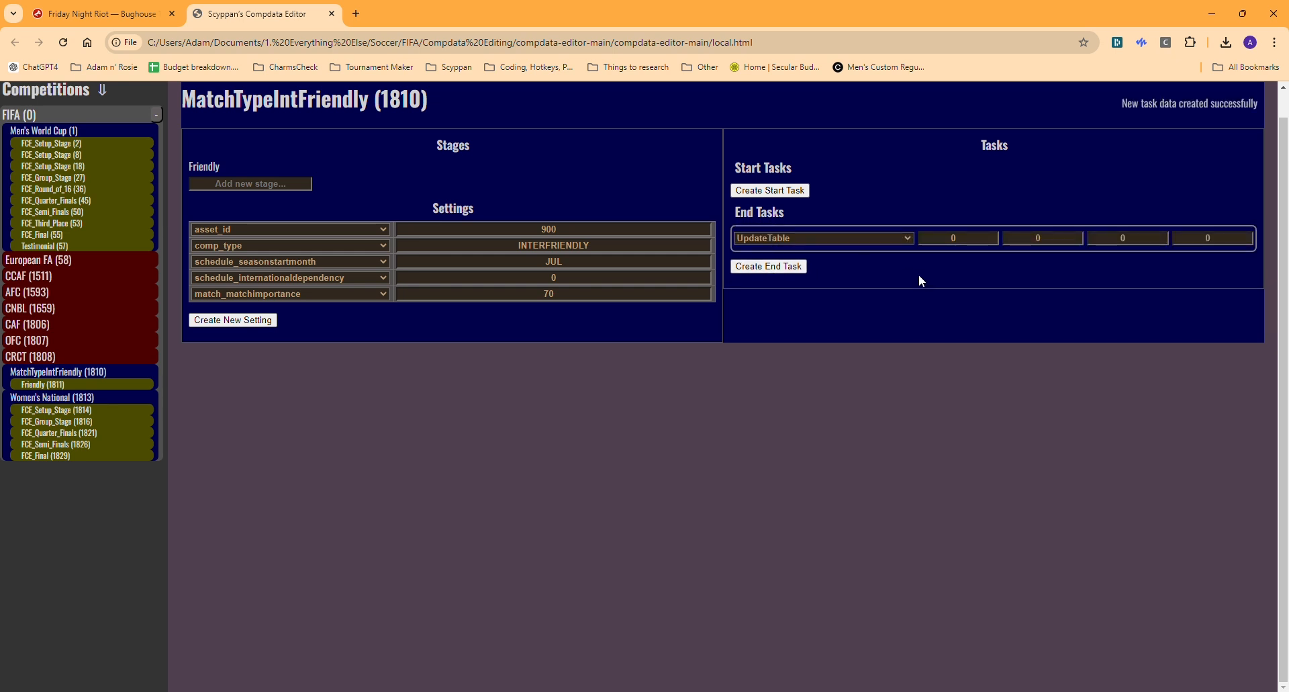
{"action": "left_click", "coordinate": [767, 191]}
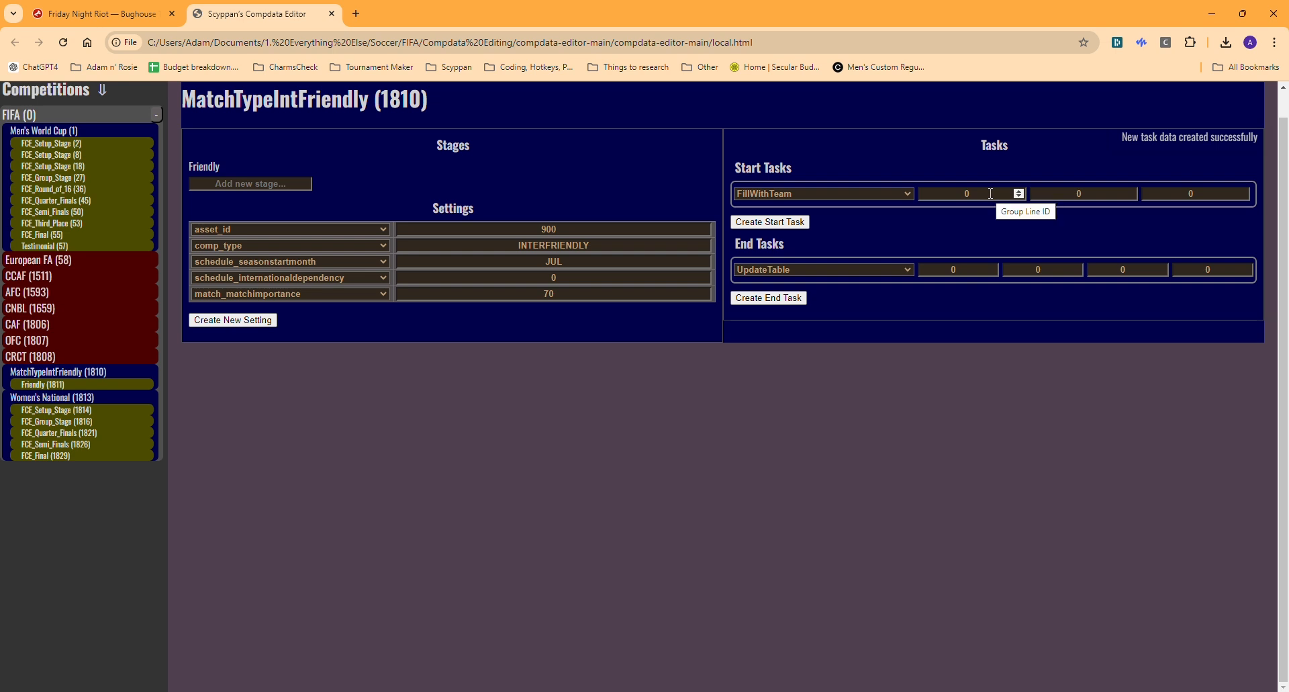
{"action": "left_click_drag", "start_coordinate": [990, 194], "coordinate": [927, 190]}
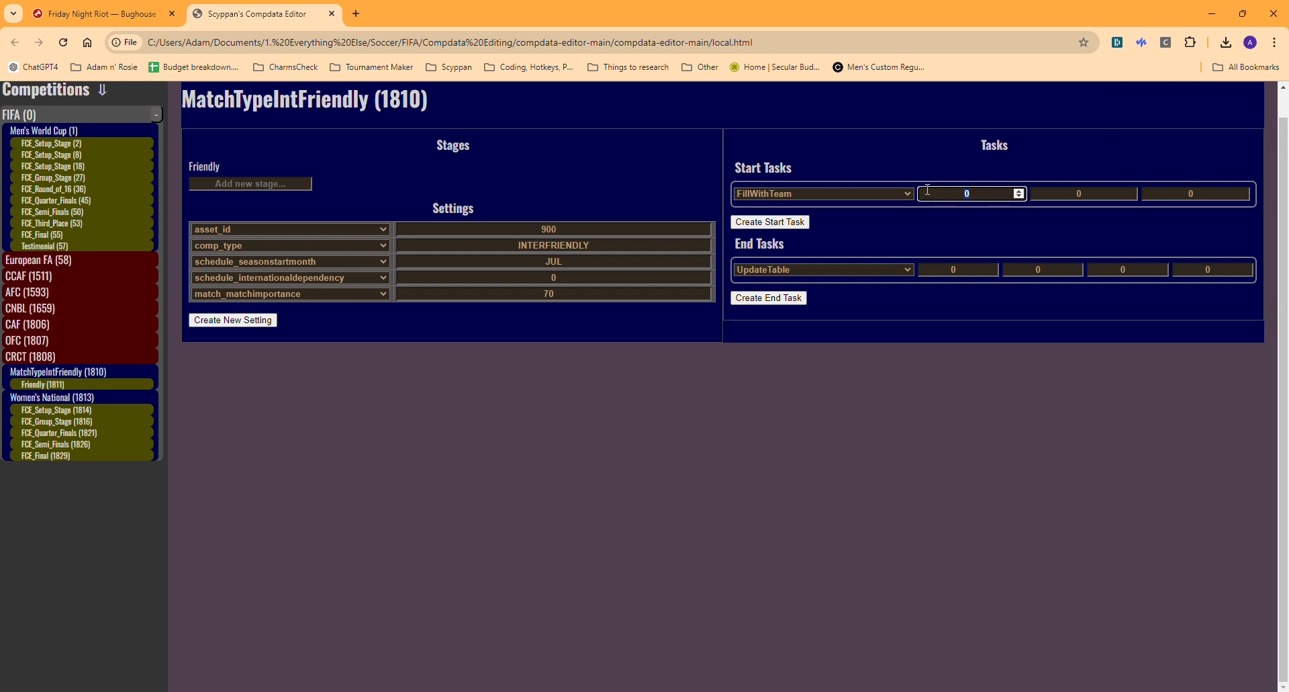
{"action": "key", "text": "BackSpace"}
{"action": "key", "text": "Return"}
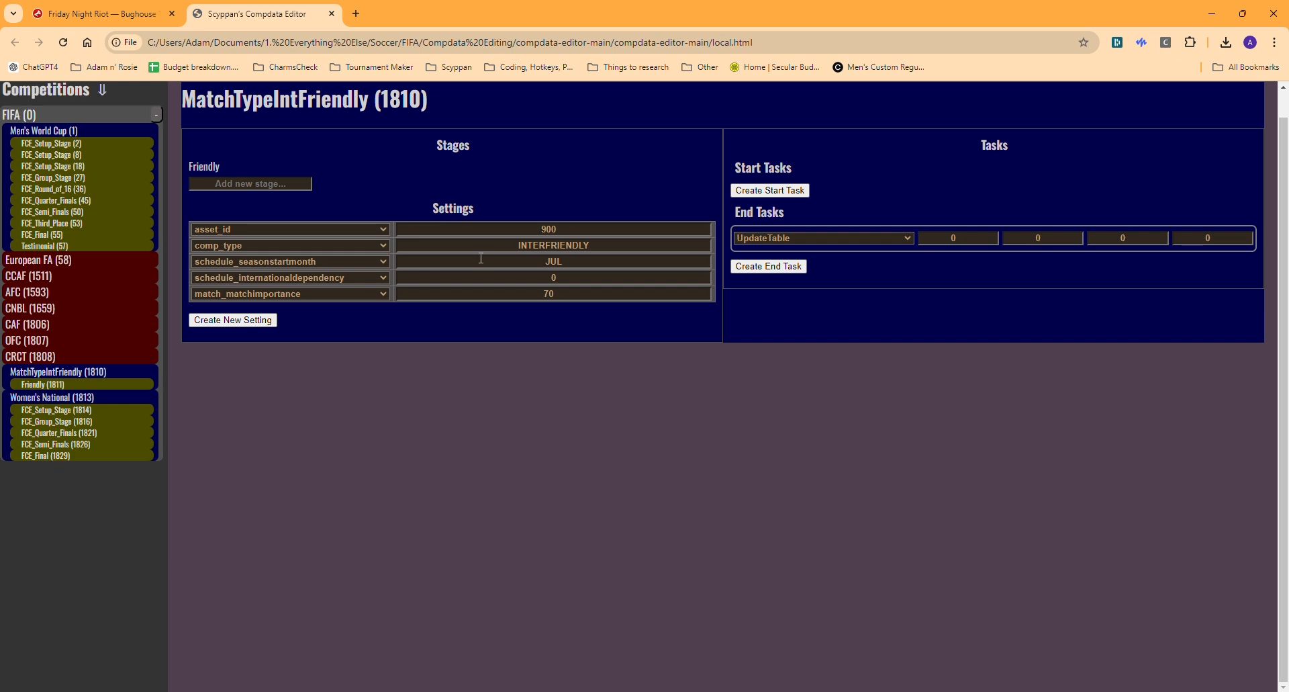
Add groups named Group I and Group J to the FCE_Group_Stage of the Men's World Cup.
{"action": "left_click", "coordinate": [53, 132]}
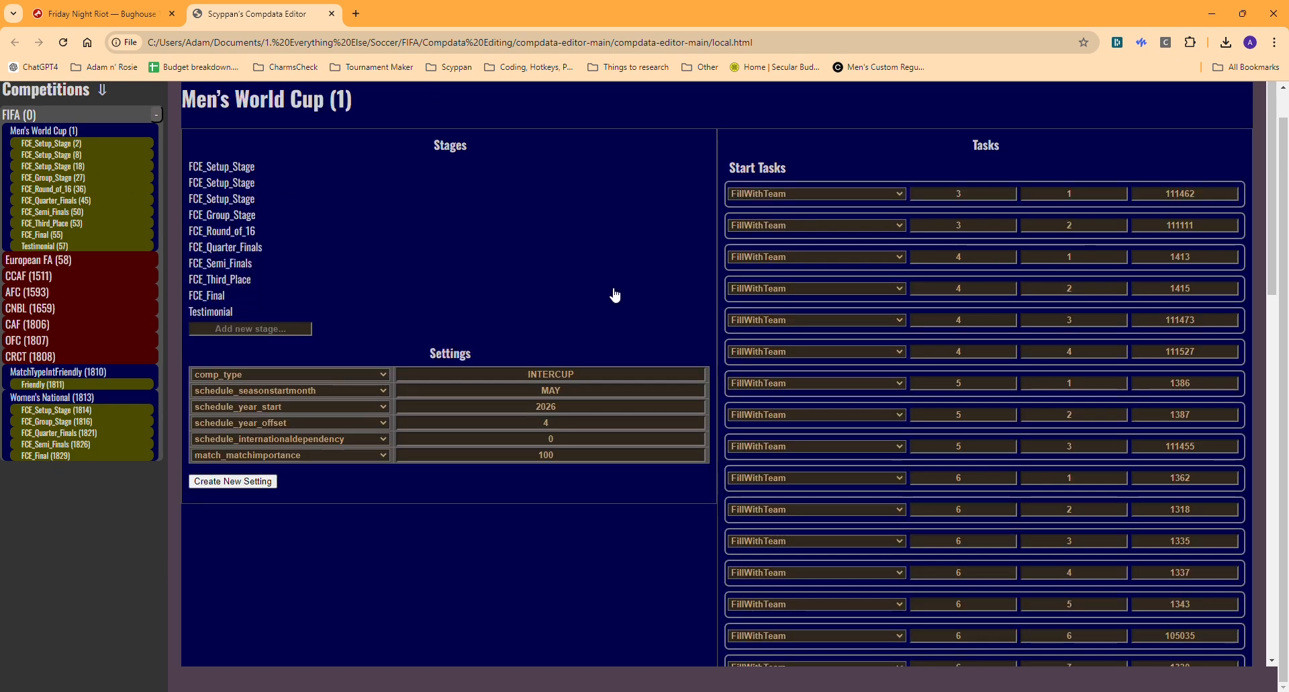
{"action": "scroll", "coordinate": [611, 288], "scroll_direction": "down", "scroll_amount": 10}
{"action": "scroll", "coordinate": [541, 351], "scroll_direction": "up", "scroll_amount": 10}
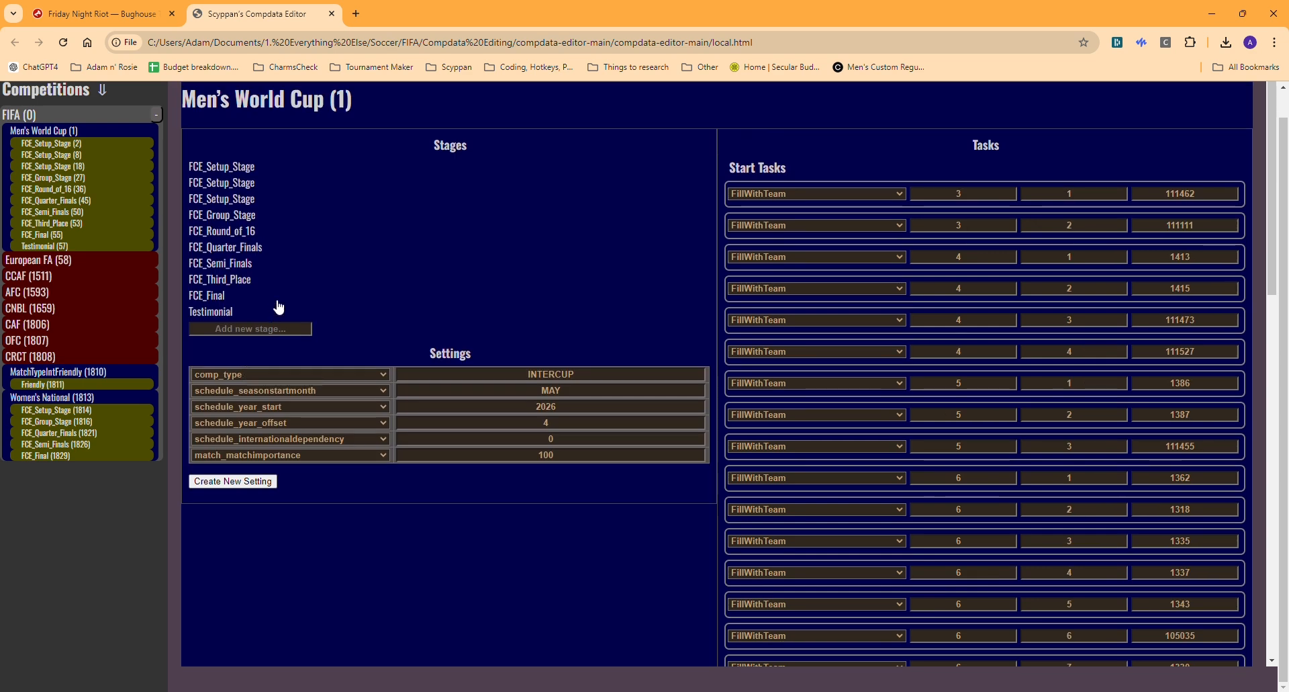
{"action": "scroll", "coordinate": [349, 278], "scroll_direction": "up", "scroll_amount": 1}
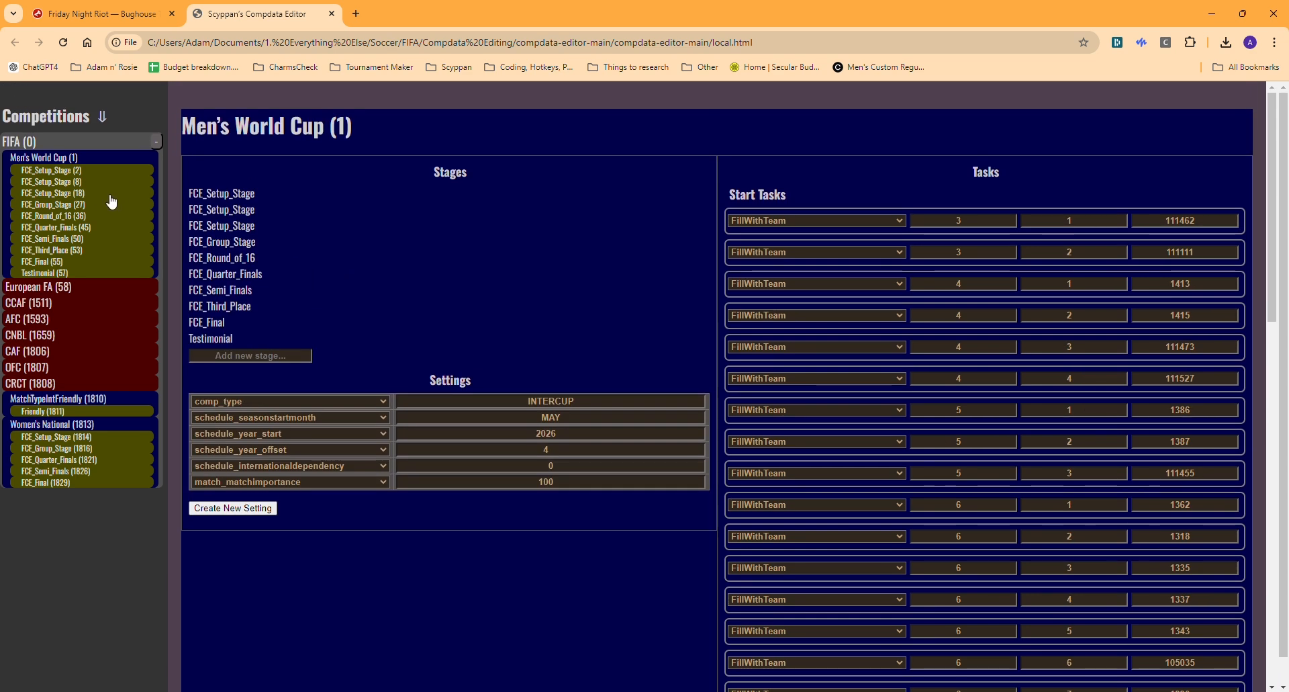
{"action": "left_click", "coordinate": [51, 205]}
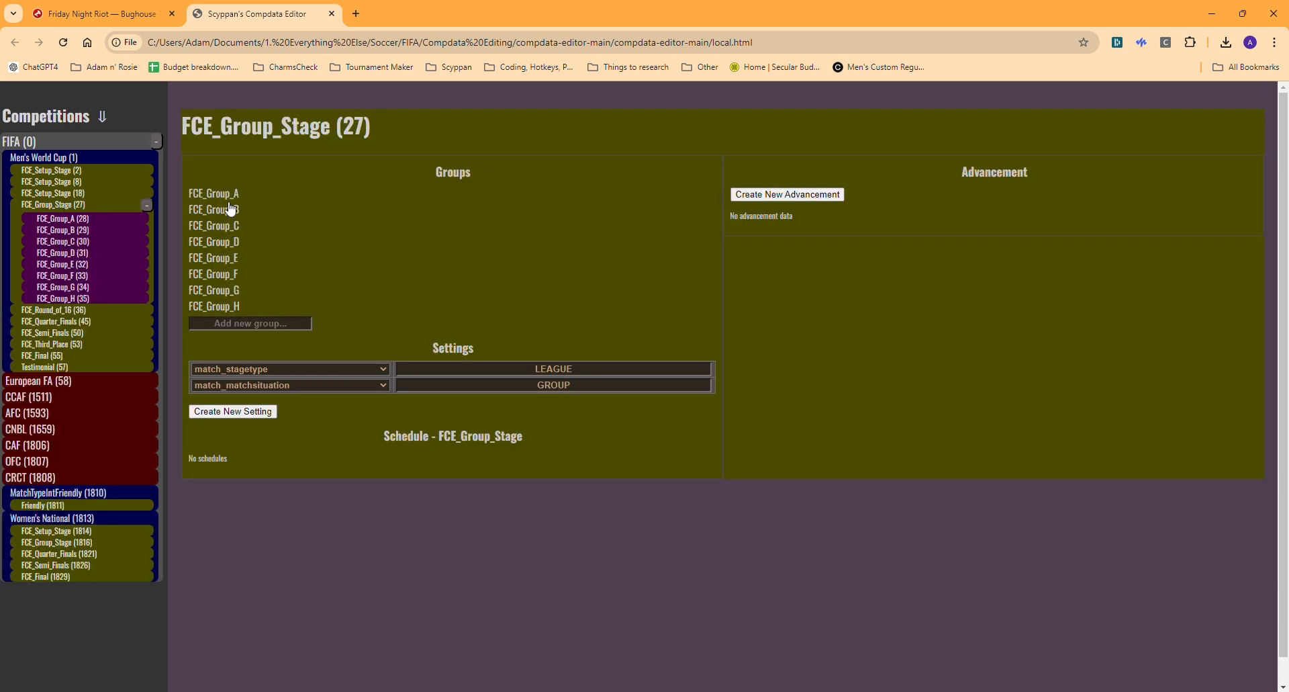
{"action": "left_click", "coordinate": [235, 323]}
{"action": "type", "text": "G"}
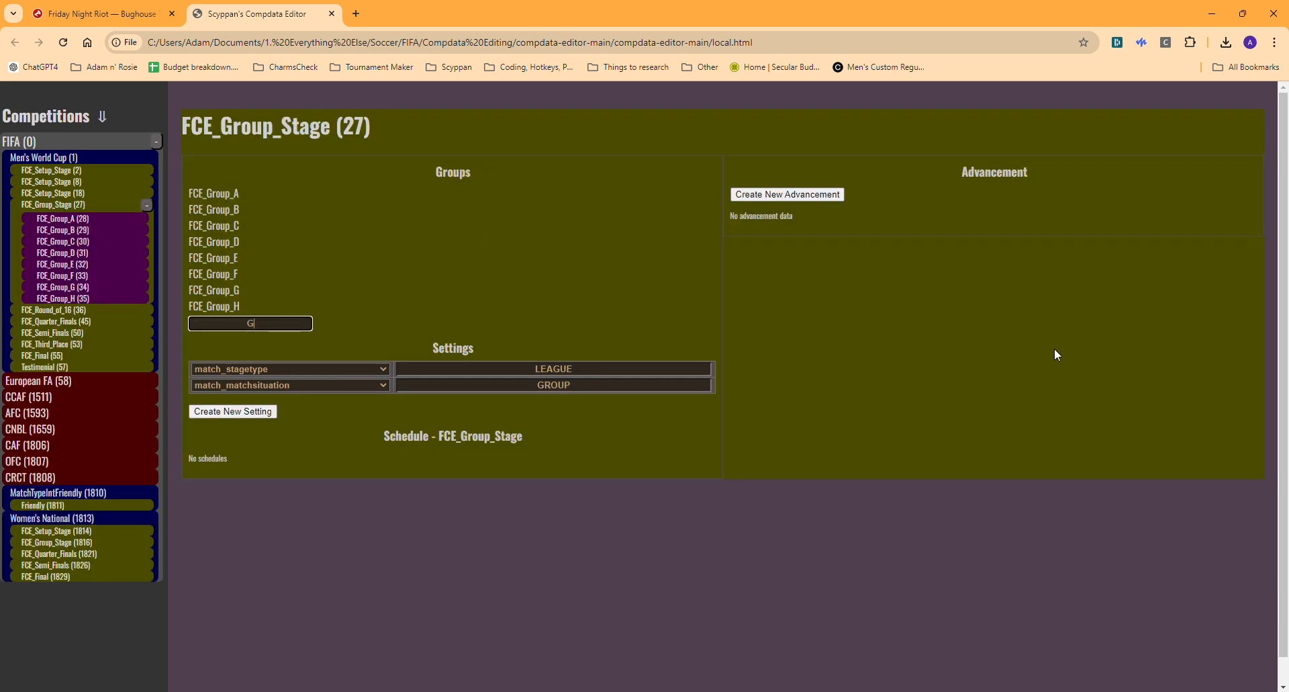
{"action": "type", "text": "roup I"}
{"action": "key", "text": "Return"}
{"action": "type", "text": "Group J"}
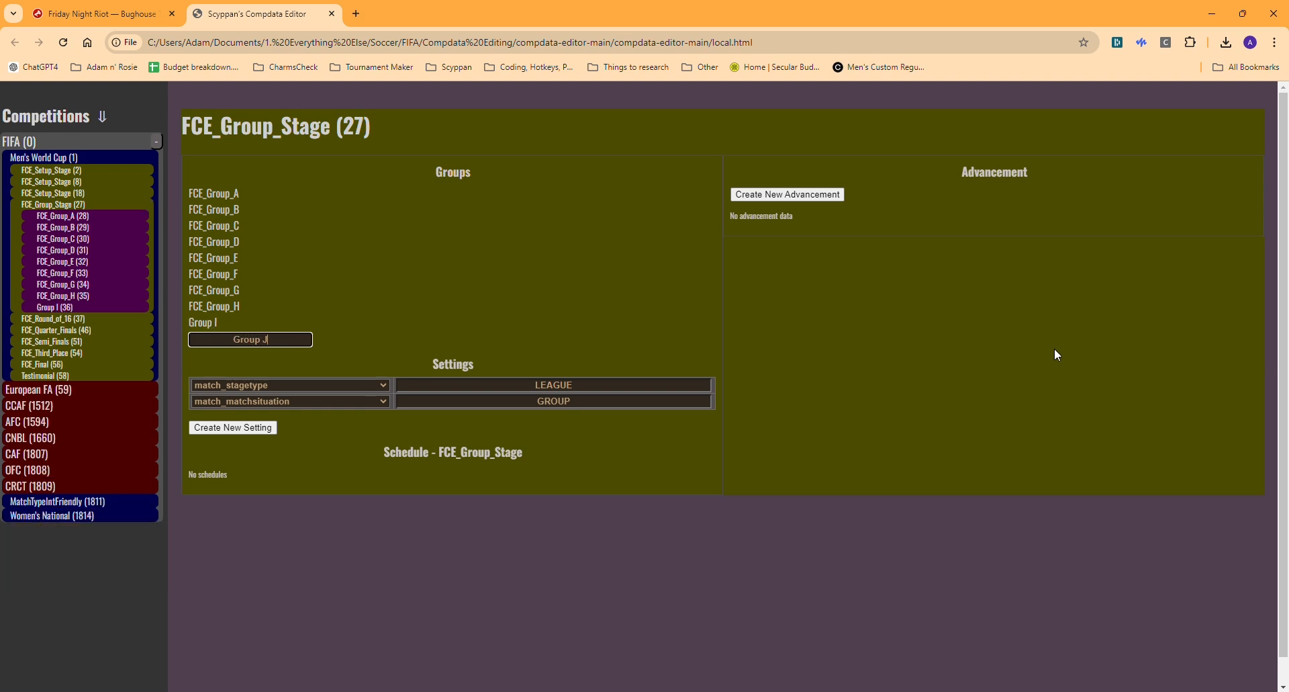
{"action": "key", "text": "Return"}
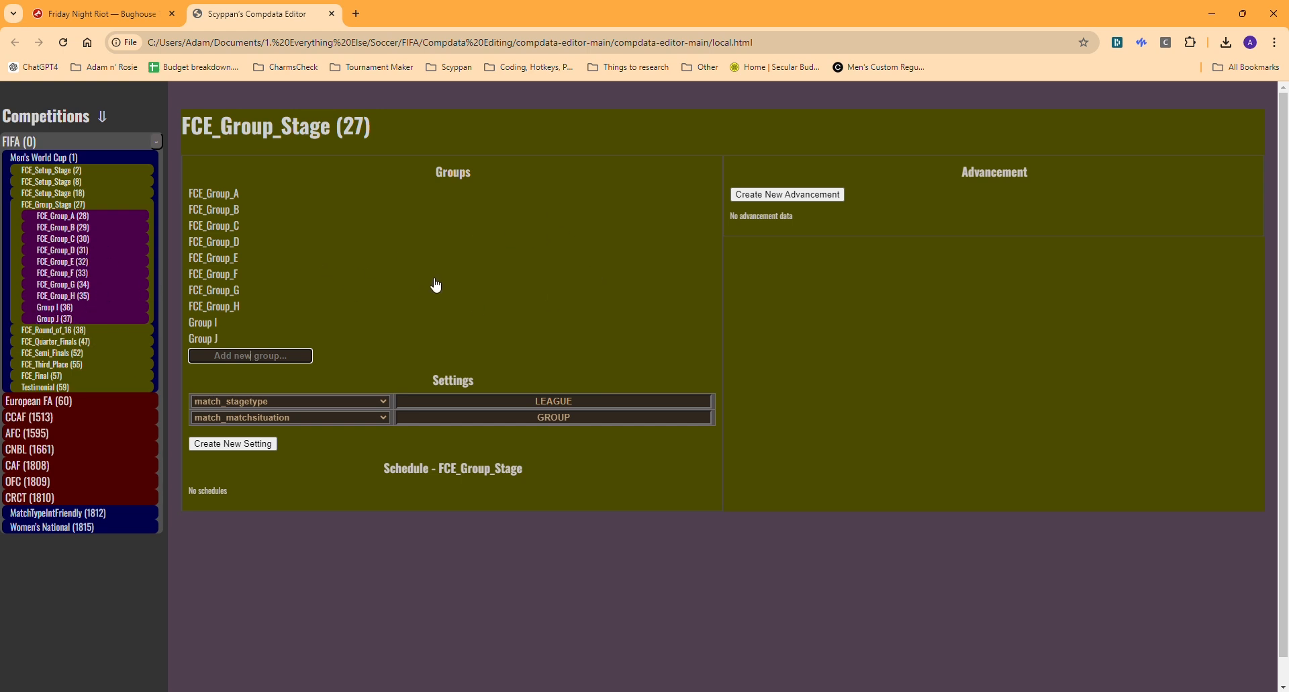
Create an advancement for FCE_Group_Stage and move through its Slot, Push Comp and Push Pos fields.
{"action": "left_click", "coordinate": [832, 194]}
{"action": "left_click", "coordinate": [837, 206]}
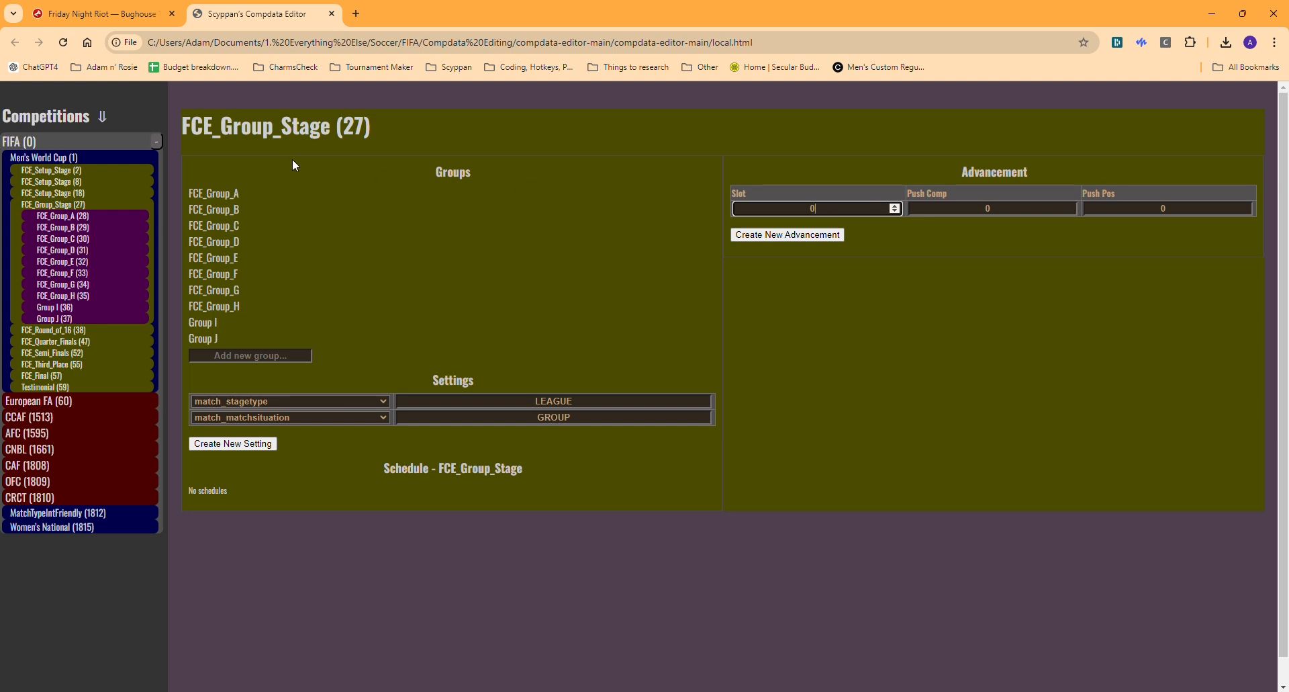
{"action": "double_click", "coordinate": [354, 126]}
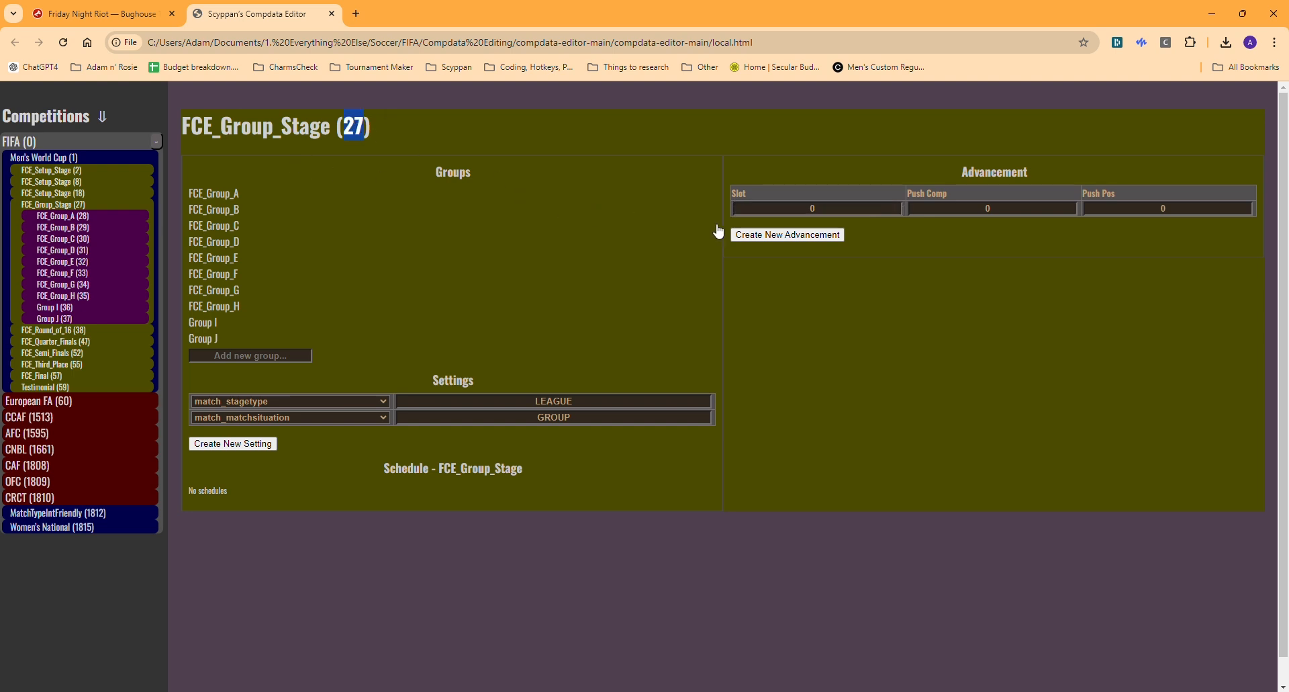
{"action": "left_click", "coordinate": [835, 208]}
{"action": "key", "text": "Tab"}
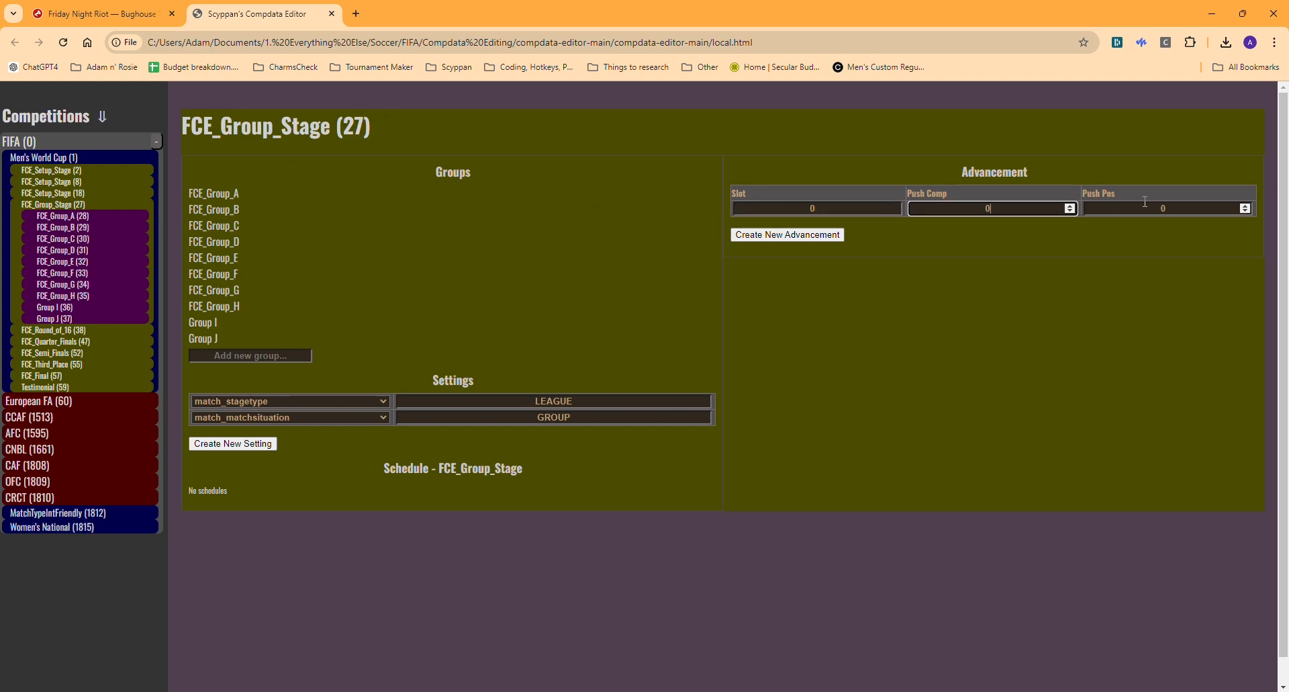
{"action": "key", "text": "Tab"}
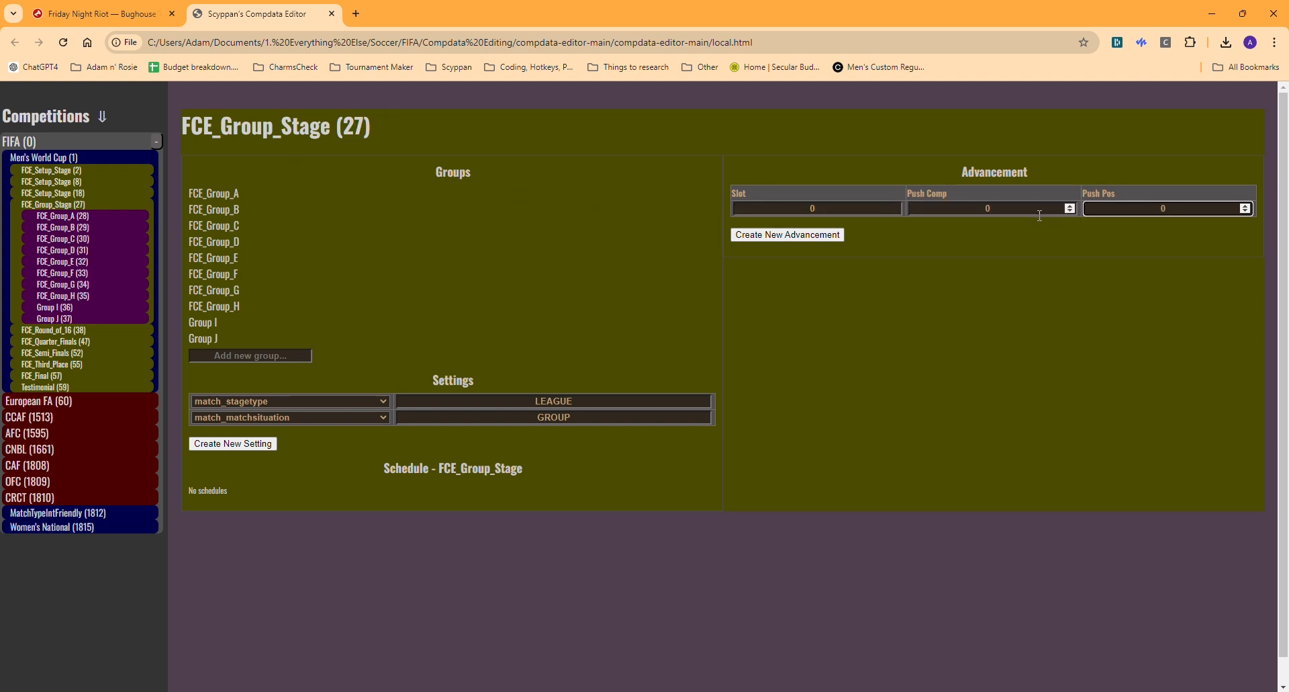
Create four more default advancements for FCE_Group_Stage.
{"action": "left_click", "coordinate": [797, 241]}
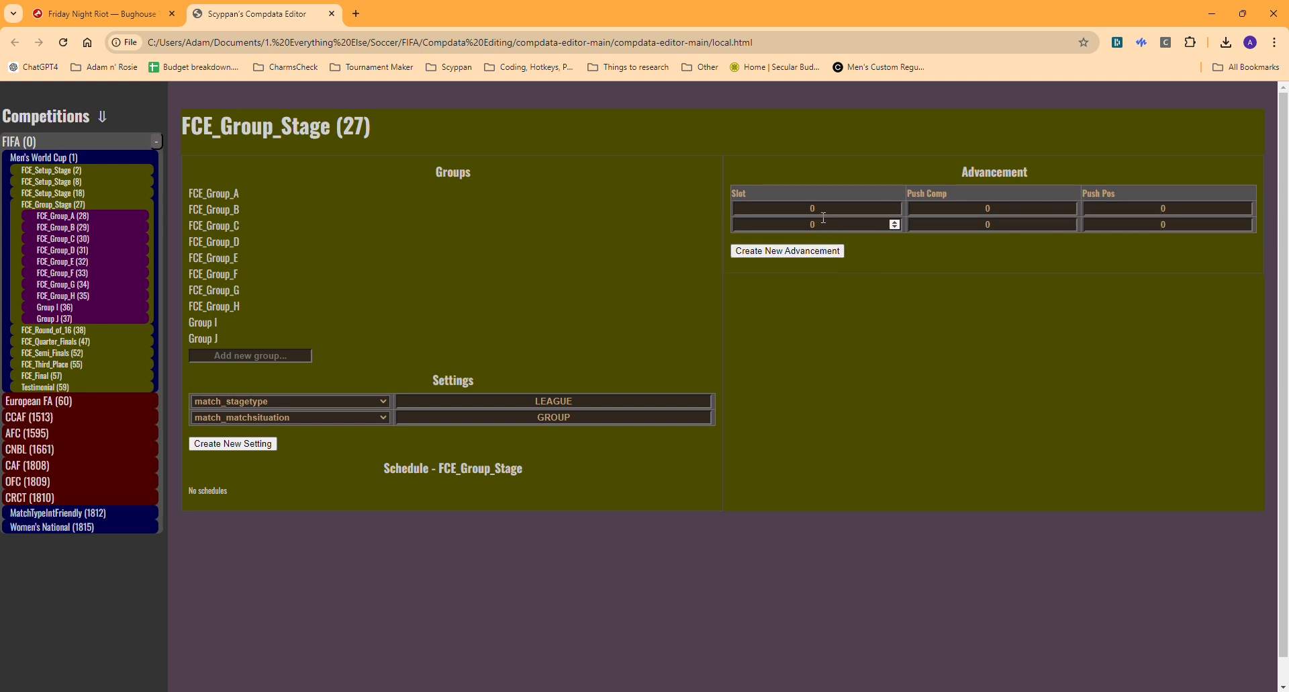
{"action": "double_click", "coordinate": [832, 208]}
{"action": "left_click", "coordinate": [881, 247]}
{"action": "left_click", "coordinate": [825, 208]}
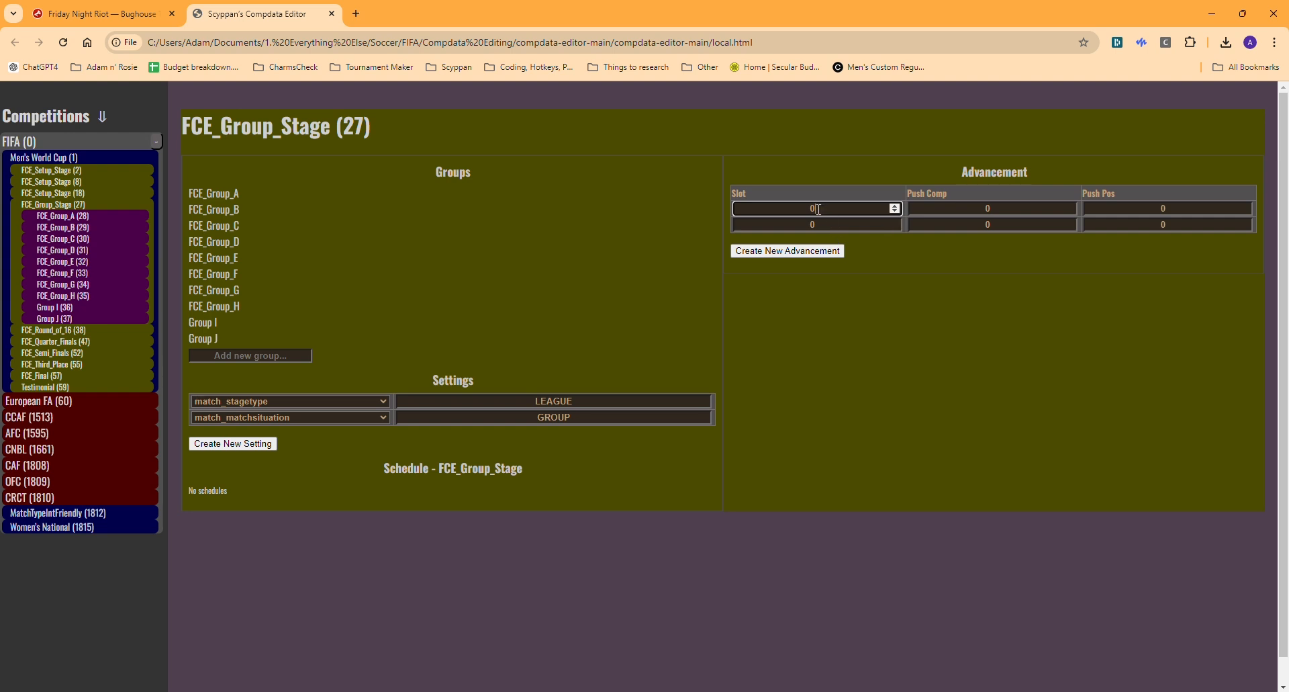
{"action": "left_click", "coordinate": [820, 251]}
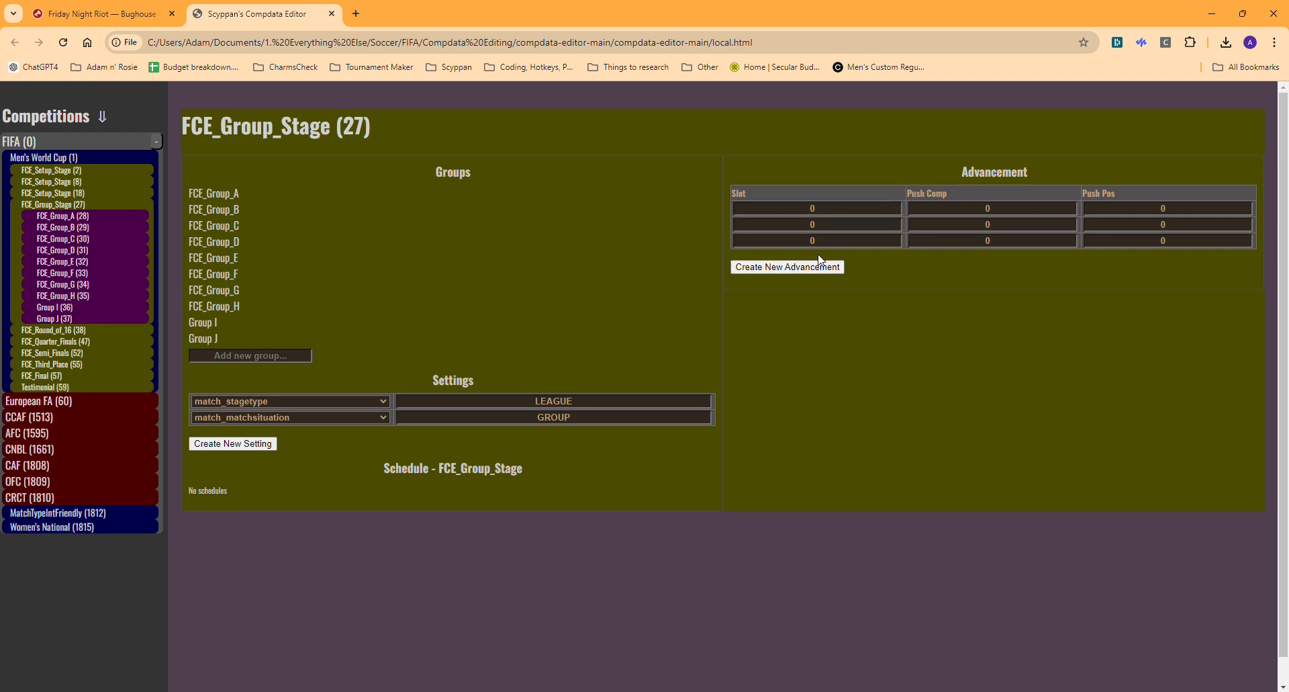
{"action": "left_click", "coordinate": [823, 267]}
{"action": "left_click", "coordinate": [825, 283]}
Try to delete the FCE_Group_Stage advancements by emptying the Slot values of the first three rows in turn.
{"action": "left_click_drag", "start_coordinate": [826, 208], "coordinate": [793, 209]}
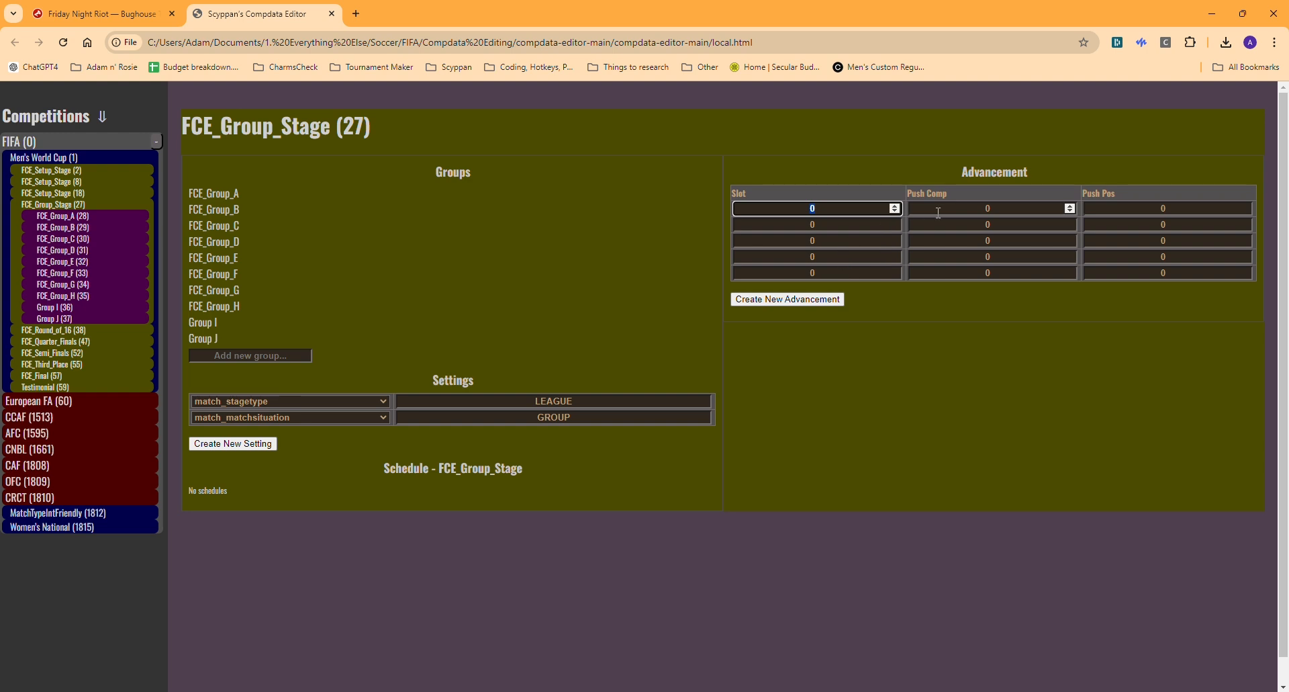
{"action": "left_click_drag", "start_coordinate": [866, 225], "coordinate": [799, 207]}
{"action": "key", "text": "BackSpace"}
{"action": "left_click", "coordinate": [844, 224]}
{"action": "key", "text": "BackSpace"}
{"action": "left_click", "coordinate": [828, 239]}
{"action": "key", "text": "BackSpace"}
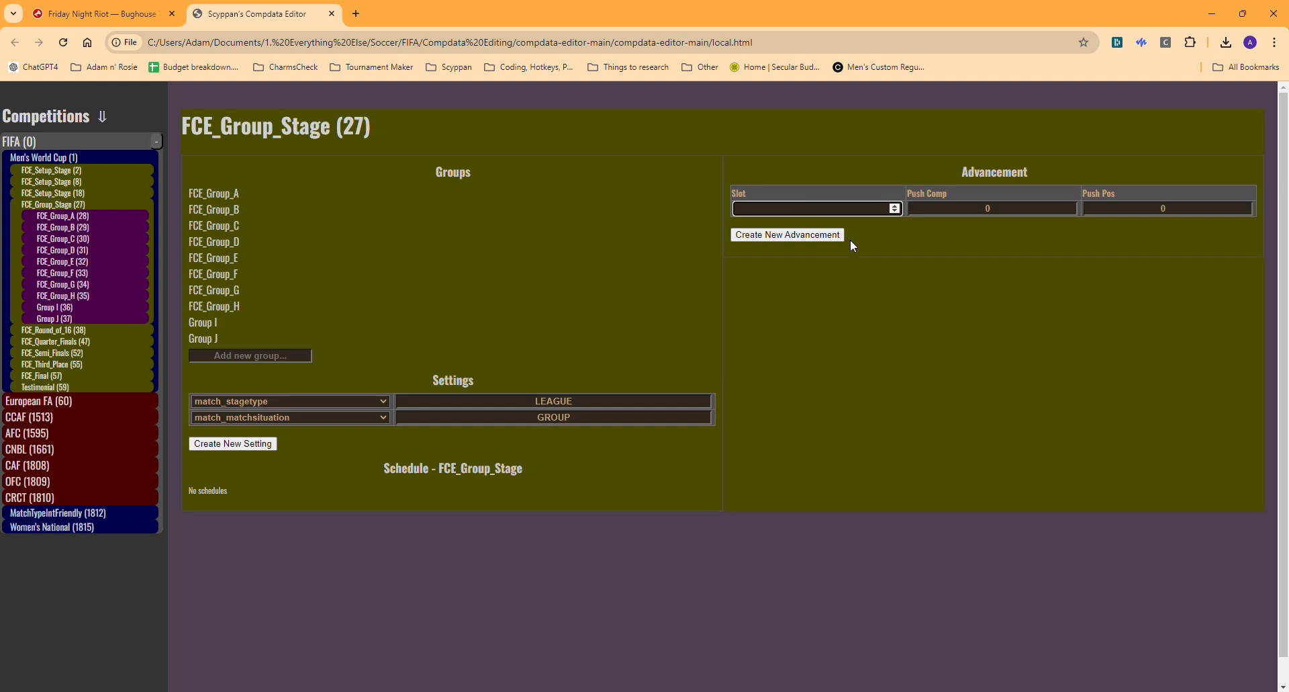
{"action": "left_click", "coordinate": [850, 239]}
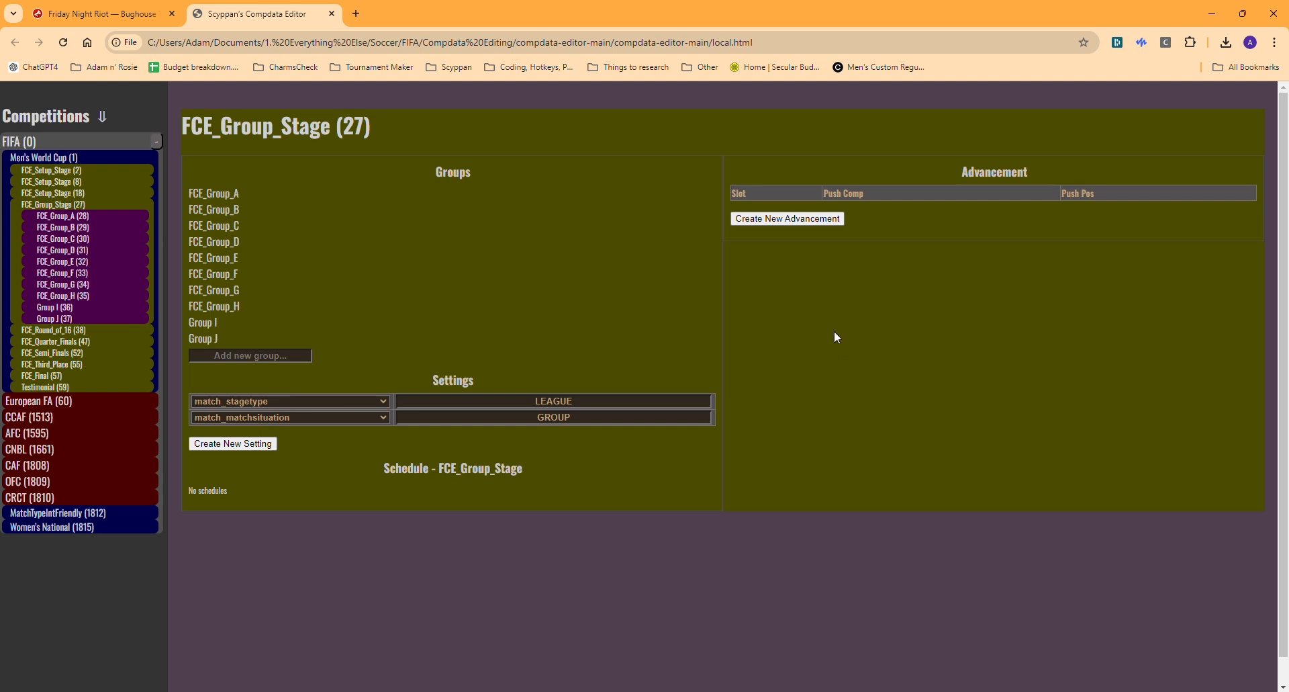
Create three default advancements for FCE_Group_Stage and try to delete the third by emptying its Slot value.
{"action": "left_click", "coordinate": [838, 220]}
{"action": "left_click", "coordinate": [795, 238]}
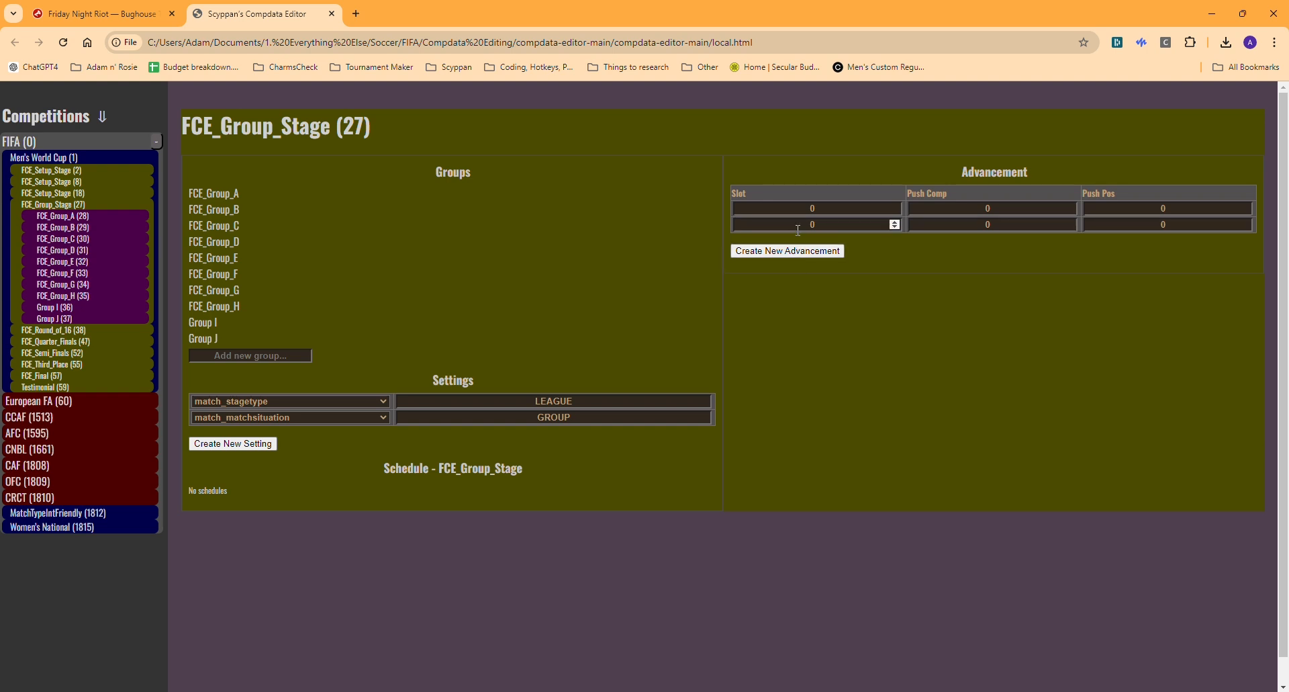
{"action": "left_click", "coordinate": [818, 250]}
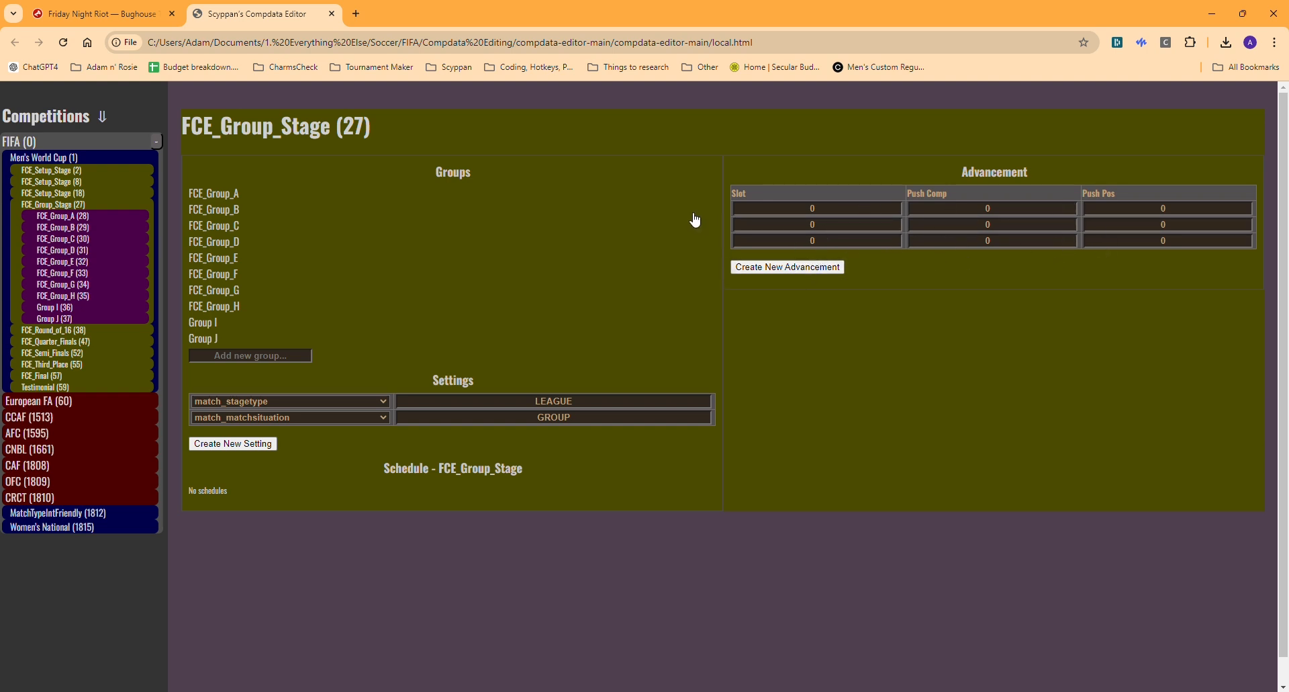
{"action": "double_click", "coordinate": [354, 126]}
{"action": "double_click", "coordinate": [812, 240]}
{"action": "key", "text": "BackSpace"}
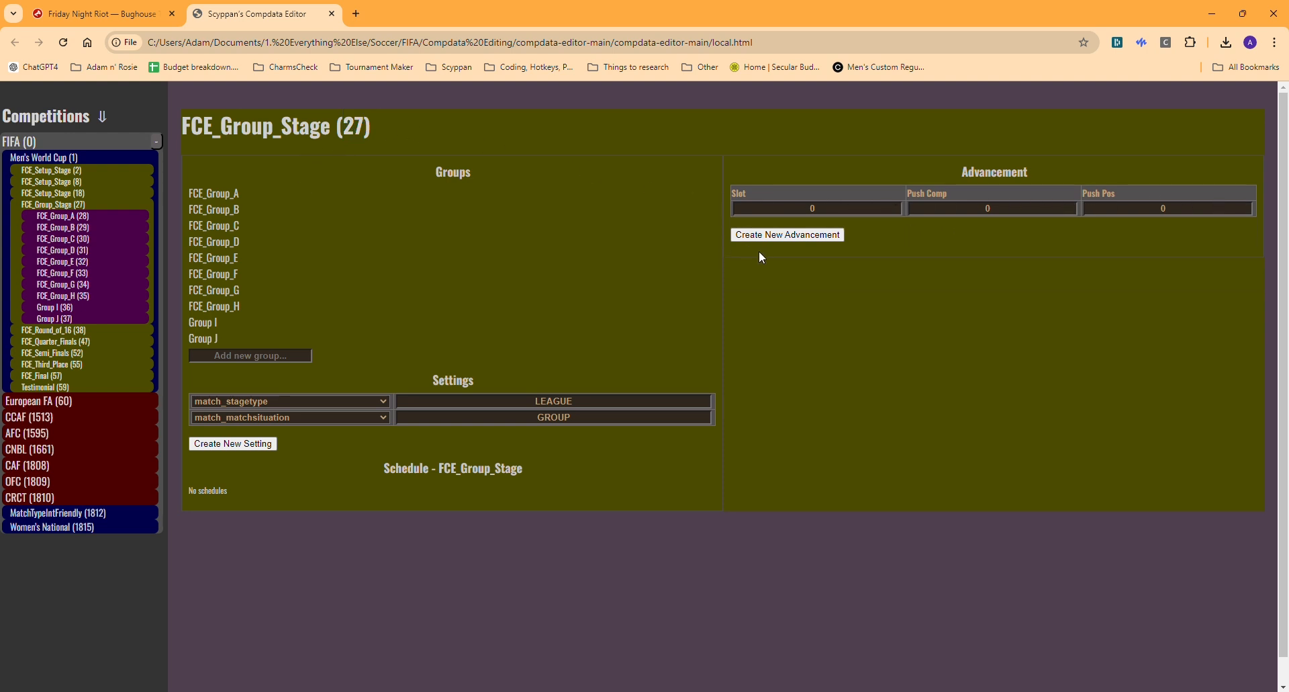
Reload the FCE_Group_Stage page and try to delete its first two advancements by emptying their Slot values.
{"action": "left_click", "coordinate": [81, 216]}
{"action": "left_click", "coordinate": [78, 204]}
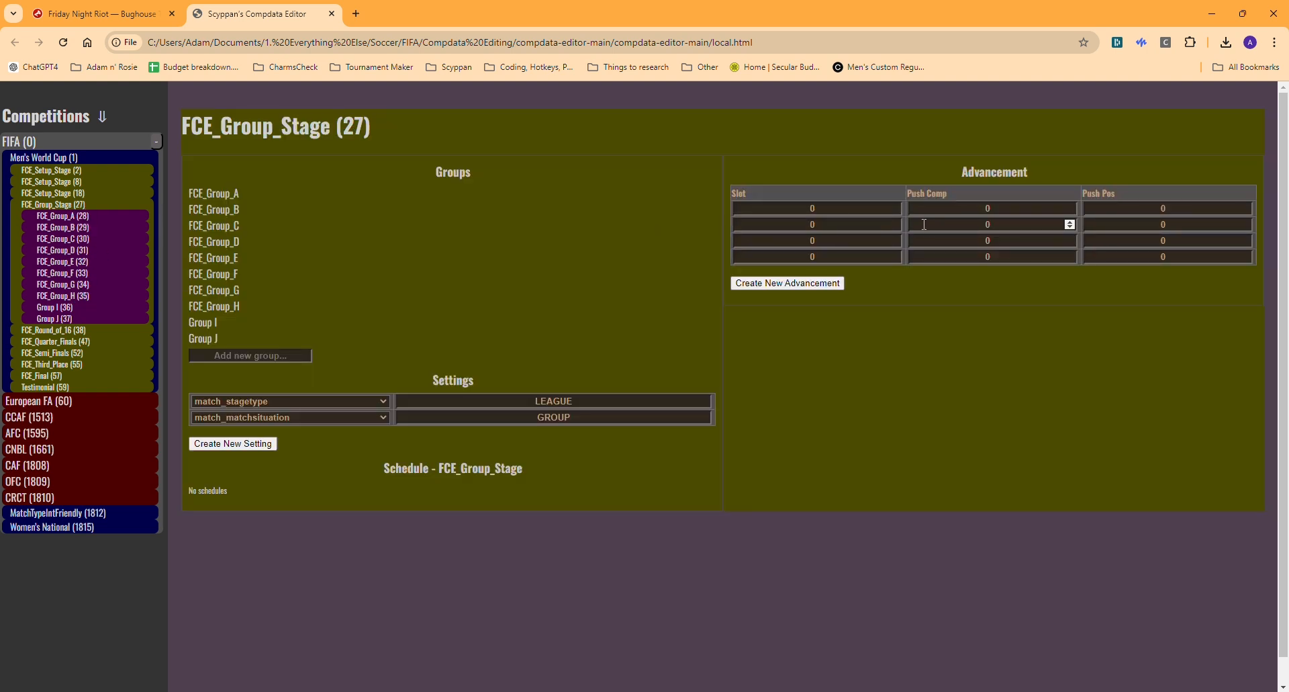
{"action": "left_click", "coordinate": [853, 208]}
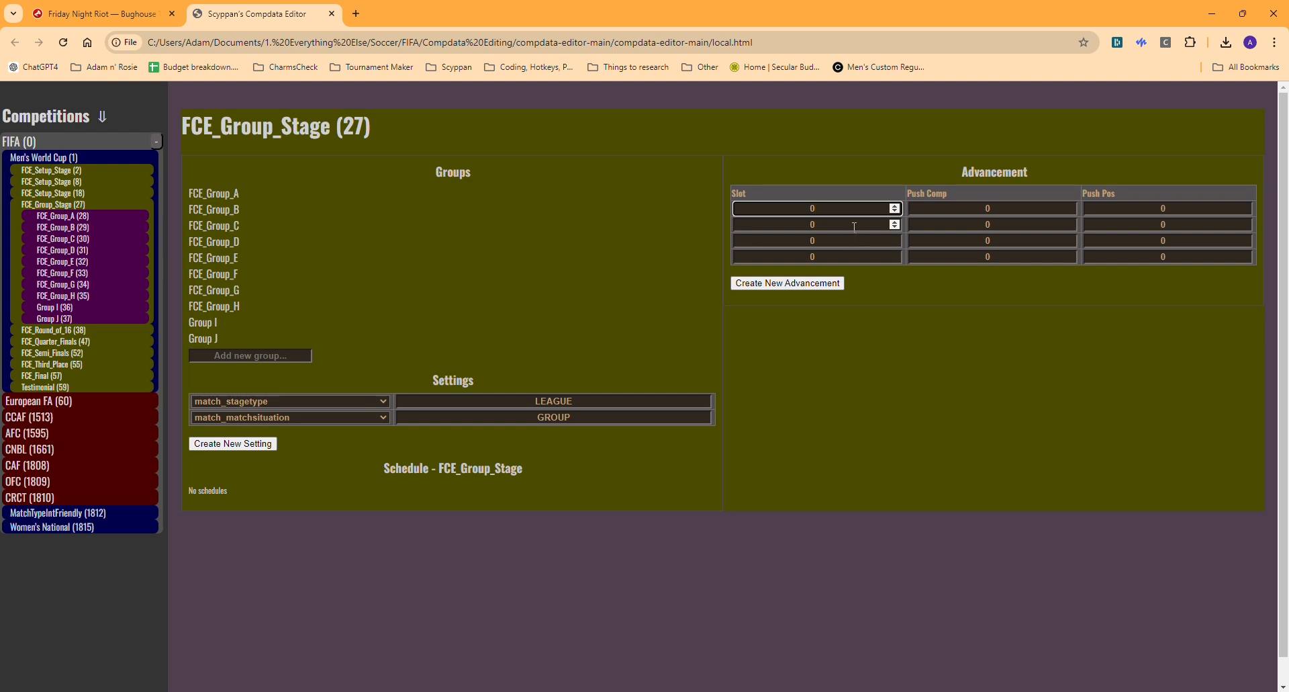
{"action": "left_click_drag", "start_coordinate": [838, 211], "coordinate": [782, 223]}
{"action": "key", "text": "BackSpace"}
{"action": "left_click", "coordinate": [834, 224]}
{"action": "key", "text": "BackSpace"}
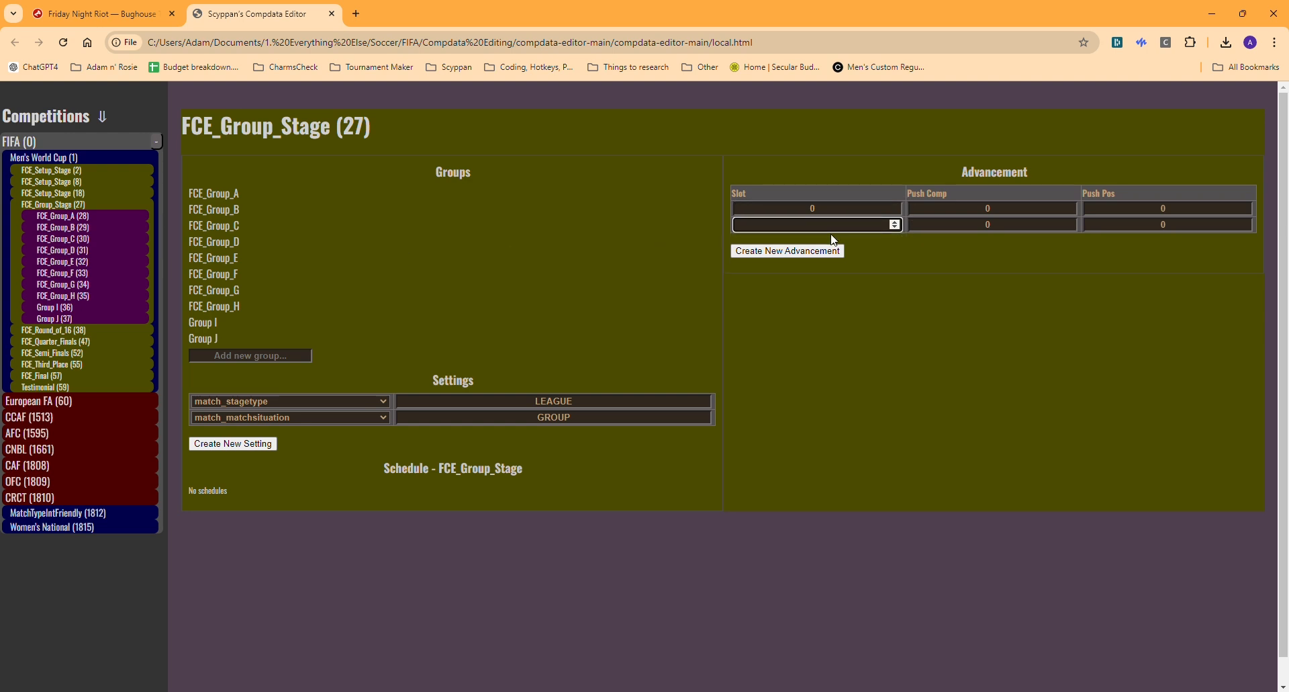
{"action": "left_click", "coordinate": [833, 237]}
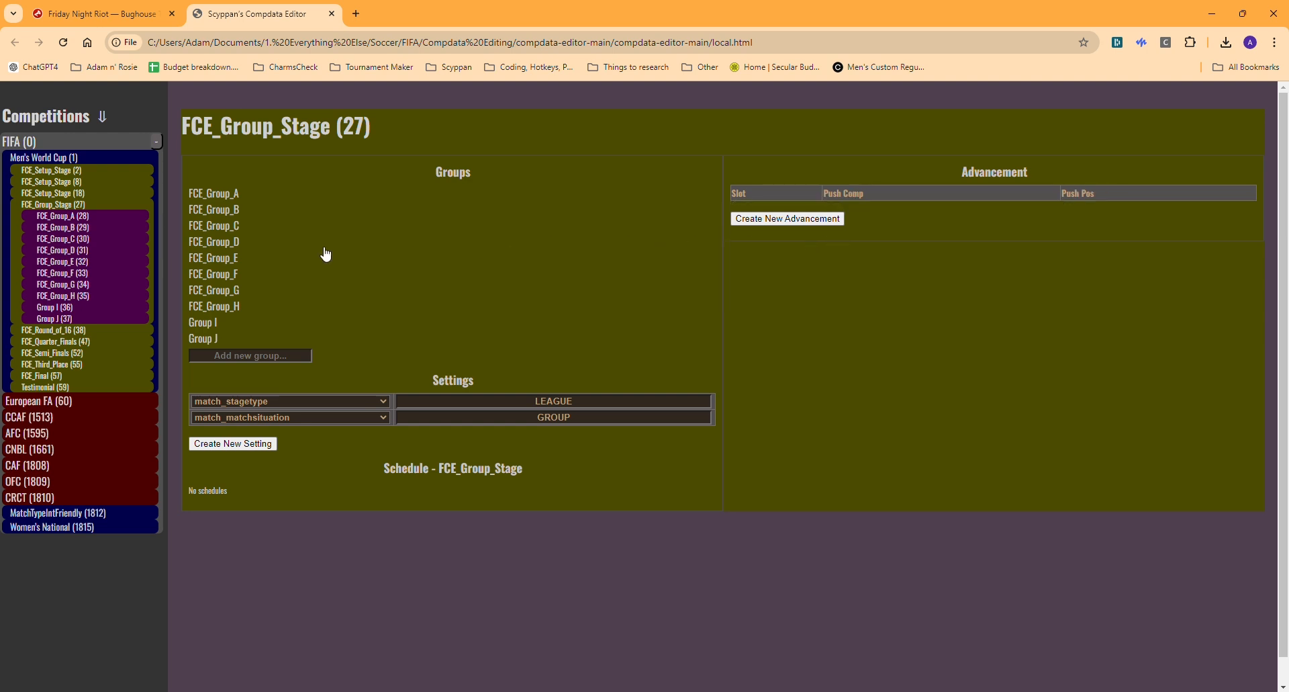
Reopen FCE_Group_Stage, delete its second advancement by emptying the Slot value, and reload the stage to check the result.
{"action": "left_click", "coordinate": [67, 205]}
{"action": "left_click_drag", "start_coordinate": [823, 225], "coordinate": [744, 238]}
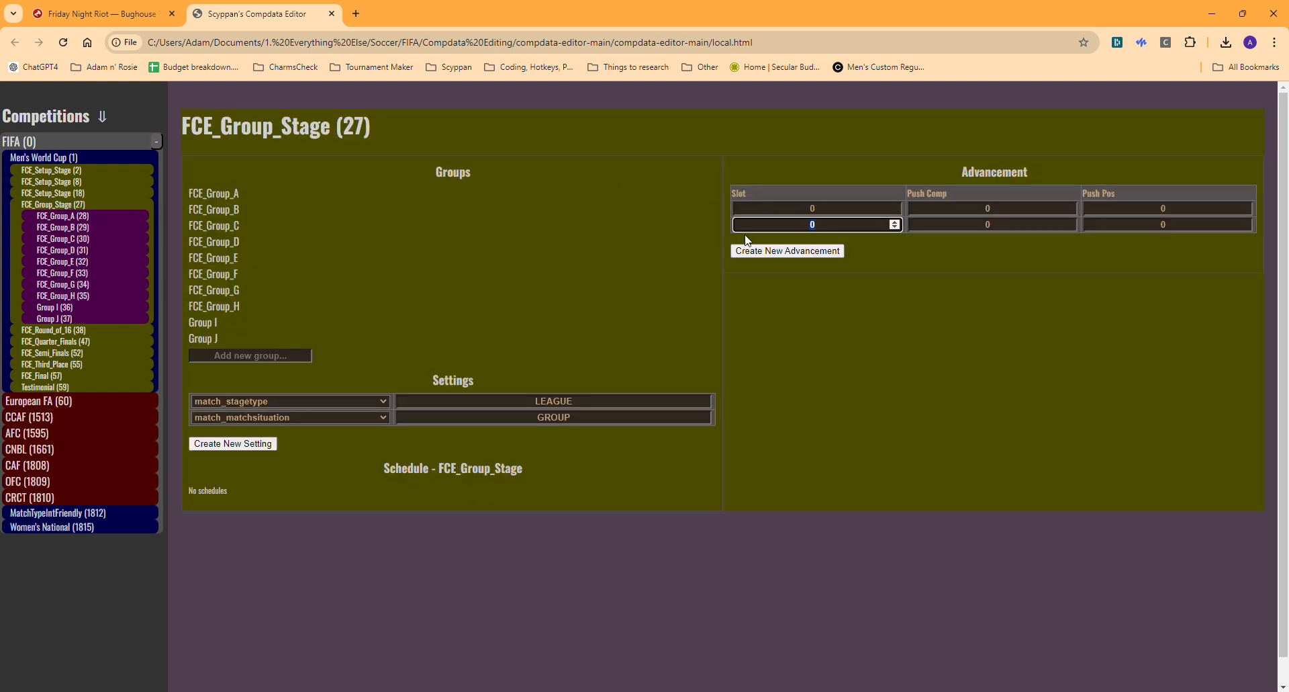
{"action": "key", "text": "BackSpace"}
{"action": "left_click", "coordinate": [744, 239]}
{"action": "left_click", "coordinate": [79, 205]}
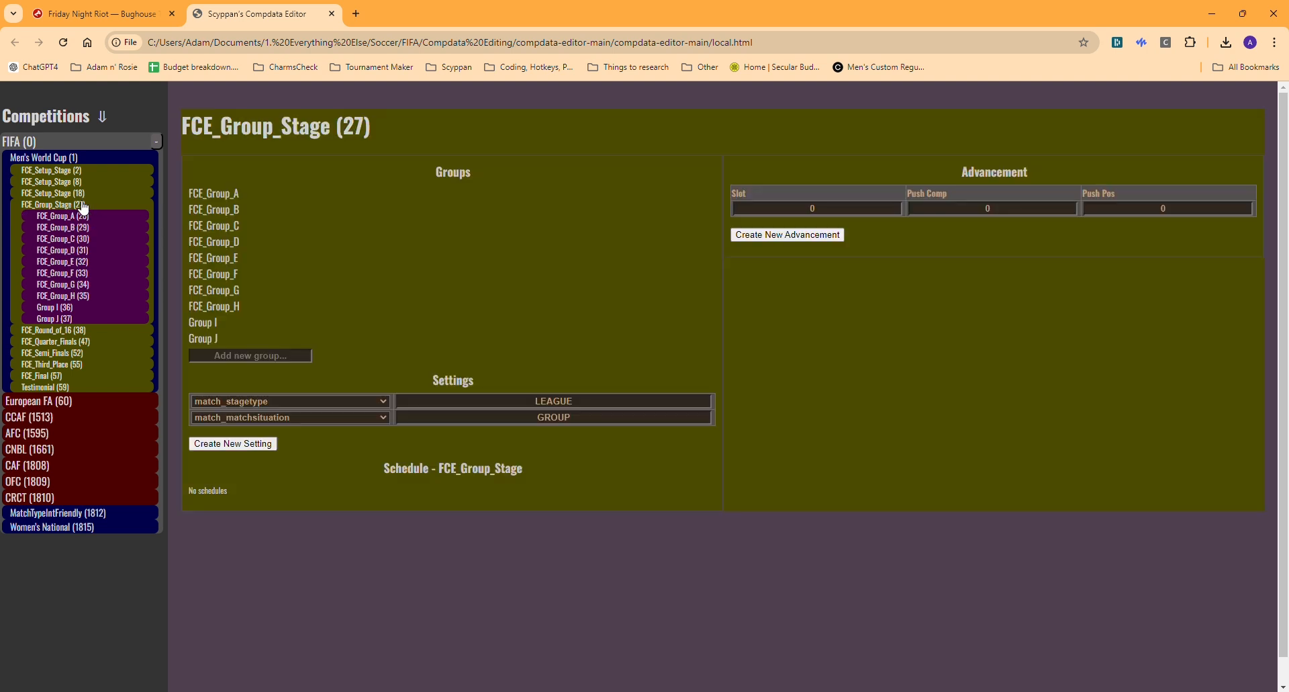
Set the remaining advancement's Slot to 1 and create four more advancements with slots 2 to 5.
{"action": "left_click", "coordinate": [745, 209]}
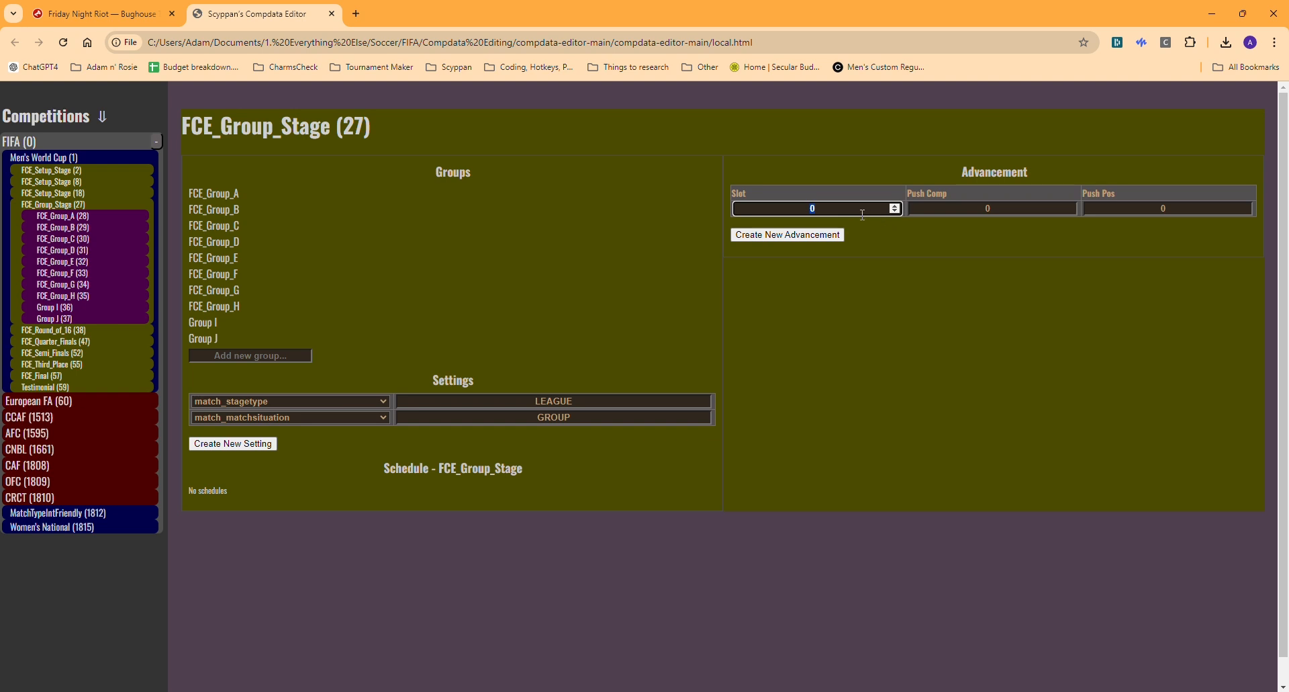
{"action": "type", "text": "1"}
{"action": "left_click", "coordinate": [820, 235]}
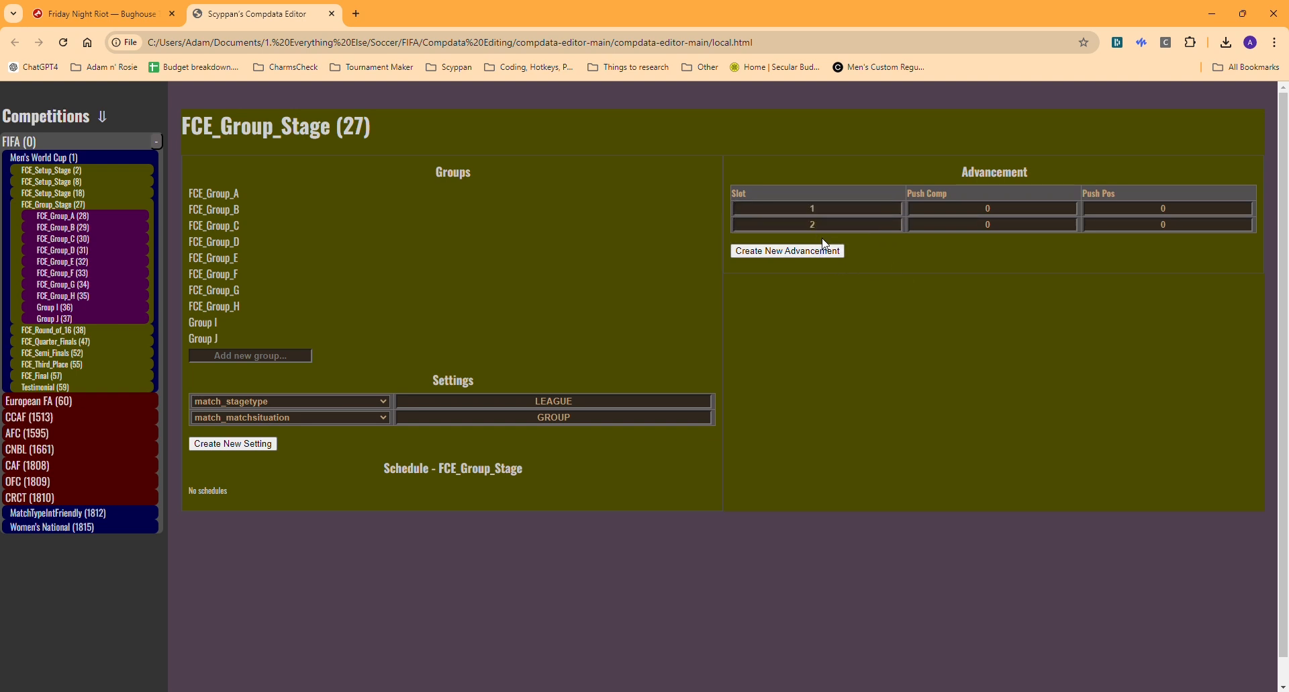
{"action": "left_click", "coordinate": [817, 252]}
{"action": "left_click", "coordinate": [820, 268]}
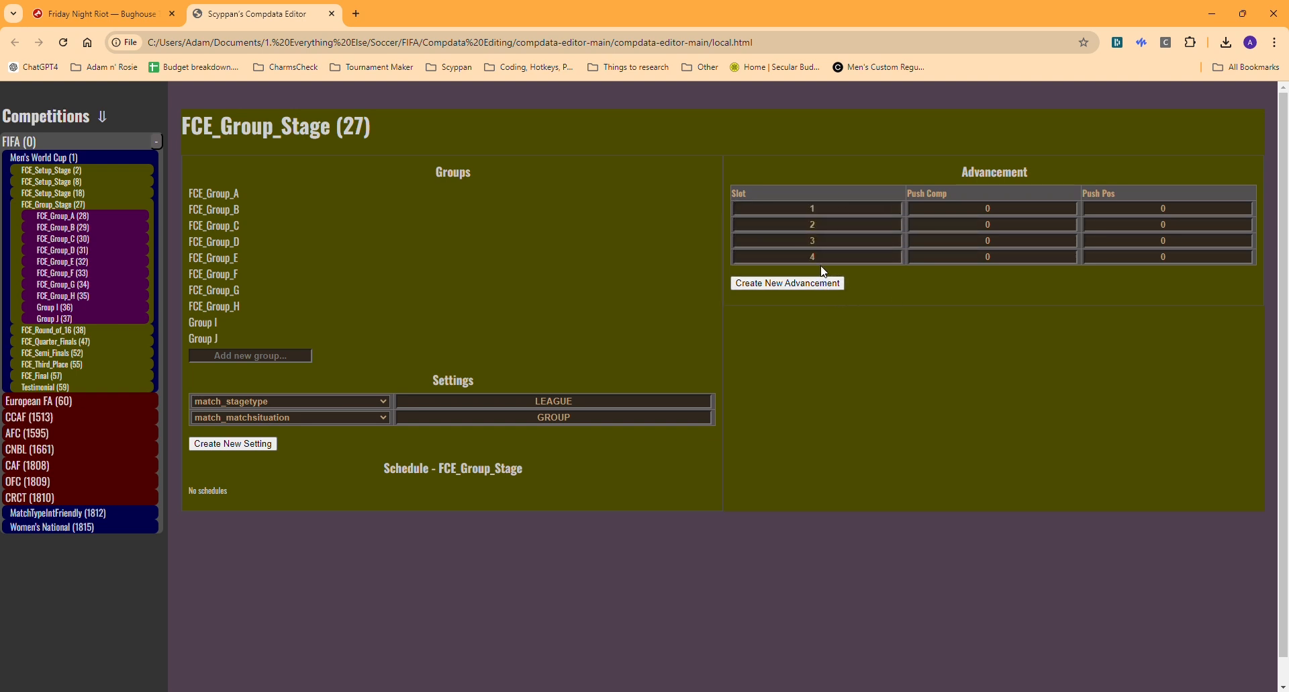
{"action": "left_click", "coordinate": [825, 284]}
Delete the FCE_Group_Stage advancement with slot 2 by emptying its Slot value.
{"action": "left_click", "coordinate": [816, 224]}
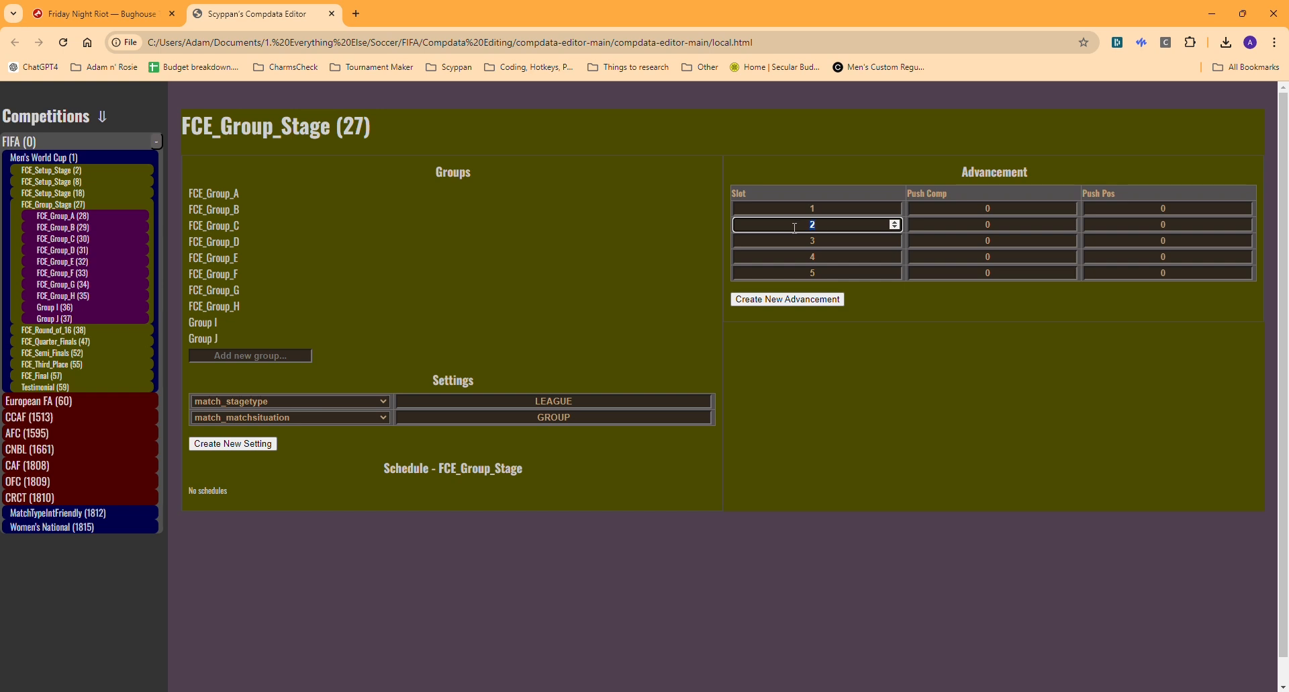
{"action": "key", "text": "BackSpace"}
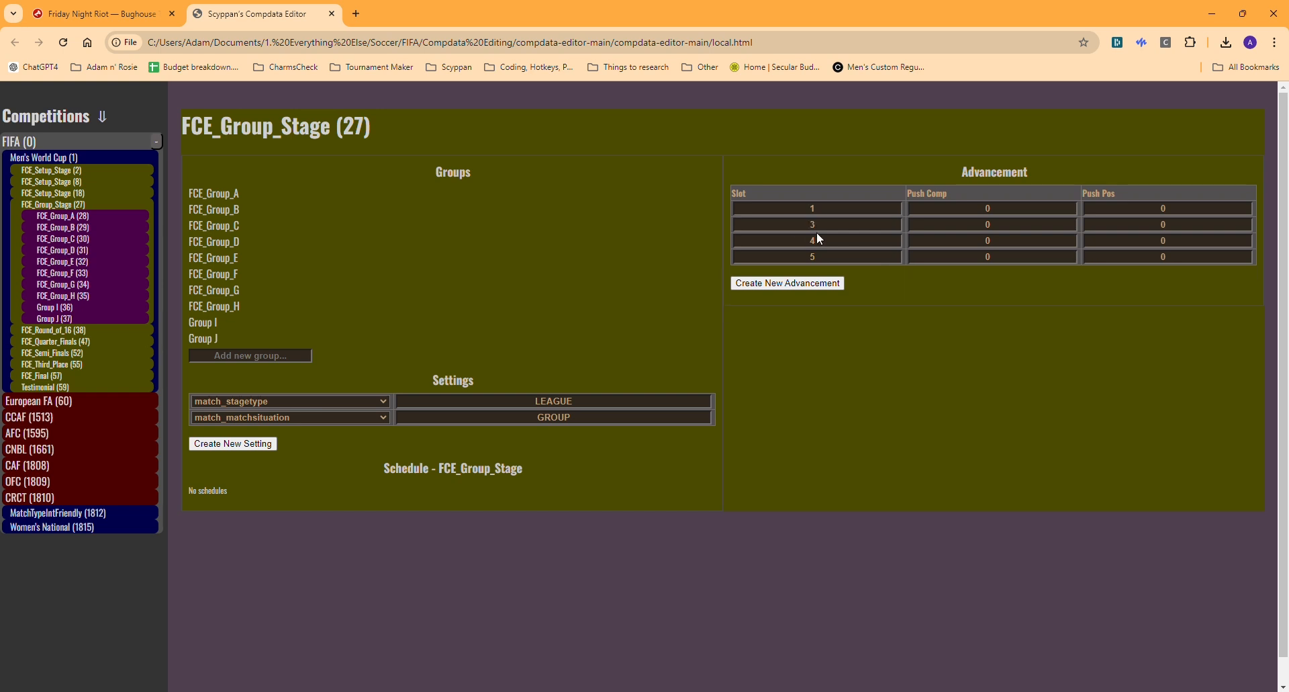
Reload the FCE_Group_Stage page and renumber the Slot values of its last three advancements to 2, 3 and 4.
{"action": "left_click", "coordinate": [67, 216]}
{"action": "left_click", "coordinate": [71, 205]}
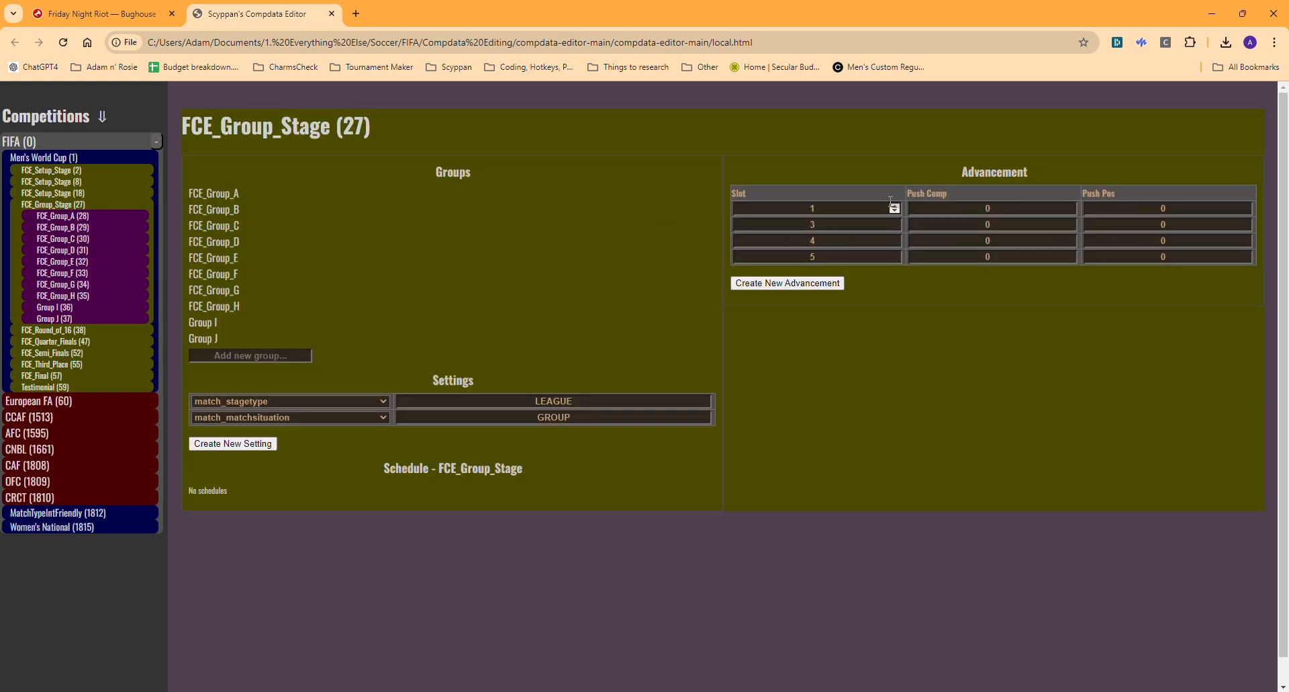
{"action": "left_click", "coordinate": [836, 227]}
{"action": "key", "text": "BackSpace"}
{"action": "type", "text": "2"}
{"action": "left_click", "coordinate": [853, 240]}
{"action": "key", "text": "BackSpace"}
{"action": "type", "text": "3"}
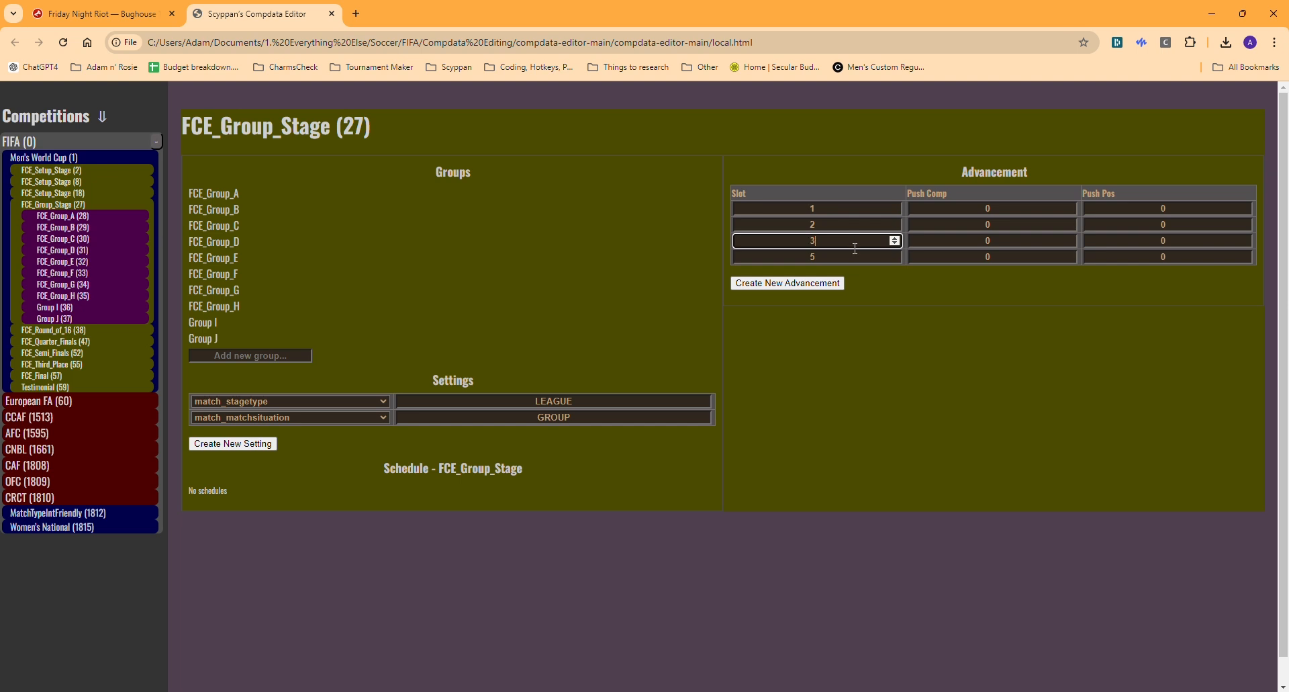
{"action": "left_click", "coordinate": [855, 255]}
{"action": "key", "text": "BackSpace"}
{"action": "type", "text": "4"}
{"action": "left_click", "coordinate": [889, 361]}
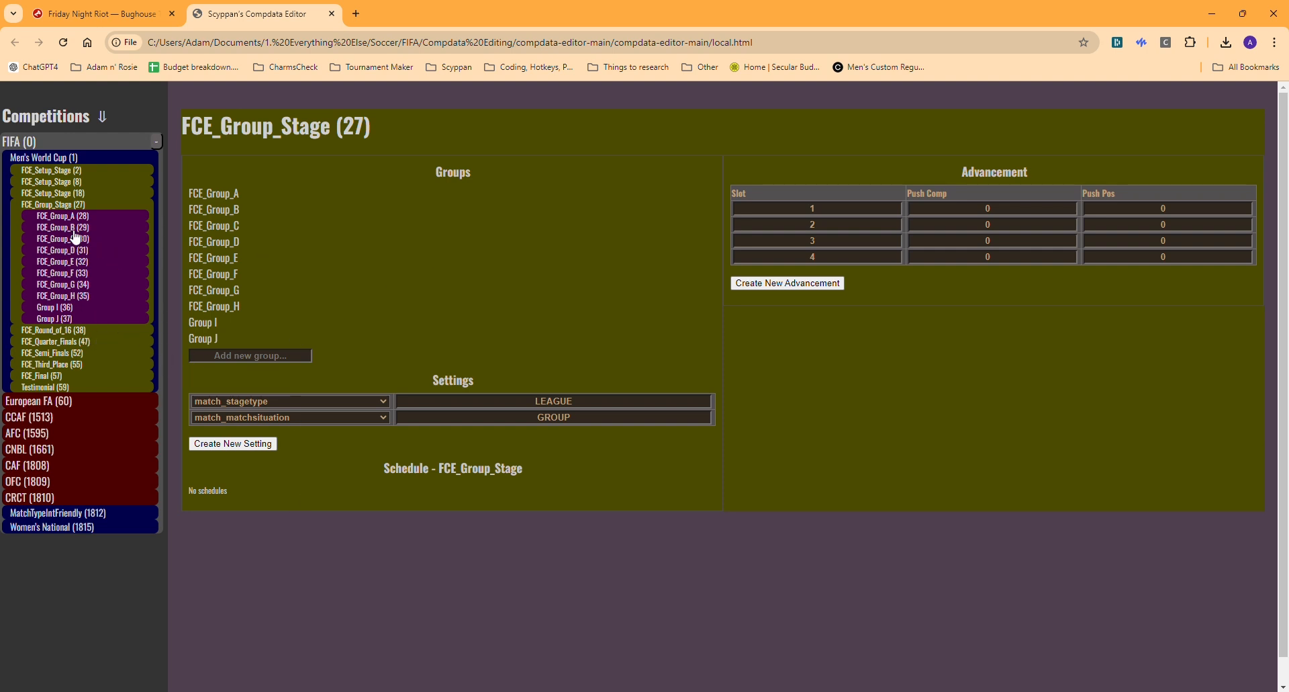
Look through the stages of Men's World Cup and European Champ. and the EC Qualifiers competition for existing schedules.
{"action": "left_click", "coordinate": [83, 341]}
{"action": "left_click", "coordinate": [77, 331]}
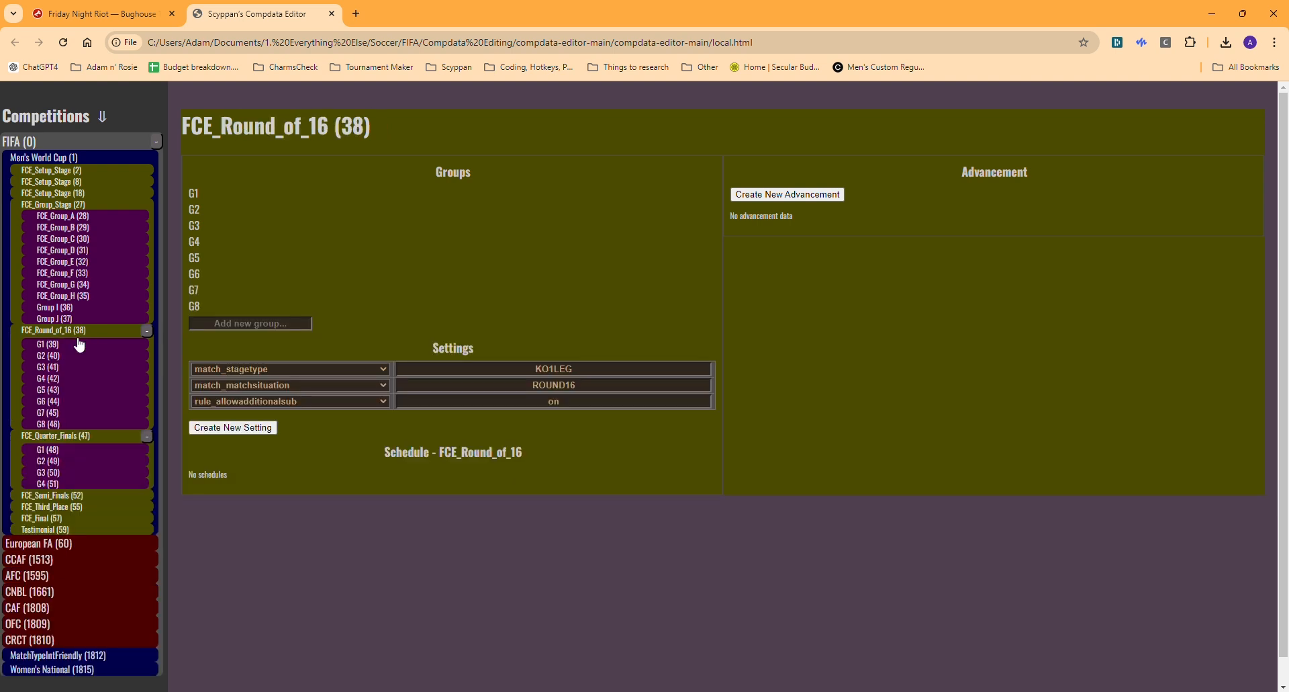
{"action": "left_click", "coordinate": [69, 544]}
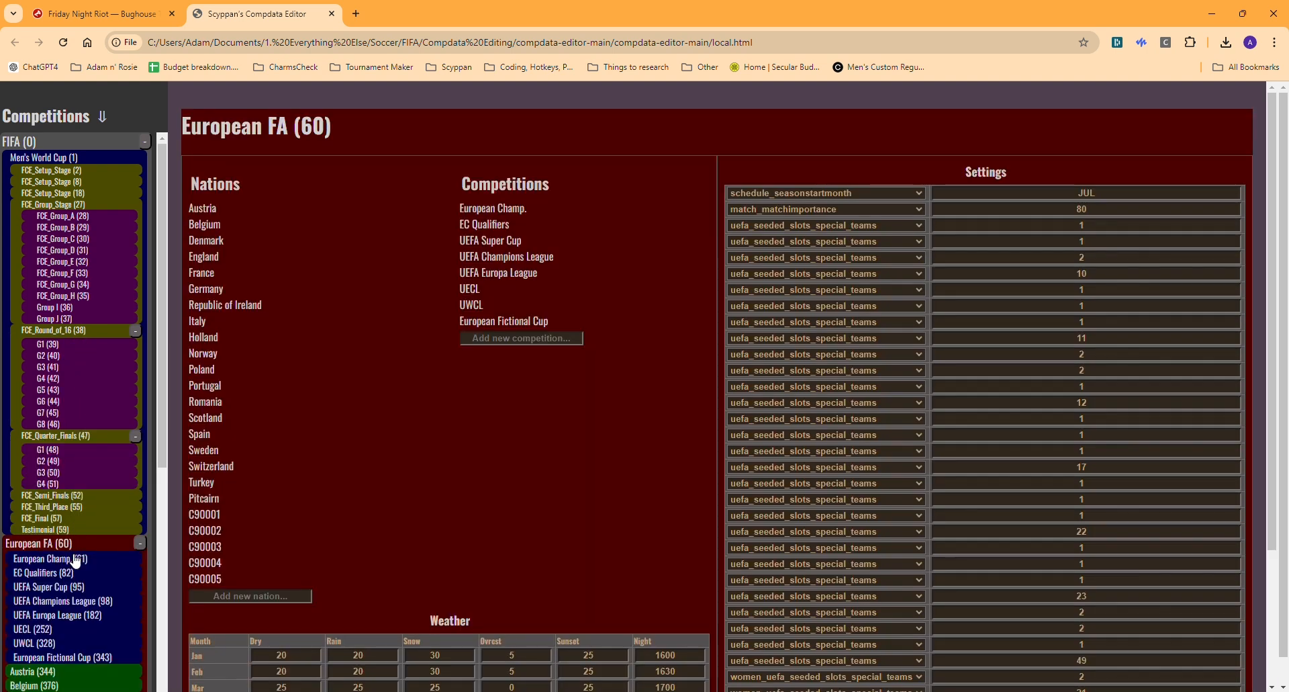
{"action": "left_click", "coordinate": [78, 493]}
{"action": "left_click", "coordinate": [84, 507]}
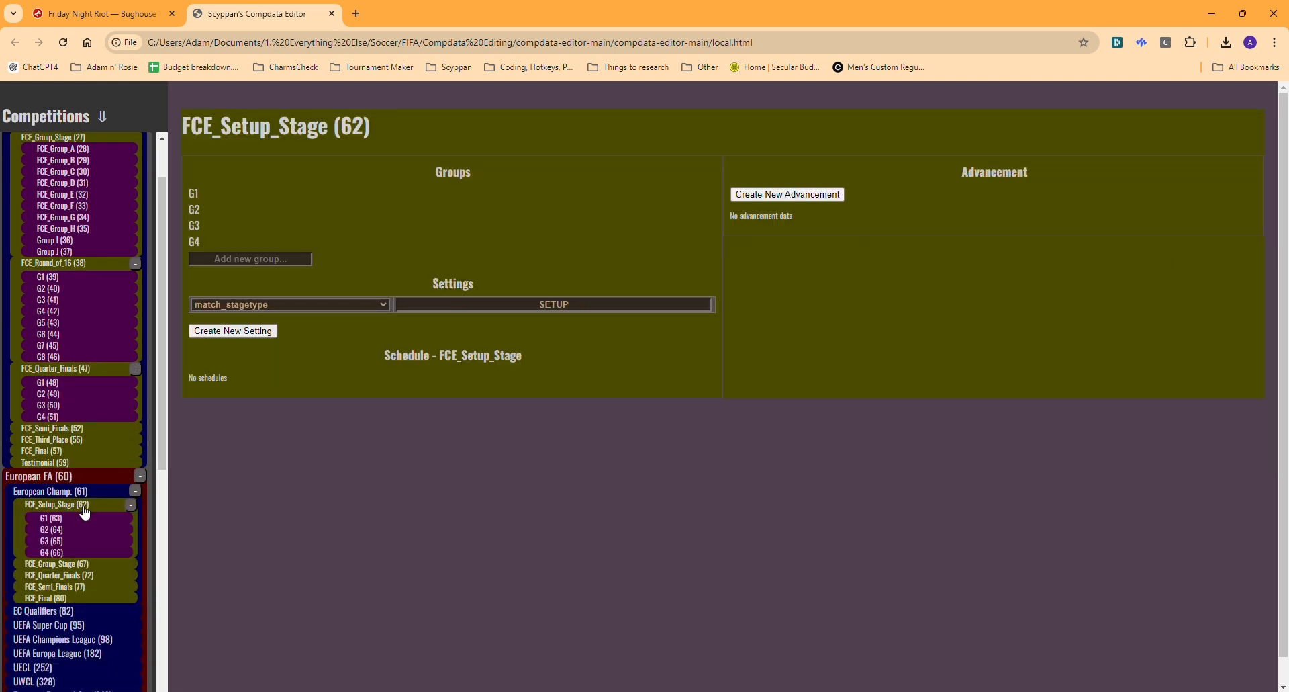
{"action": "left_click", "coordinate": [67, 564]}
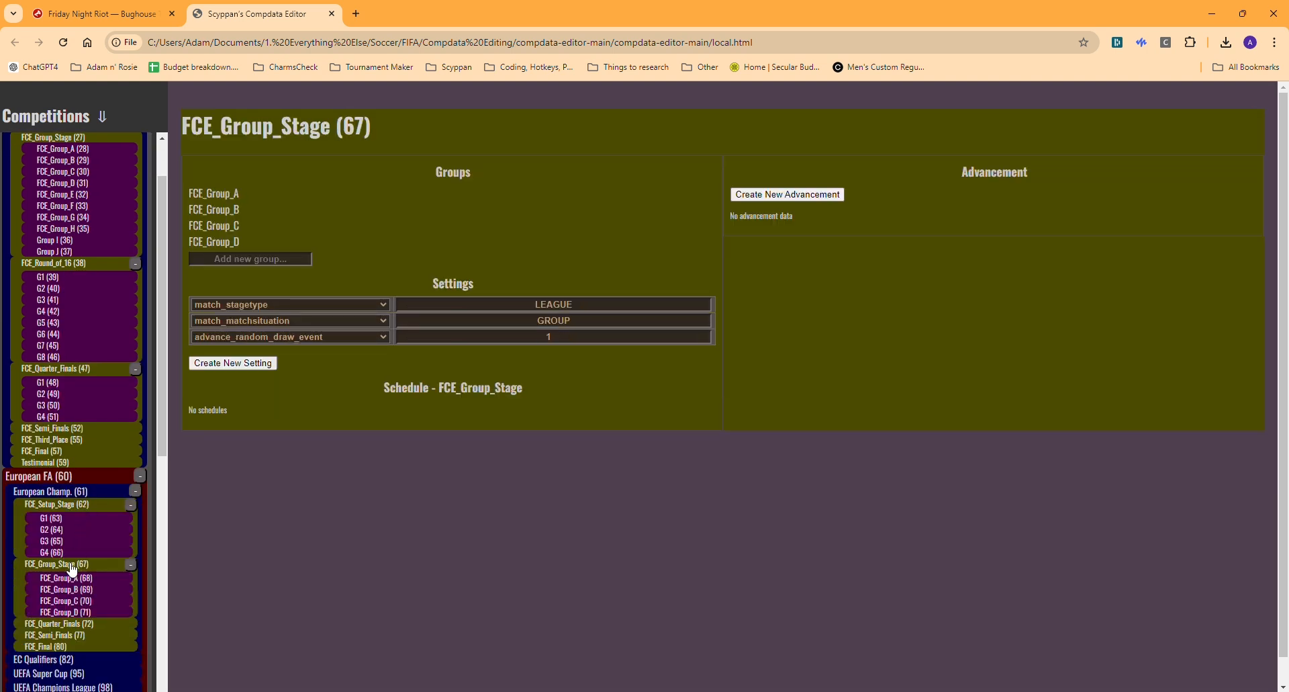
{"action": "left_click", "coordinate": [82, 624]}
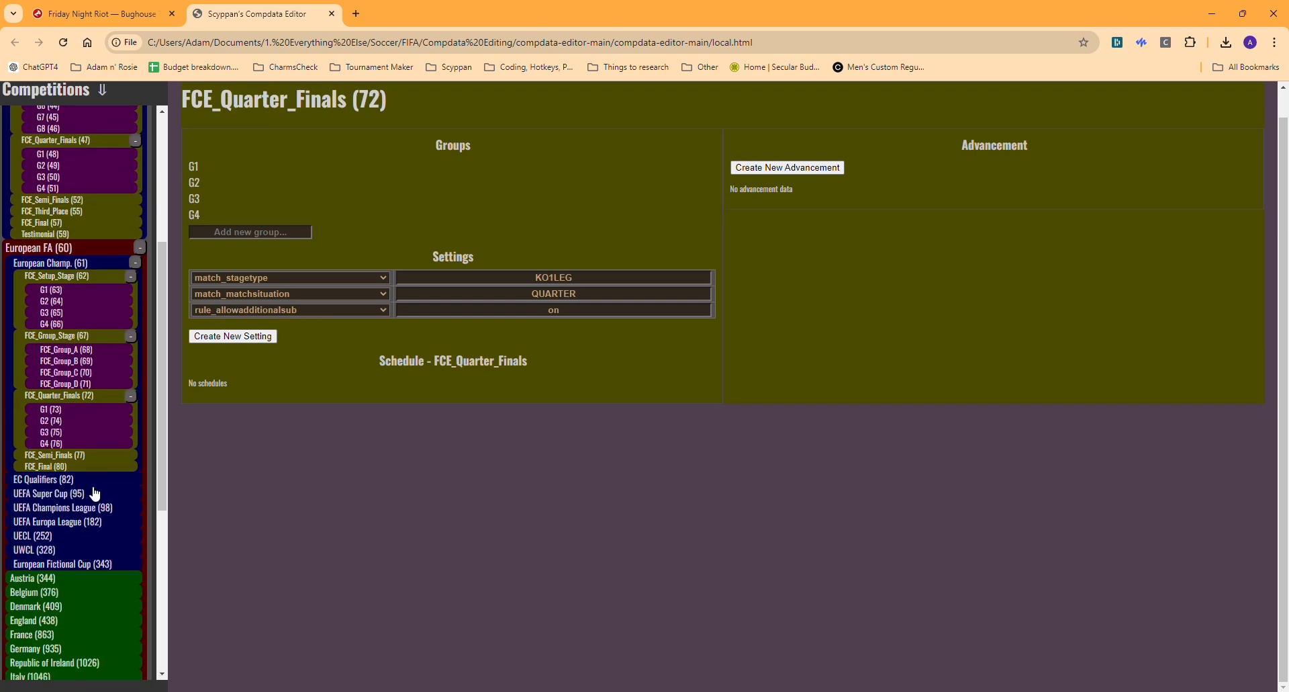
{"action": "left_click", "coordinate": [59, 480]}
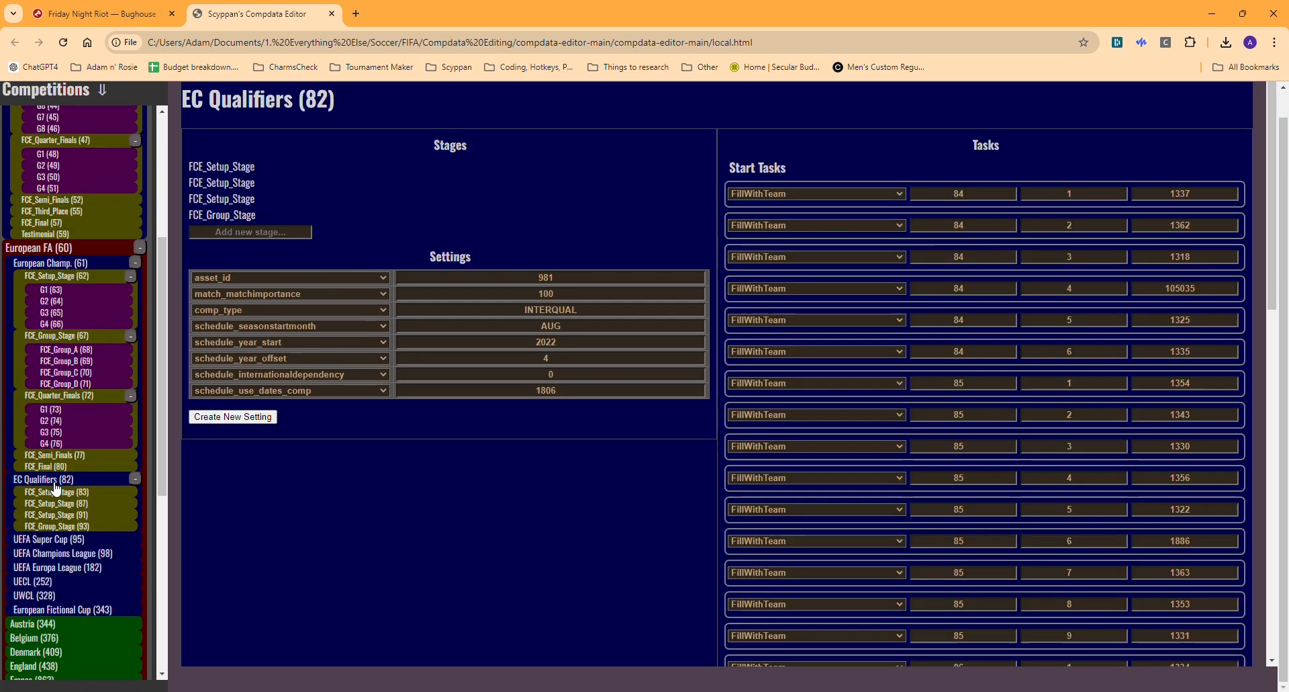
Open FCE_Group_Stage under EC Qualifiers and add one extra schedule entry to Round 1 and one to Round 2.
{"action": "left_click", "coordinate": [70, 527]}
{"action": "scroll", "coordinate": [770, 481], "scroll_direction": "down", "scroll_amount": 3}
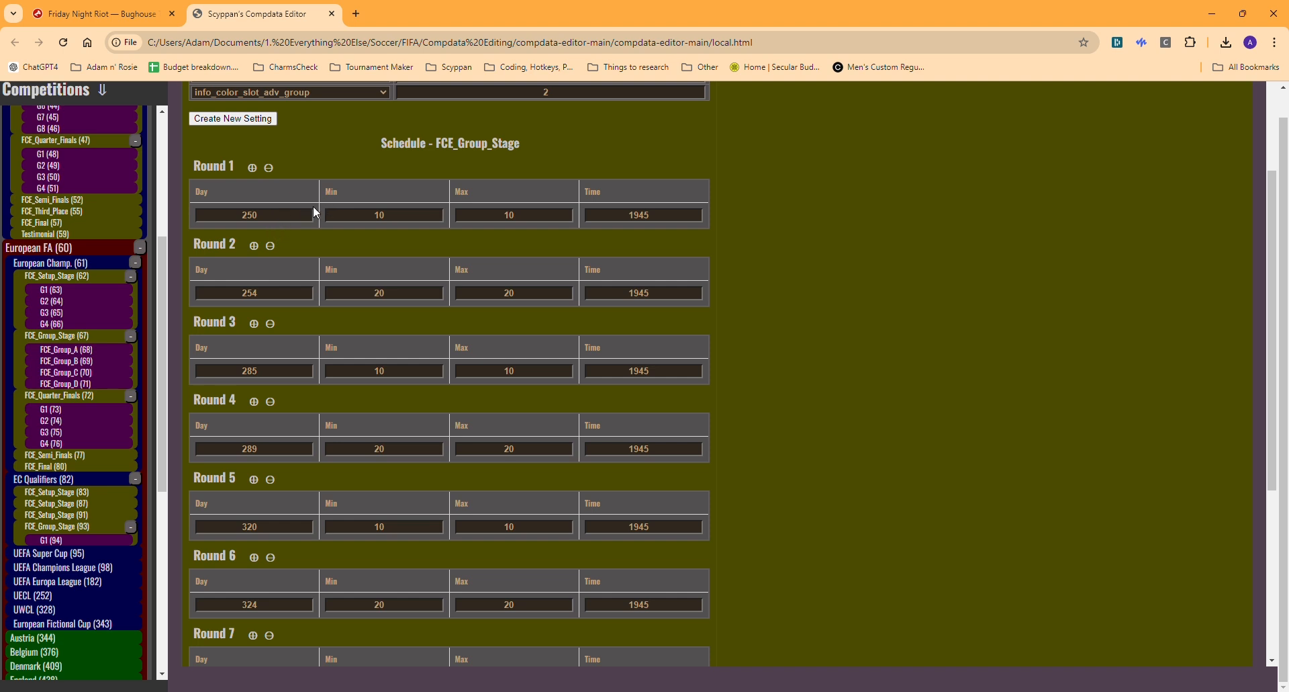
{"action": "left_click", "coordinate": [275, 215]}
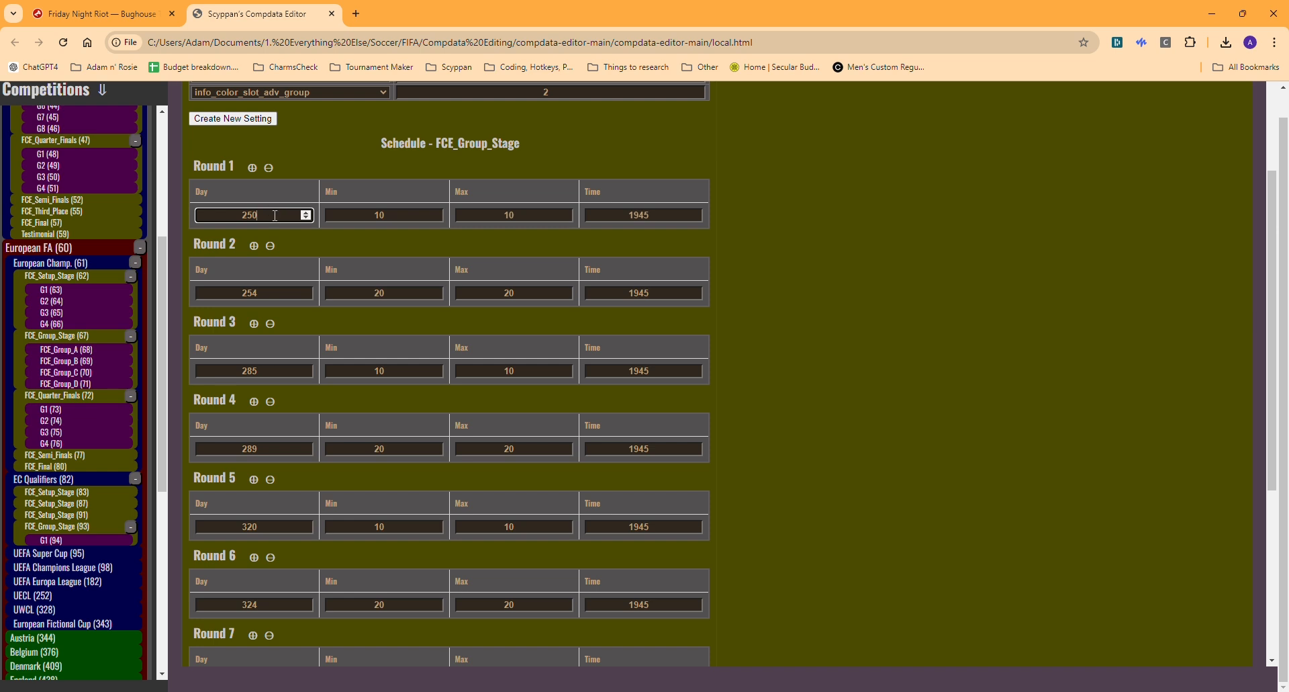
{"action": "left_click_drag", "start_coordinate": [263, 215], "coordinate": [239, 217]}
{"action": "left_click", "coordinate": [275, 216]}
{"action": "left_click", "coordinate": [252, 168]}
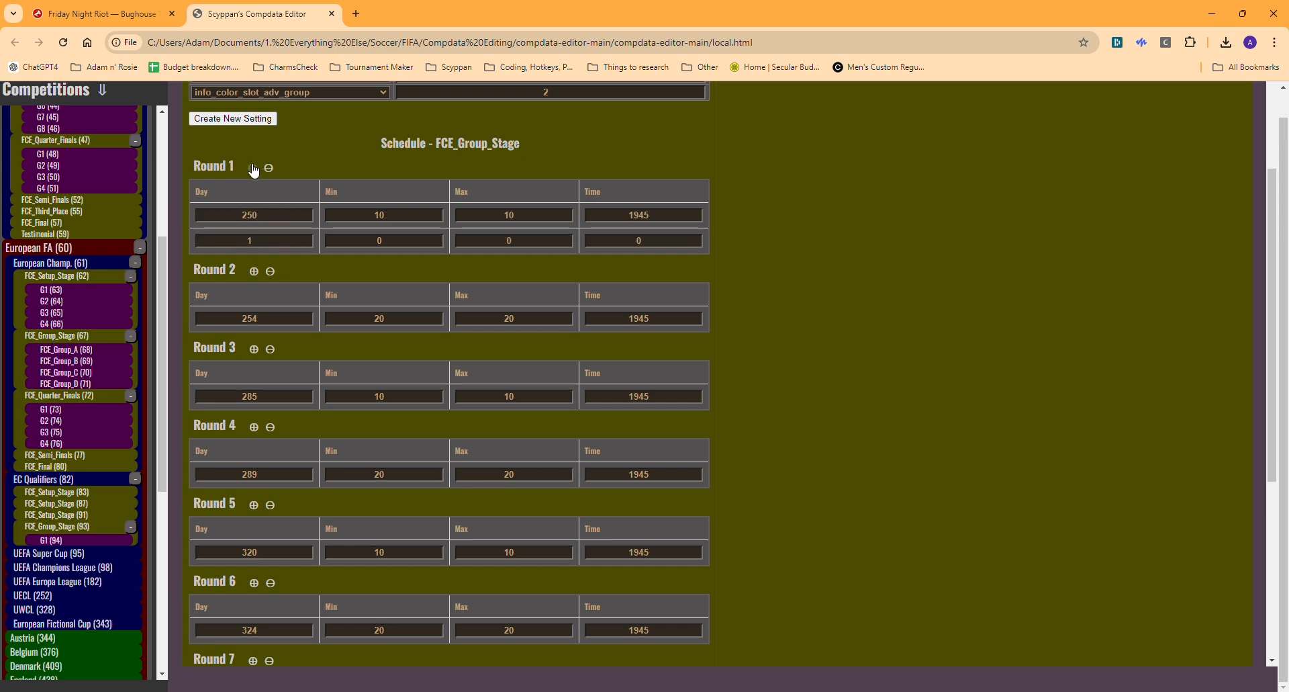
{"action": "left_click", "coordinate": [253, 271]}
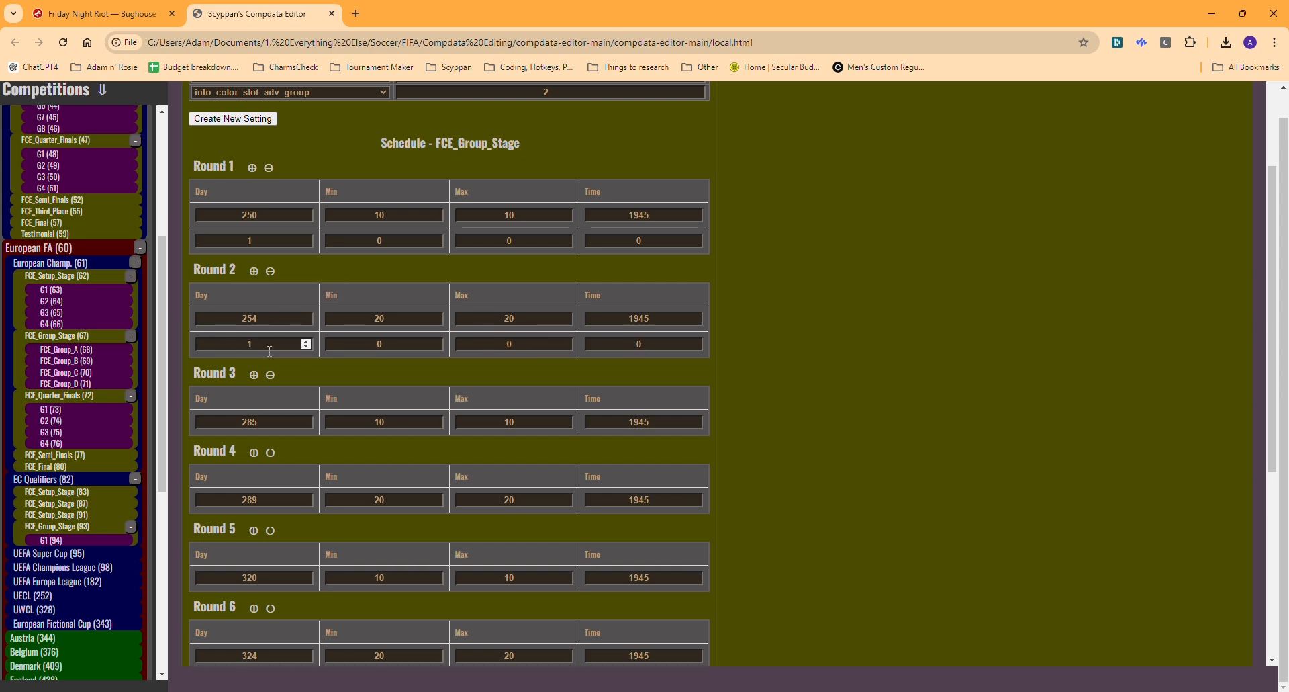
Add two new rounds at the end of the EC Qualifiers FCE_Group_Stage schedule.
{"action": "scroll", "coordinate": [415, 345], "scroll_direction": "down", "scroll_amount": 5}
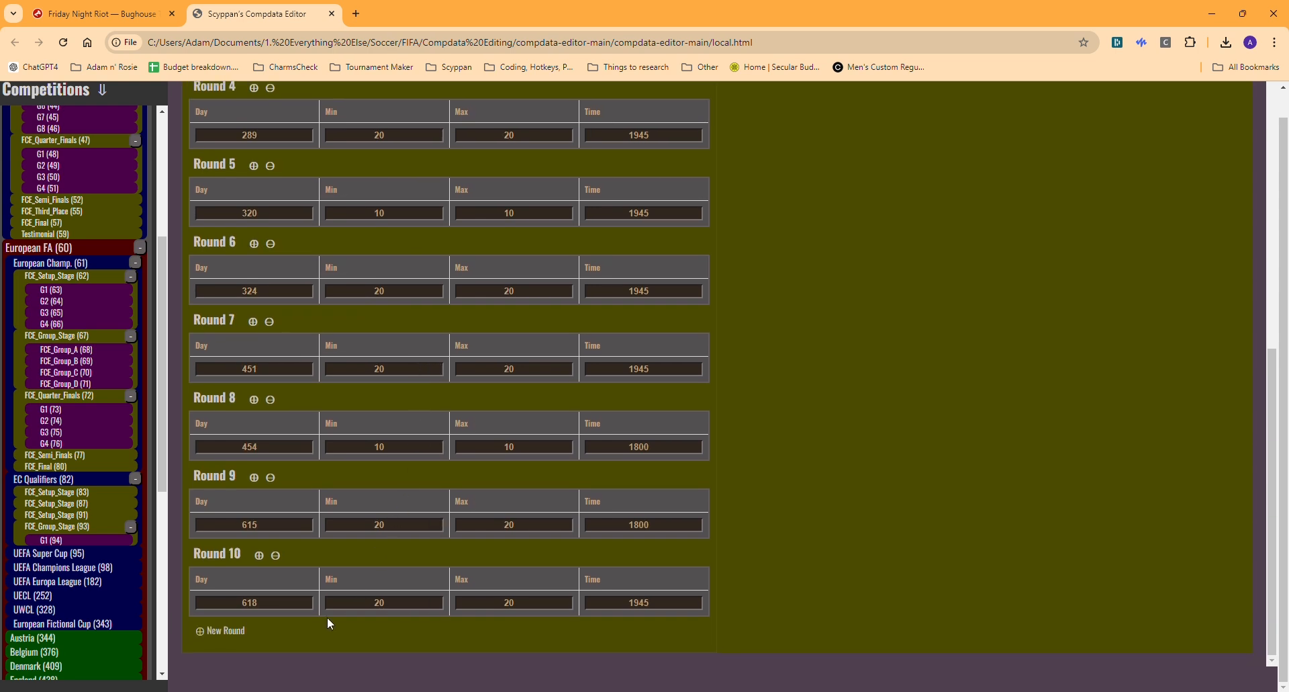
{"action": "left_click", "coordinate": [219, 635]}
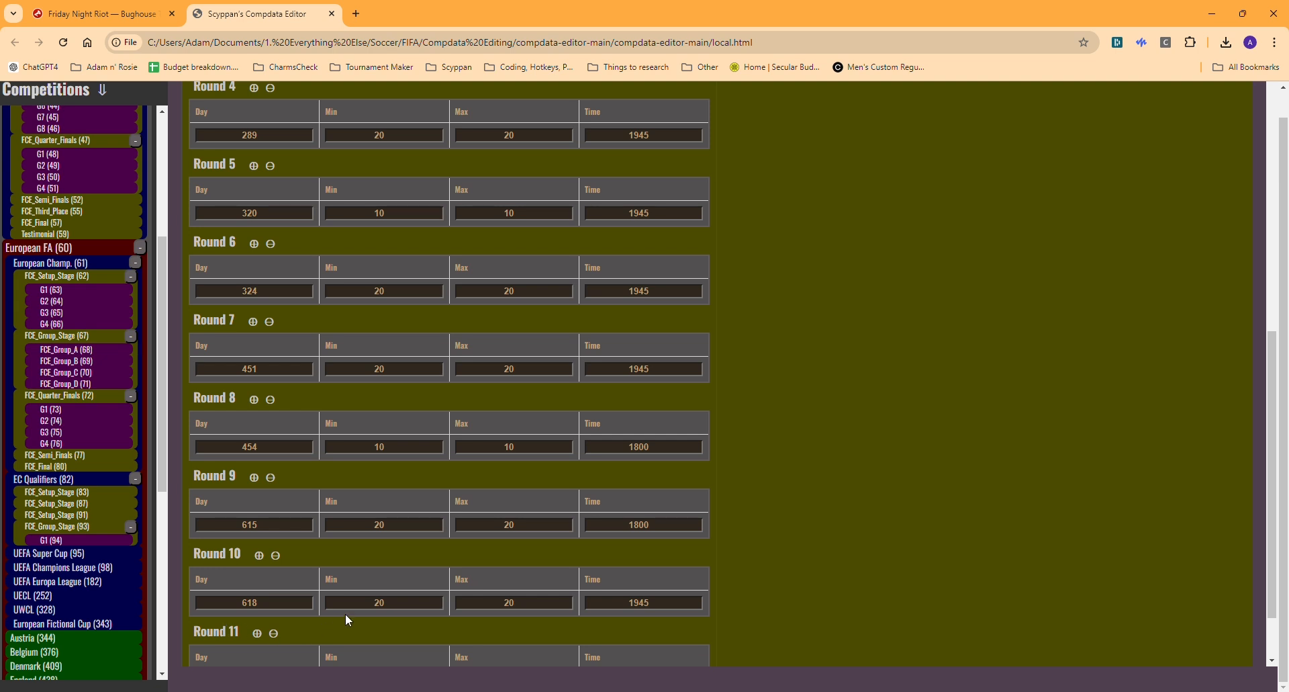
{"action": "scroll", "coordinate": [349, 598], "scroll_direction": "down", "scroll_amount": 1}
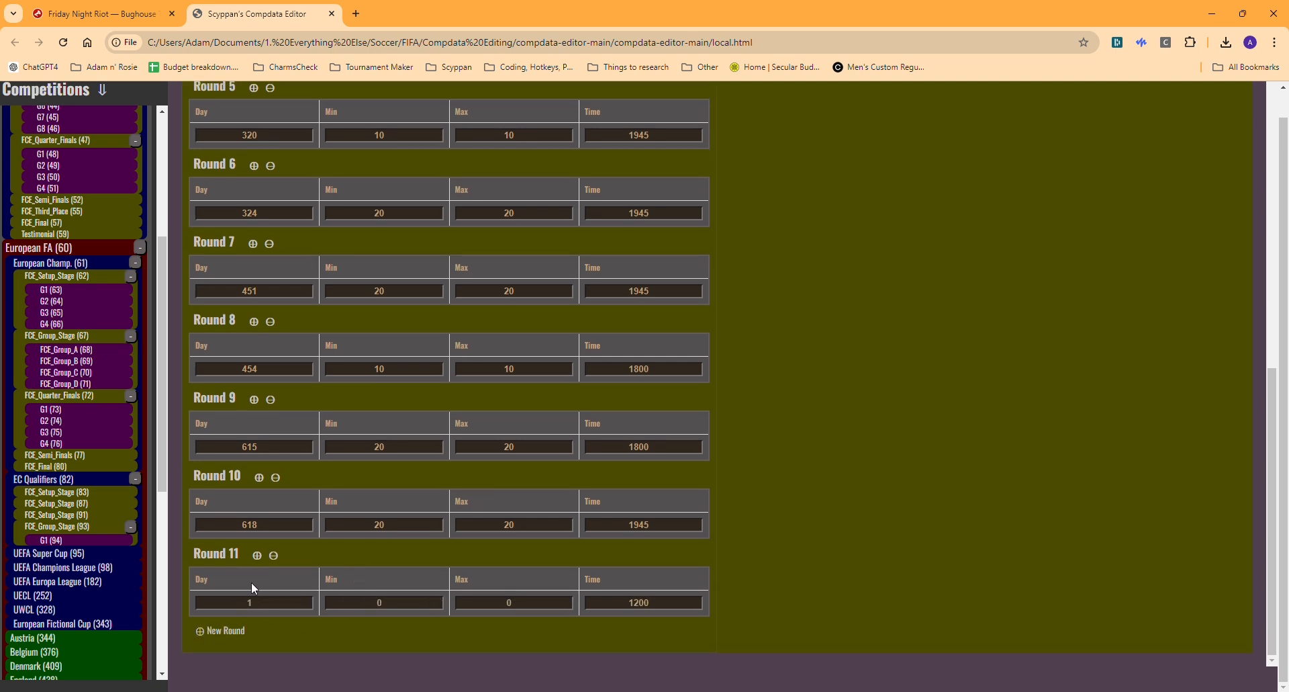
{"action": "left_click", "coordinate": [225, 631]}
{"action": "scroll", "coordinate": [303, 610], "scroll_direction": "down", "scroll_amount": 1}
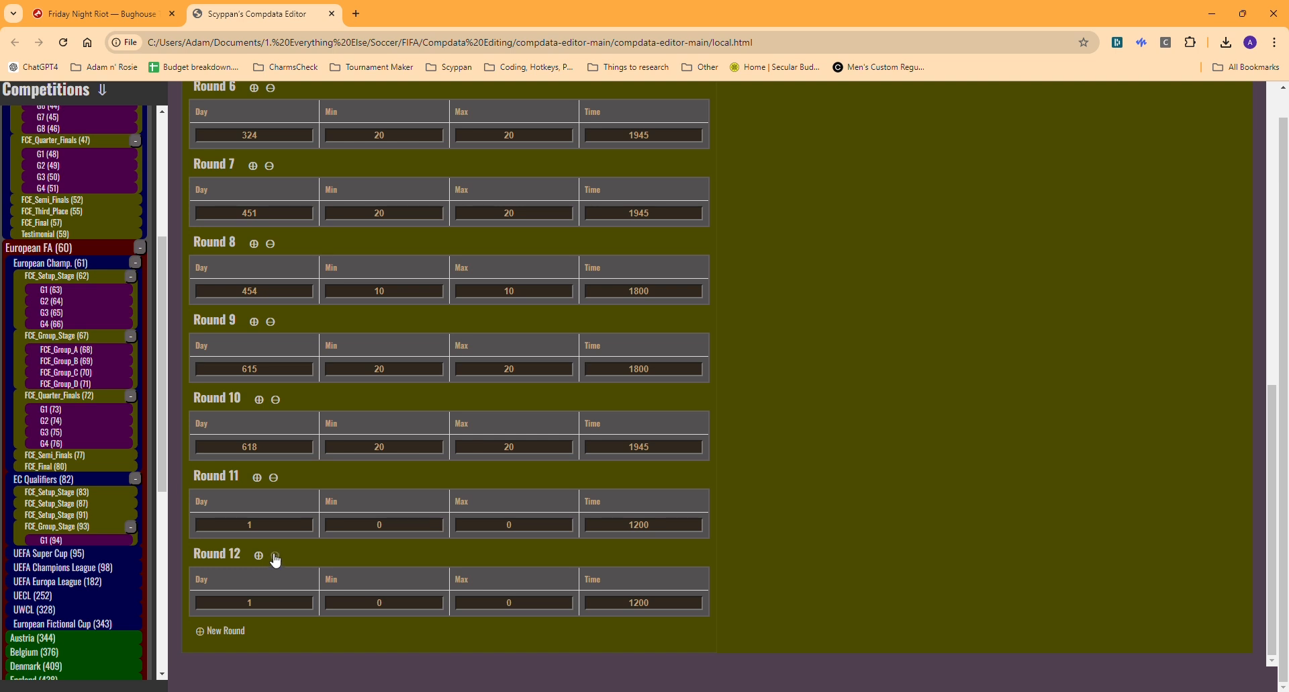
Remove rounds 11, 10, 6, 5, 4 and 3 in that order from the FCE_Group_Stage schedule.
{"action": "left_click", "coordinate": [273, 478]}
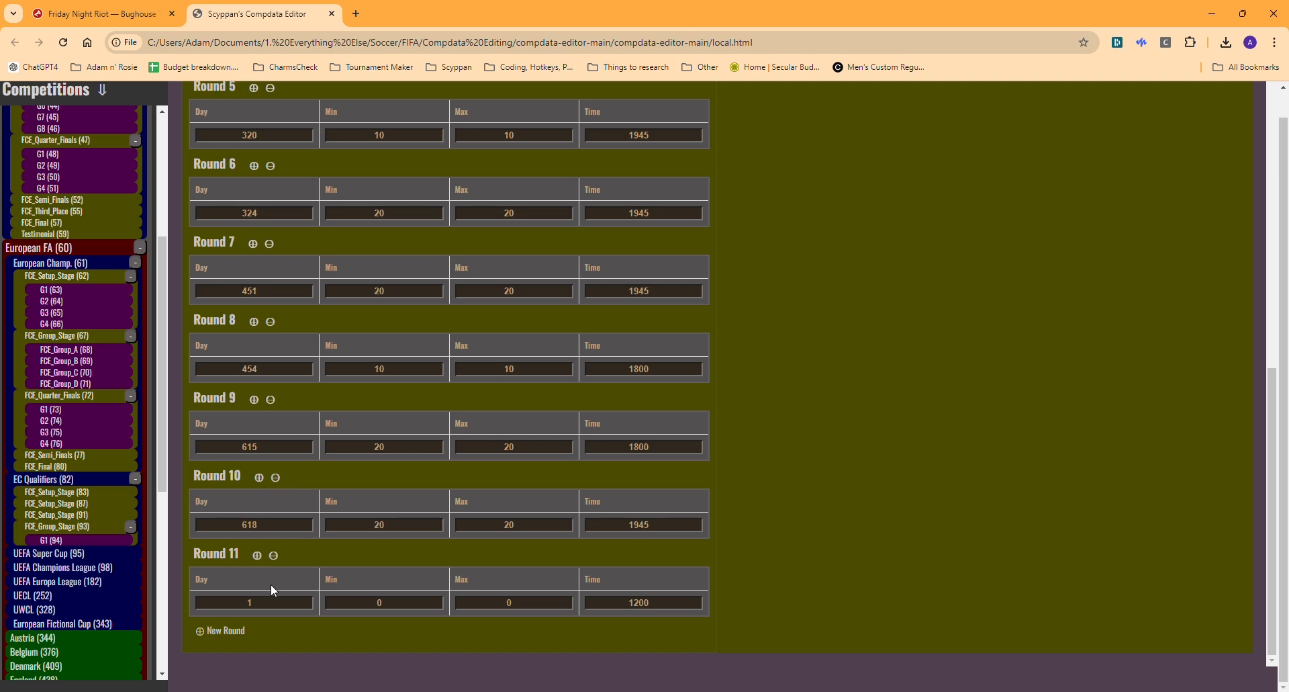
{"action": "left_click", "coordinate": [275, 479]}
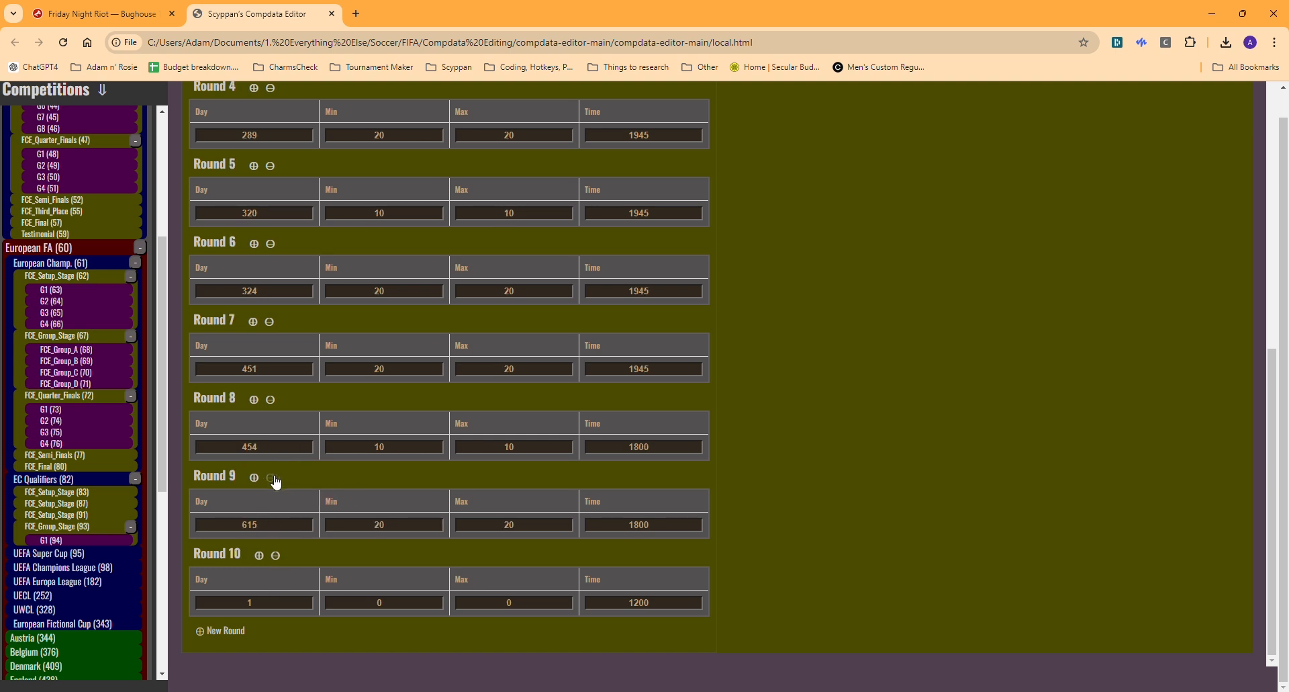
{"action": "left_click", "coordinate": [273, 243]}
{"action": "left_click", "coordinate": [273, 243]}
{"action": "left_click", "coordinate": [272, 243]}
{"action": "left_click", "coordinate": [272, 243]}
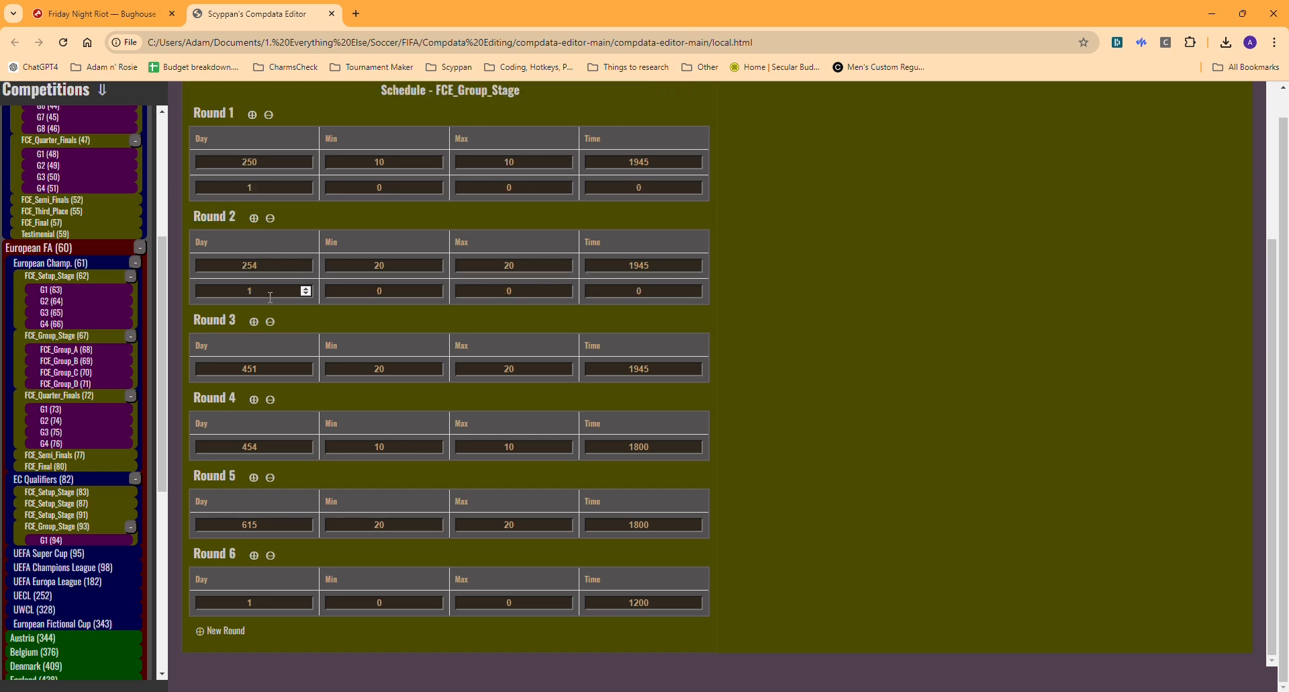
Remove every remaining schedule round after Round 1 and add one new round.
{"action": "left_click", "coordinate": [270, 321]}
{"action": "left_click", "coordinate": [271, 402]}
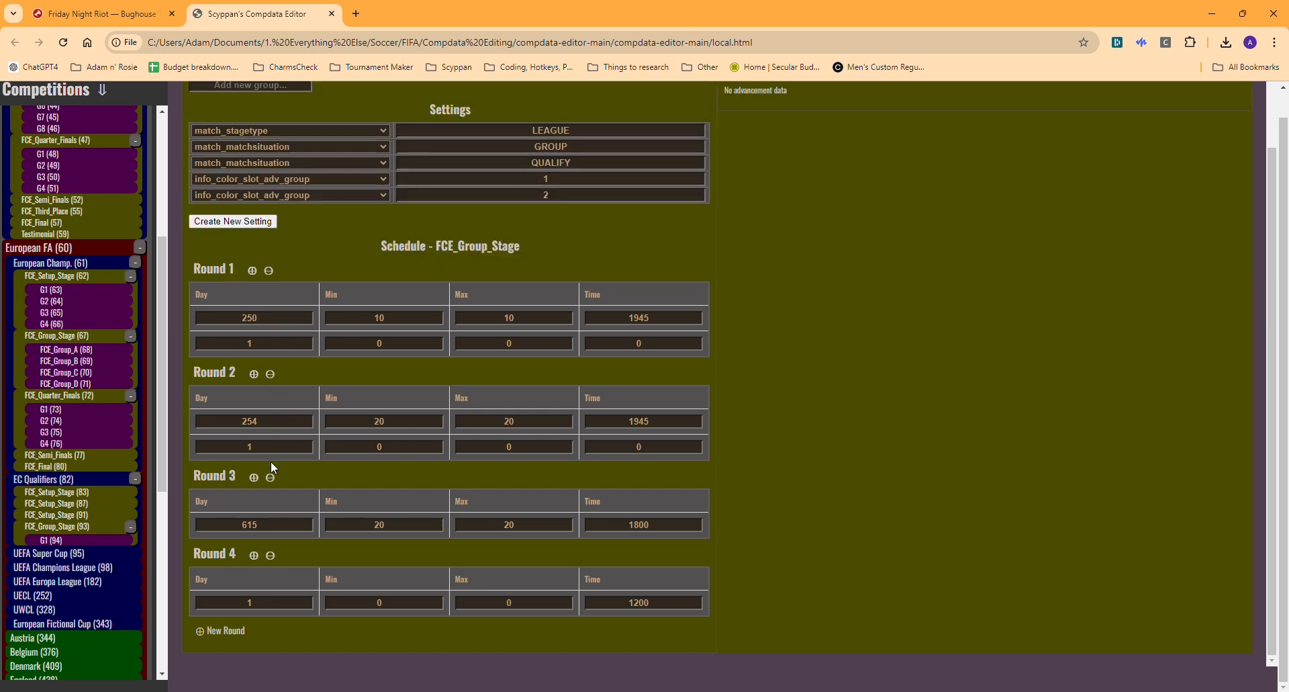
{"action": "left_click", "coordinate": [271, 479]}
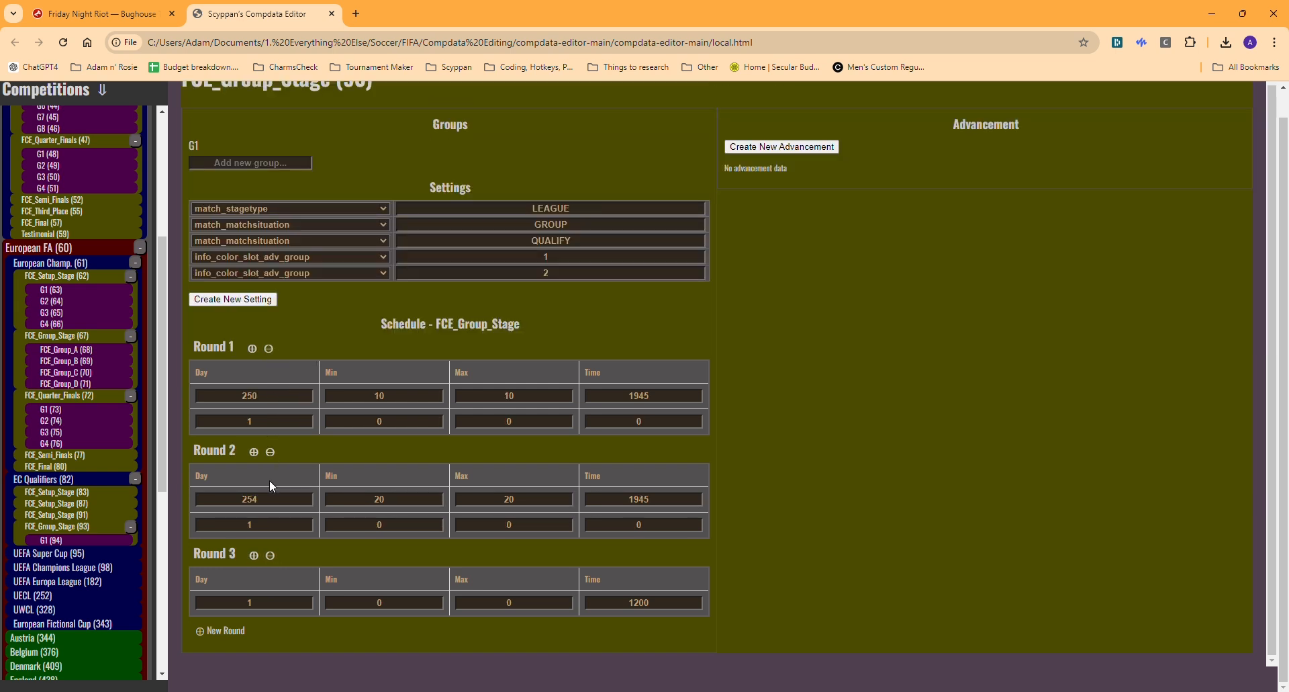
{"action": "left_click", "coordinate": [271, 556]}
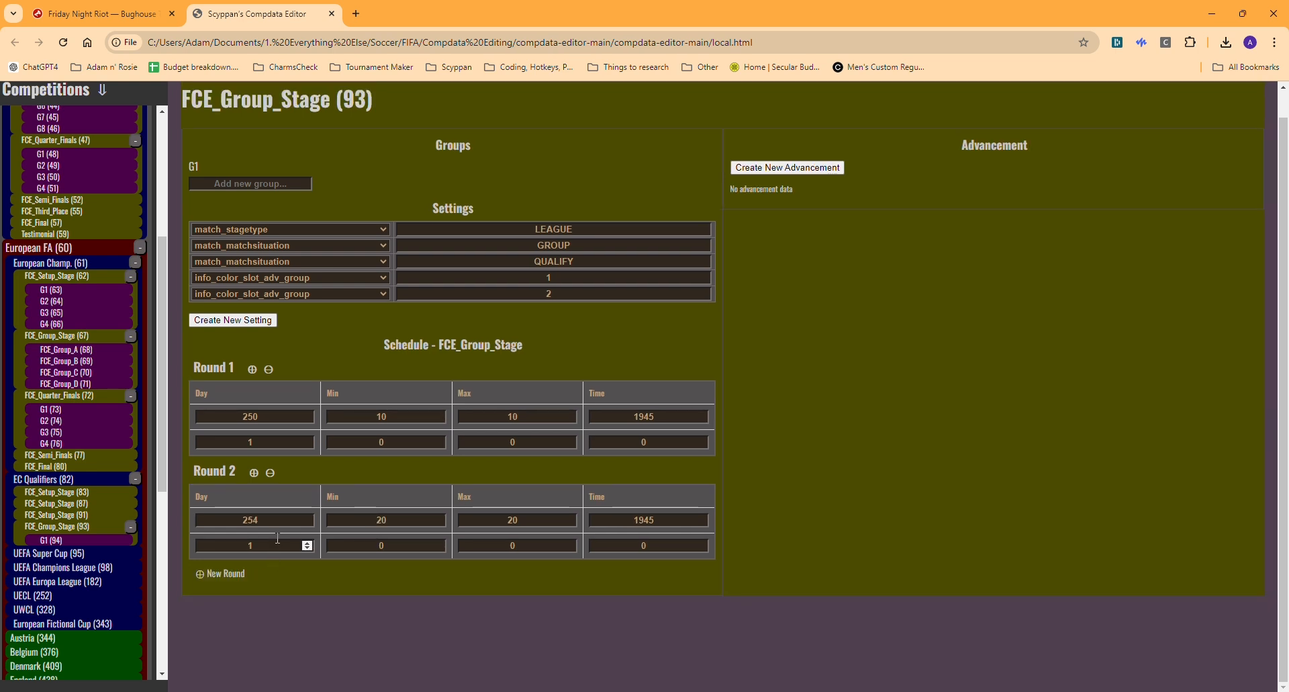
{"action": "left_click", "coordinate": [270, 472]}
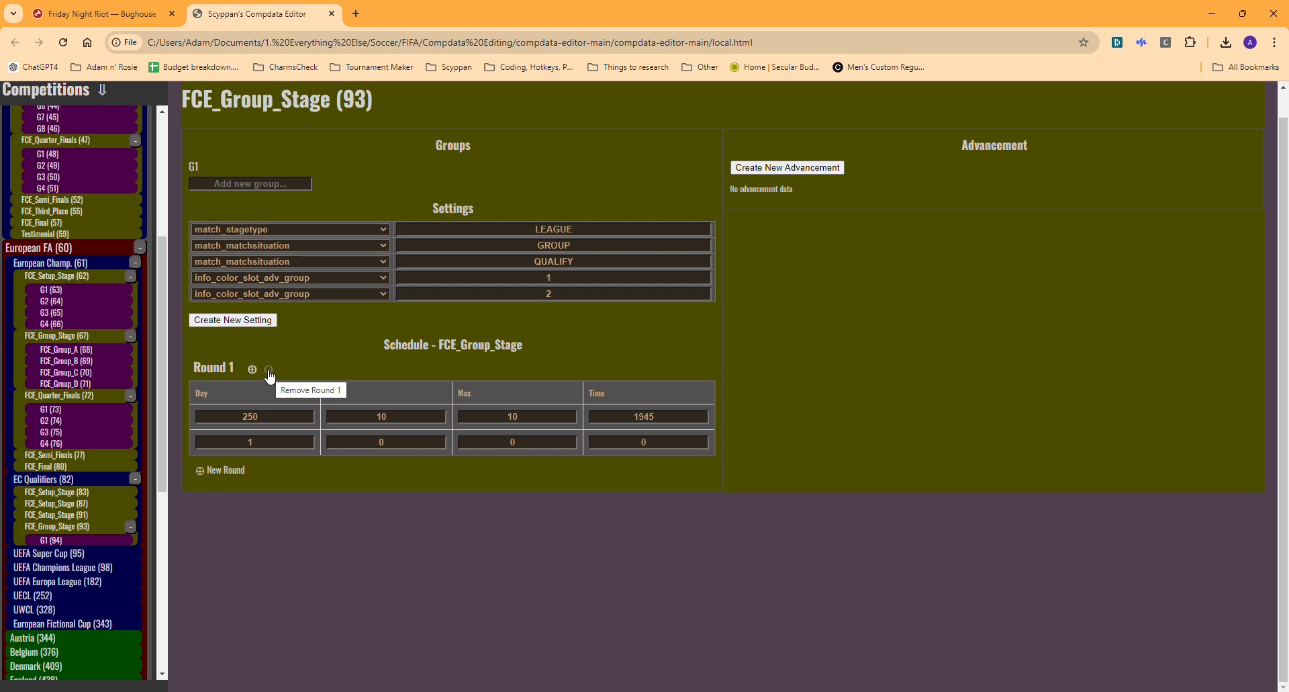
{"action": "left_click", "coordinate": [240, 474]}
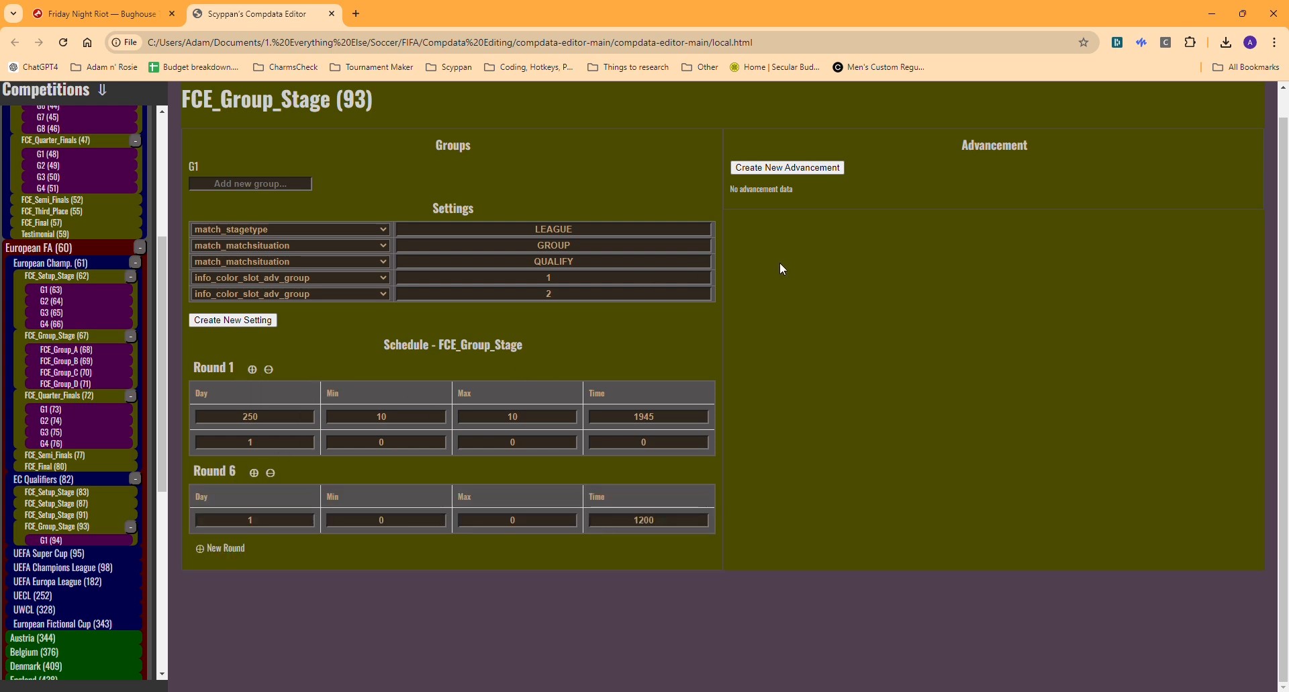
Create an advancement on the EC Qualifiers FCE_Group_Stage and delete it by emptying its Slot value.
{"action": "scroll", "coordinate": [586, 361], "scroll_direction": "up", "scroll_amount": 1}
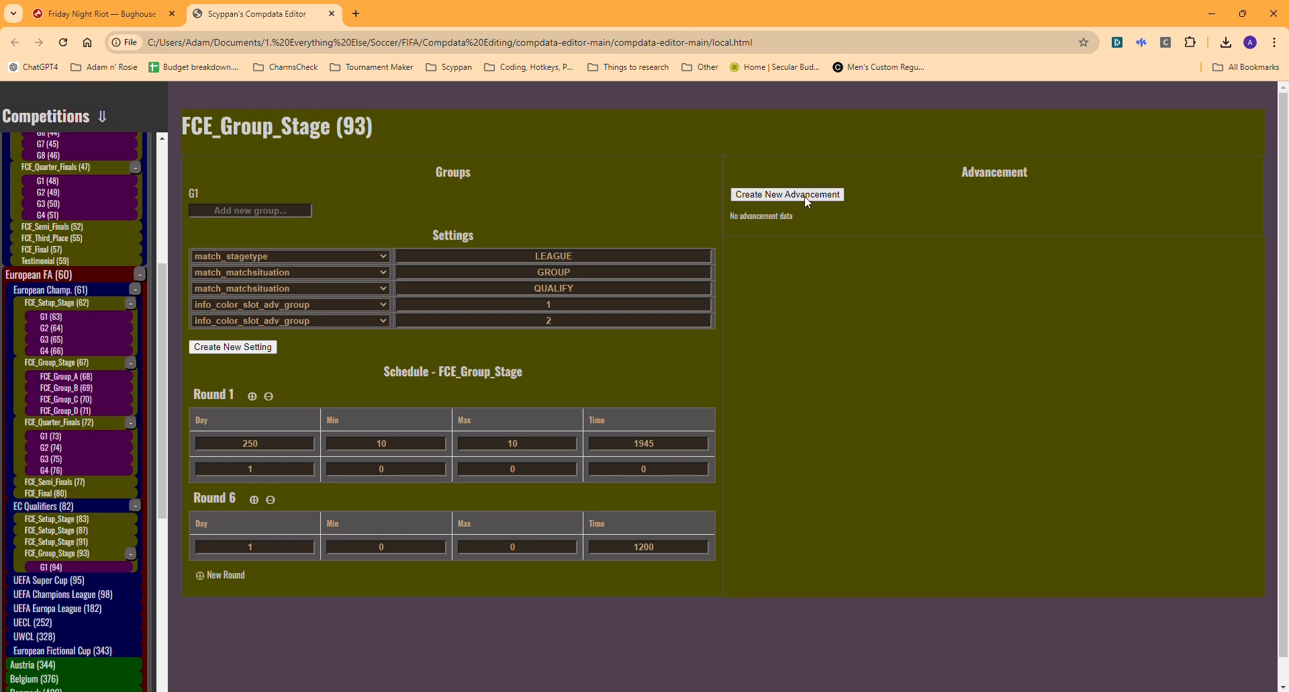
{"action": "left_click", "coordinate": [803, 195]}
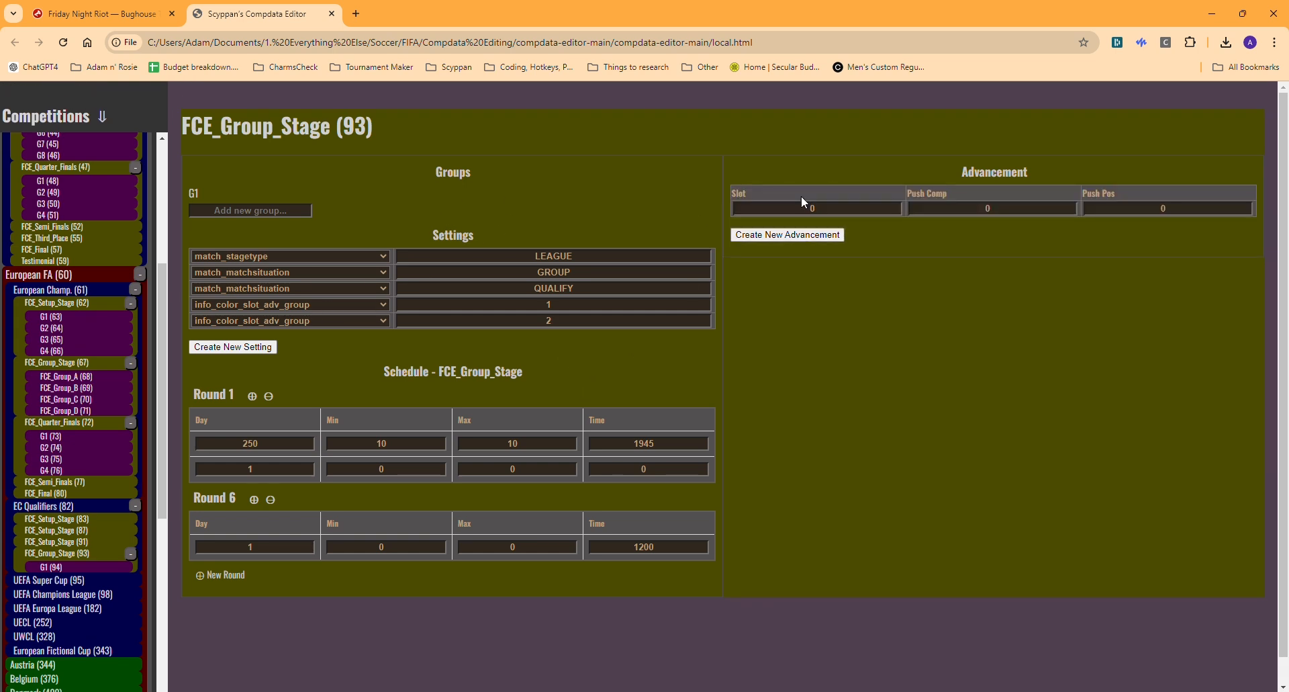
{"action": "left_click_drag", "start_coordinate": [831, 209], "coordinate": [798, 208]}
{"action": "key", "text": "BackSpace"}
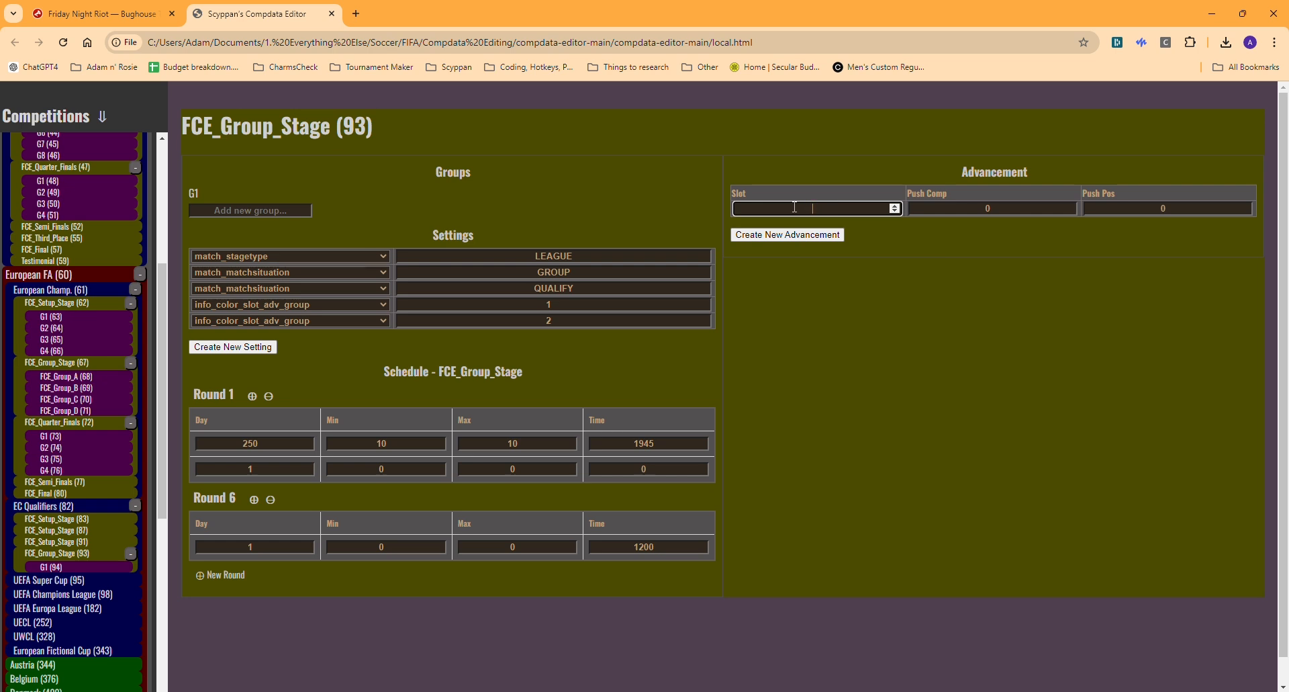
{"action": "left_click", "coordinate": [784, 221]}
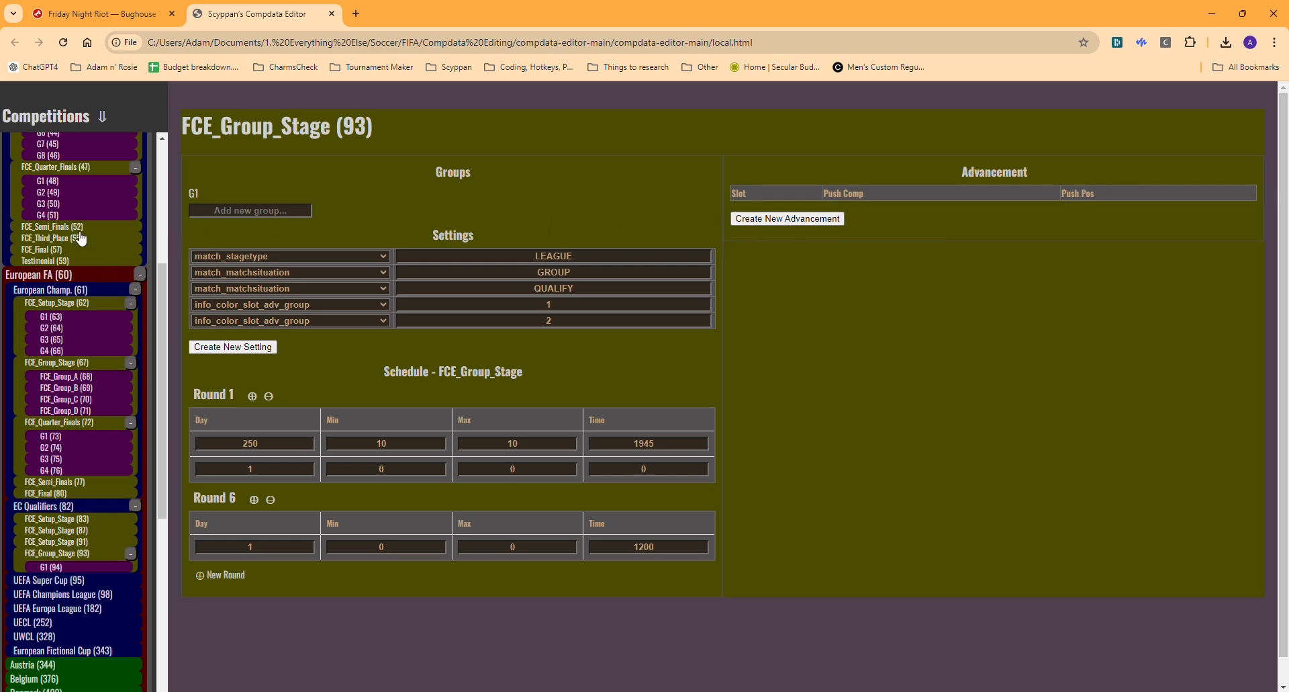
Open FCE_Group_A of the Men's World Cup and set its Number of Teams to 8.
{"action": "scroll", "coordinate": [86, 216], "scroll_direction": "up", "scroll_amount": 4}
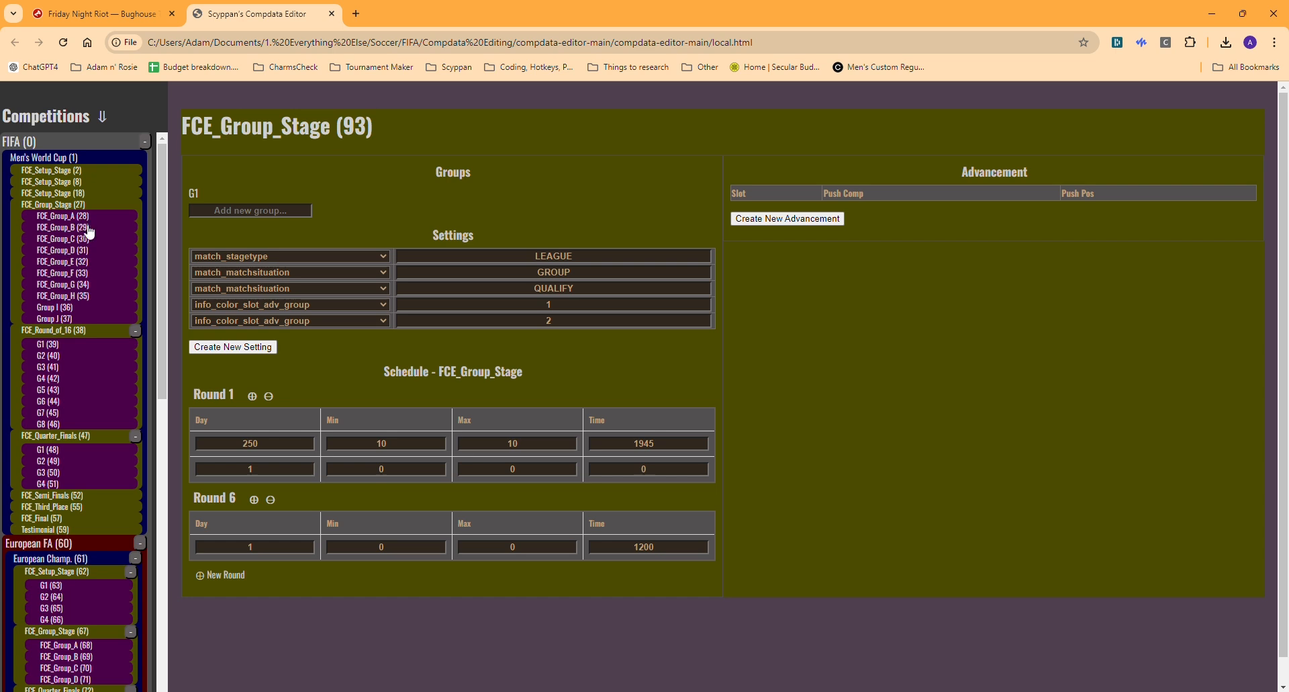
{"action": "left_click", "coordinate": [84, 216]}
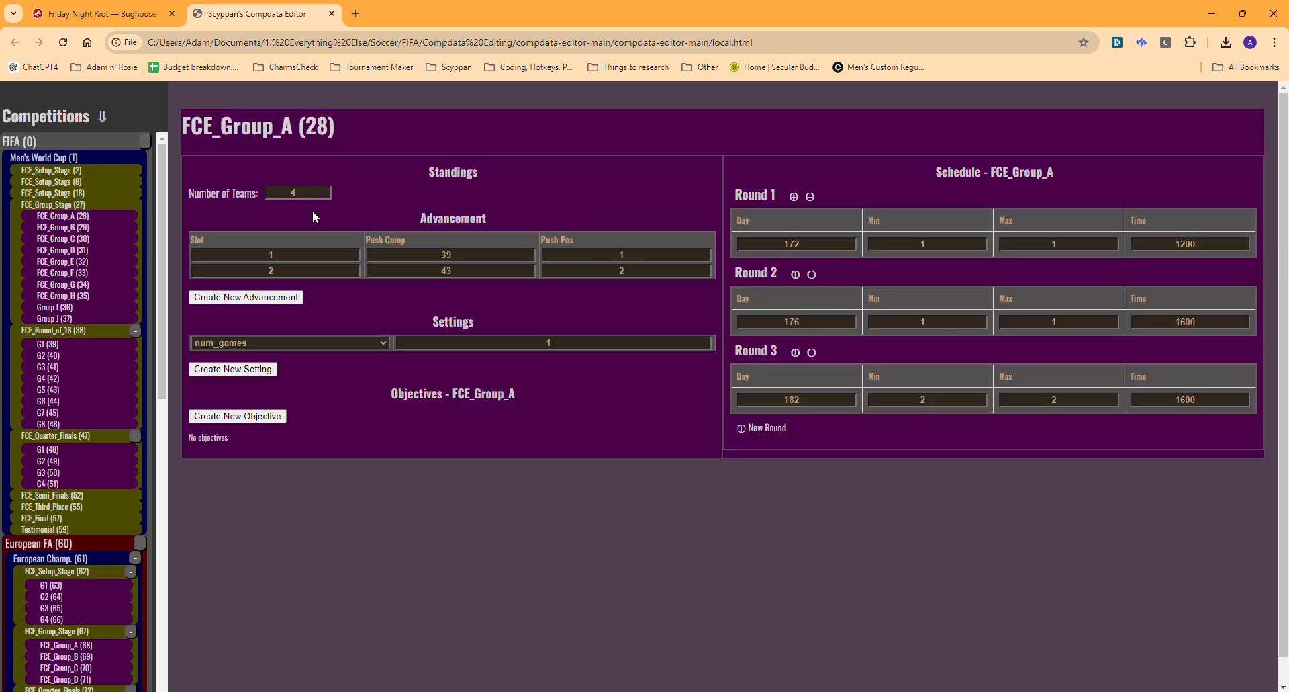
{"action": "left_click", "coordinate": [315, 192]}
{"action": "key", "text": "BackSpace"}
{"action": "type", "text": "7"}
Evaluate data['standings'] in the browser console and expand its first block of entries to examine the ids and positions.
{"action": "key", "text": "F12"}
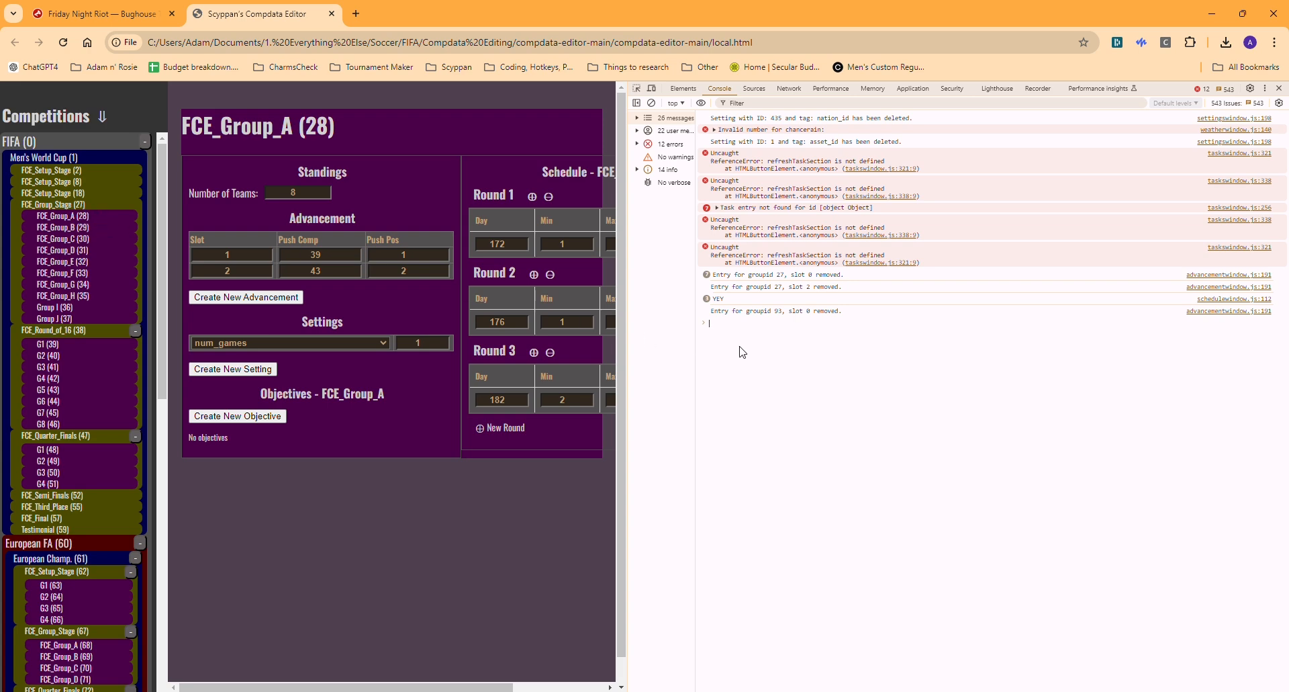
{"action": "key", "text": "Up"}
{"action": "key", "text": "Left"}
{"action": "key", "text": "Left"}
{"action": "key", "text": "ctrl+shift+Left"}
{"action": "type", "text": "standings"}
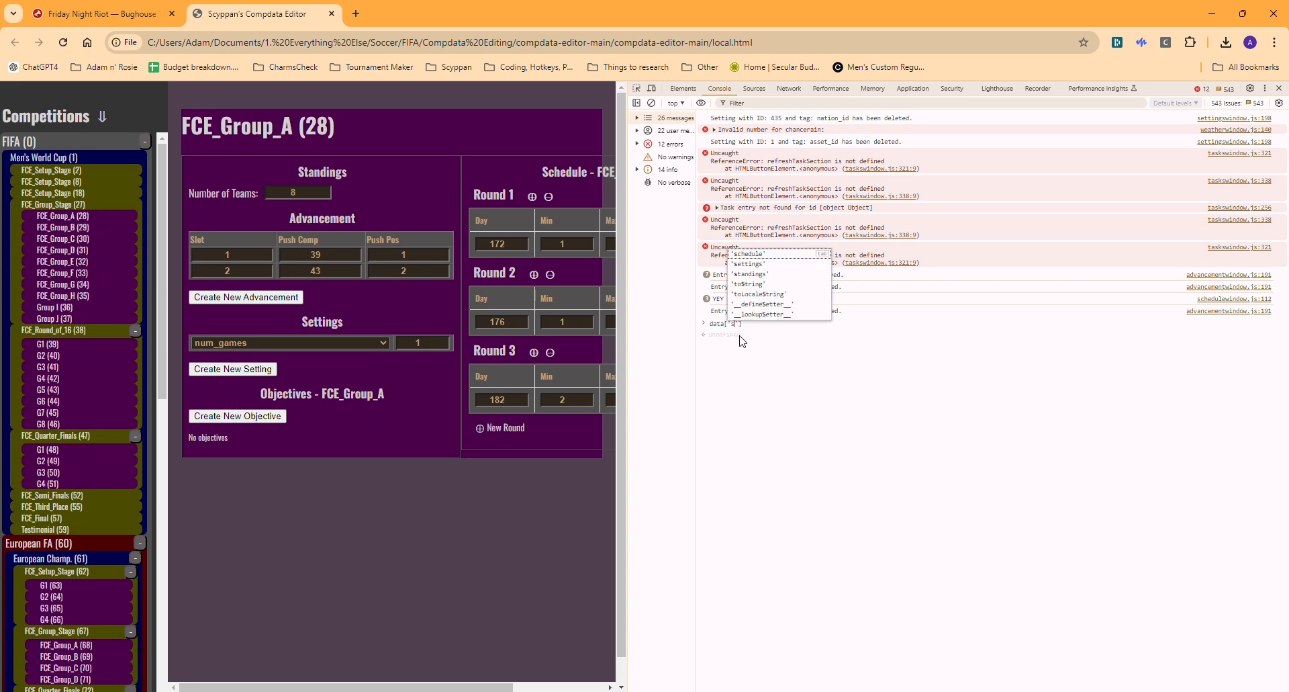
{"action": "key", "text": "Return"}
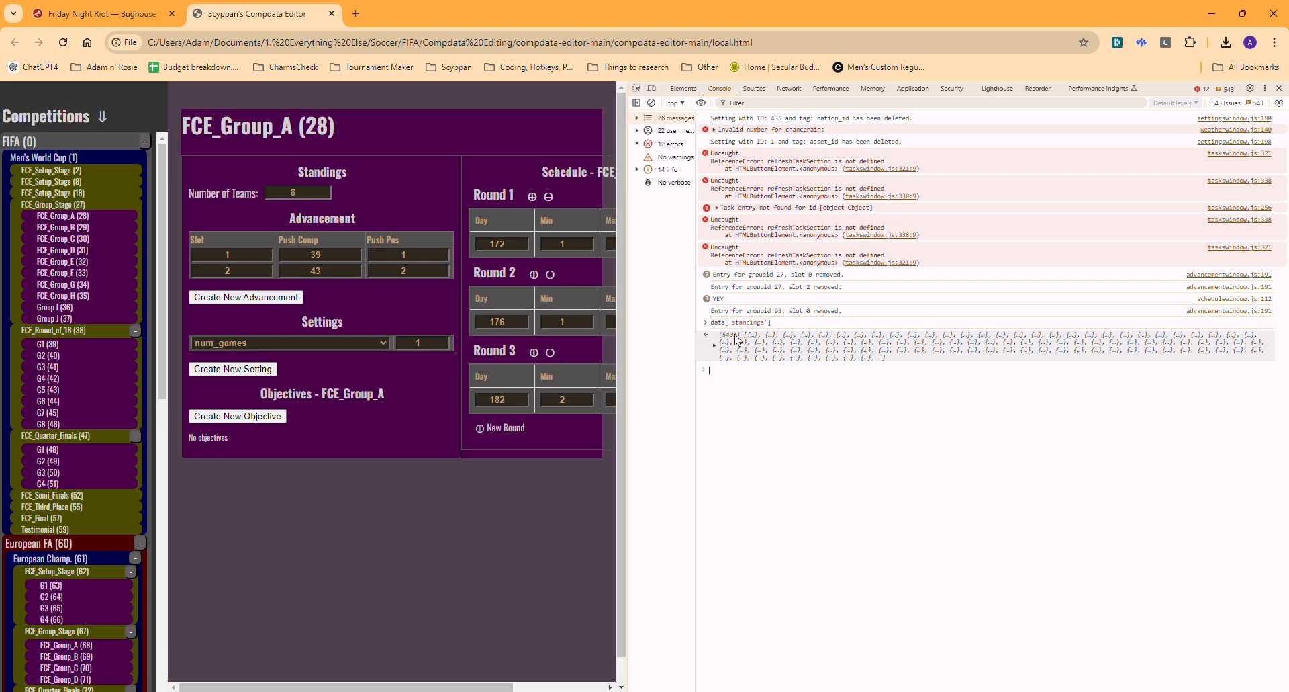
{"action": "left_click", "coordinate": [714, 344]}
{"action": "left_click", "coordinate": [722, 208]}
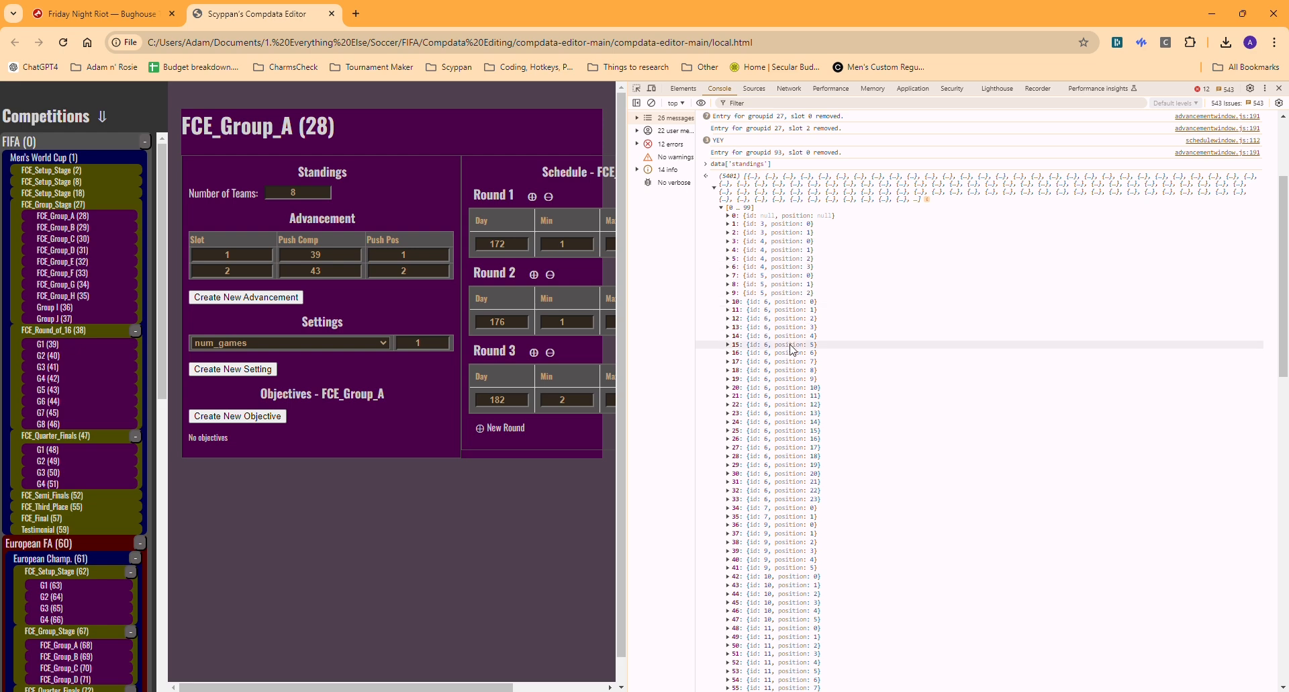
Expand entries 100–199 of the data['standings'] output and examine the positions listed for id 28.
{"action": "scroll", "coordinate": [789, 396], "scroll_direction": "down", "scroll_amount": 5}
{"action": "scroll", "coordinate": [789, 397], "scroll_direction": "down", "scroll_amount": 5}
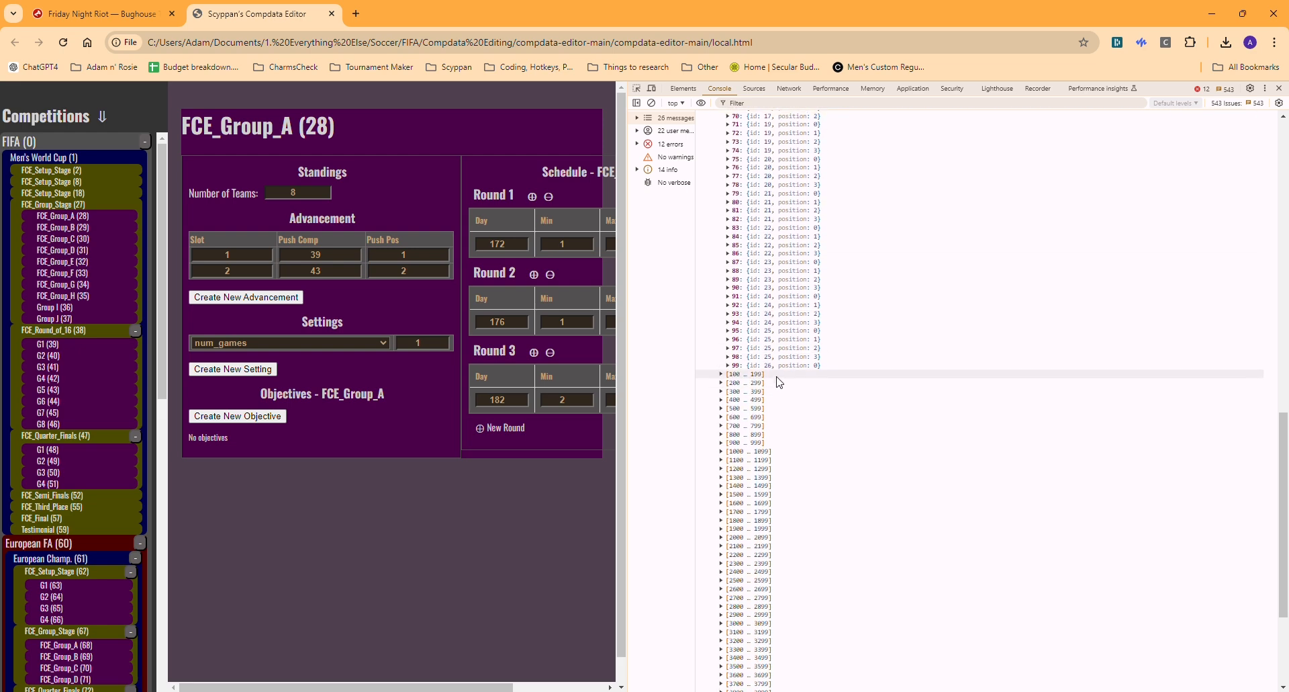
{"action": "left_click", "coordinate": [722, 374]}
{"action": "scroll", "coordinate": [770, 387], "scroll_direction": "down", "scroll_amount": 2}
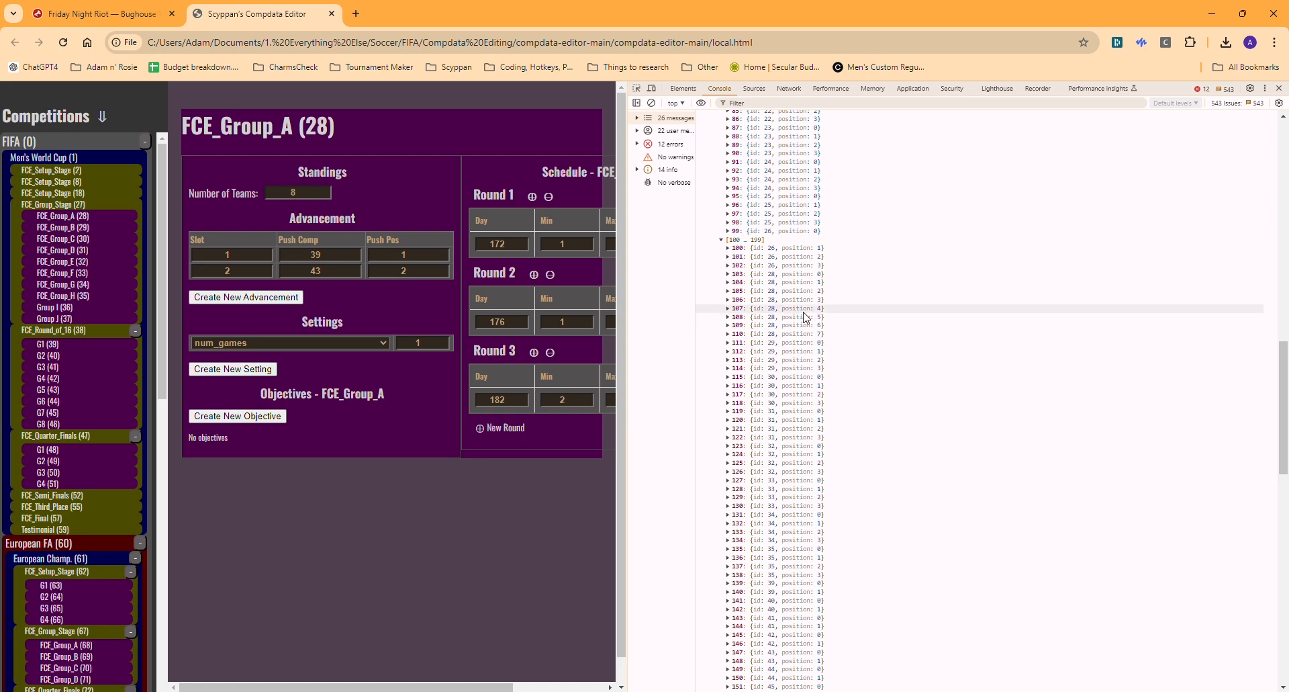
{"action": "left_click", "coordinate": [729, 275]}
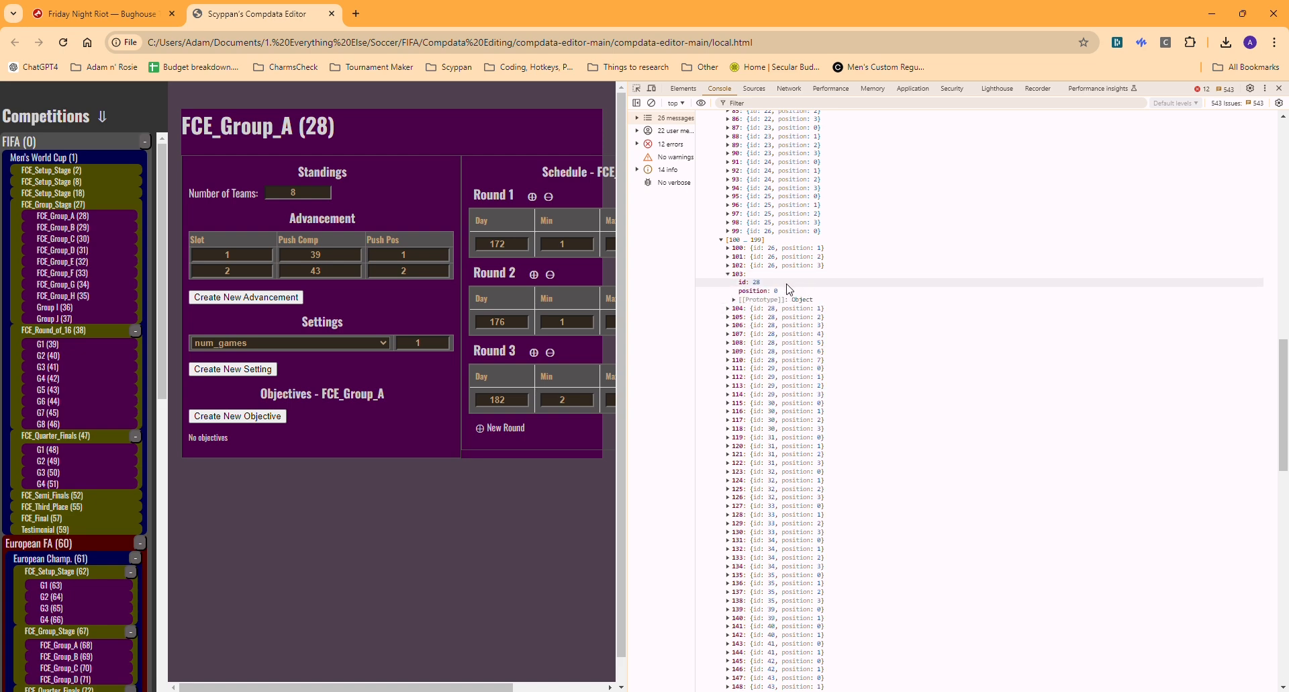
{"action": "left_click", "coordinate": [730, 274]}
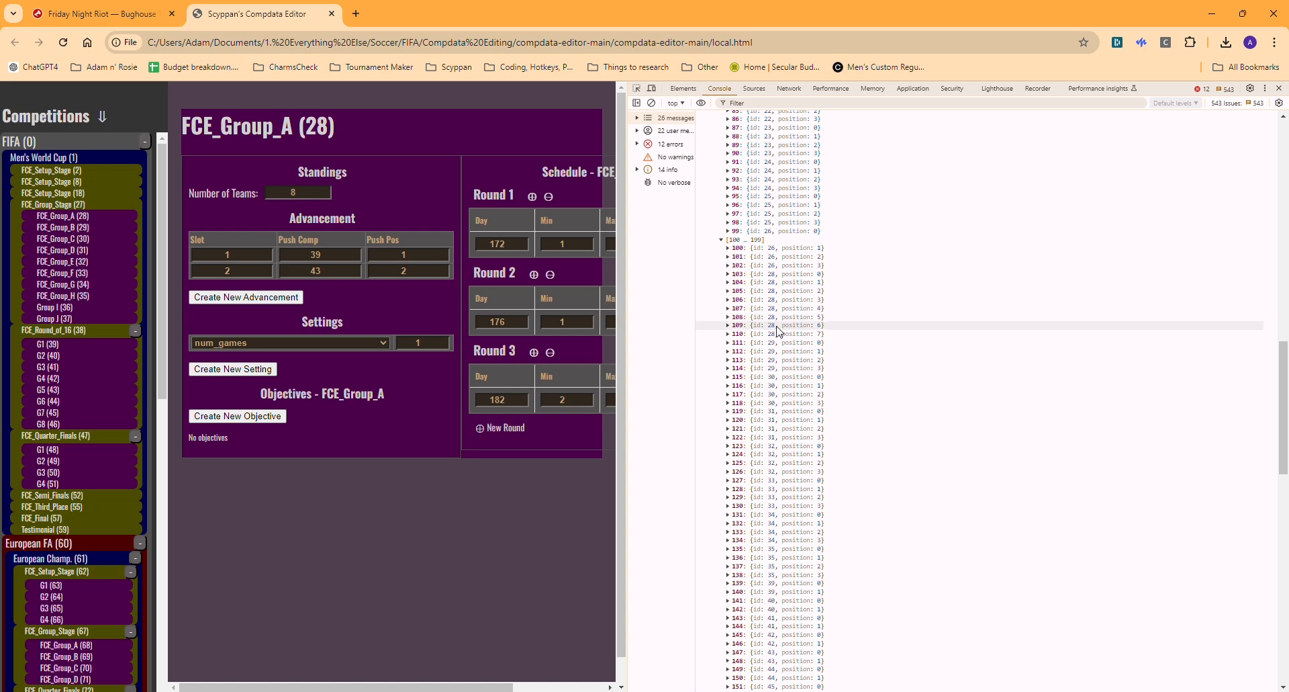
Set the Number of Teams of FCE_Group_A to 2.
{"action": "left_click", "coordinate": [288, 192]}
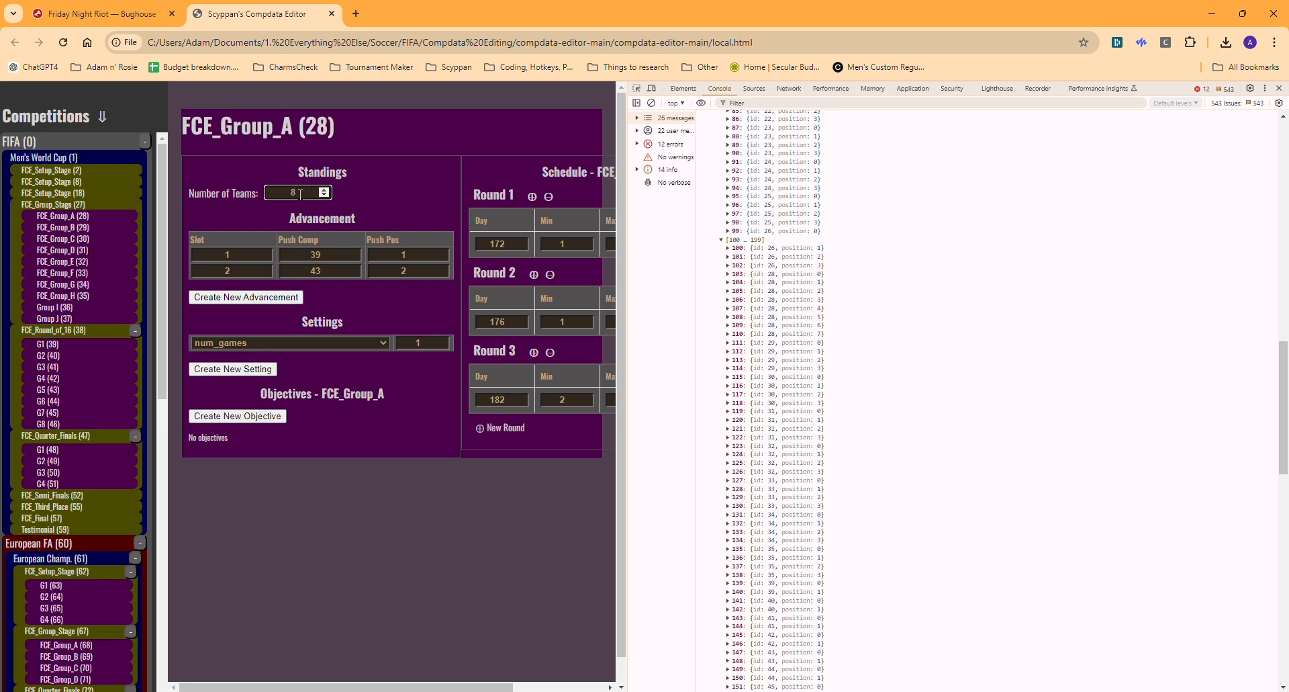
{"action": "type", "text": "2"}
{"action": "left_click", "coordinate": [380, 556]}
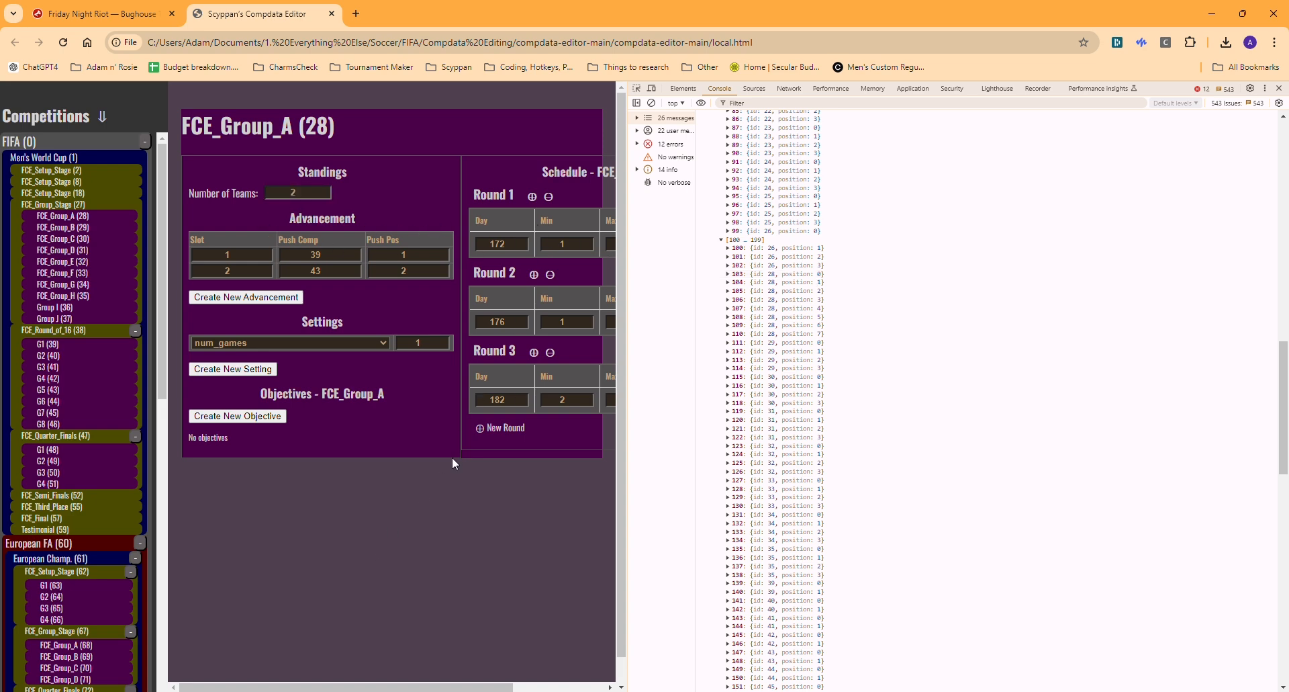
Collapse the earlier standings output, evaluate data['standings'] again in the console and expand the new result.
{"action": "left_click", "coordinate": [720, 240]}
{"action": "scroll", "coordinate": [714, 232], "scroll_direction": "up", "scroll_amount": 9}
{"action": "scroll", "coordinate": [725, 193], "scroll_direction": "up", "scroll_amount": 10}
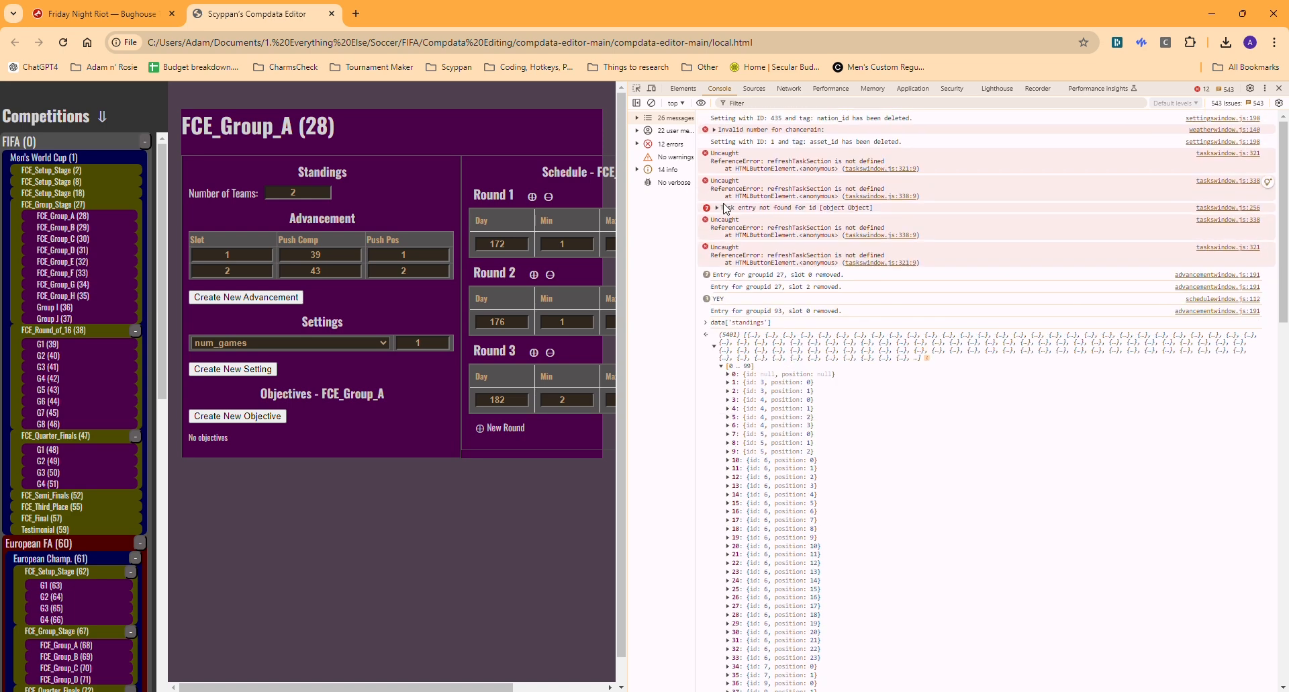
{"action": "left_click", "coordinate": [721, 207]}
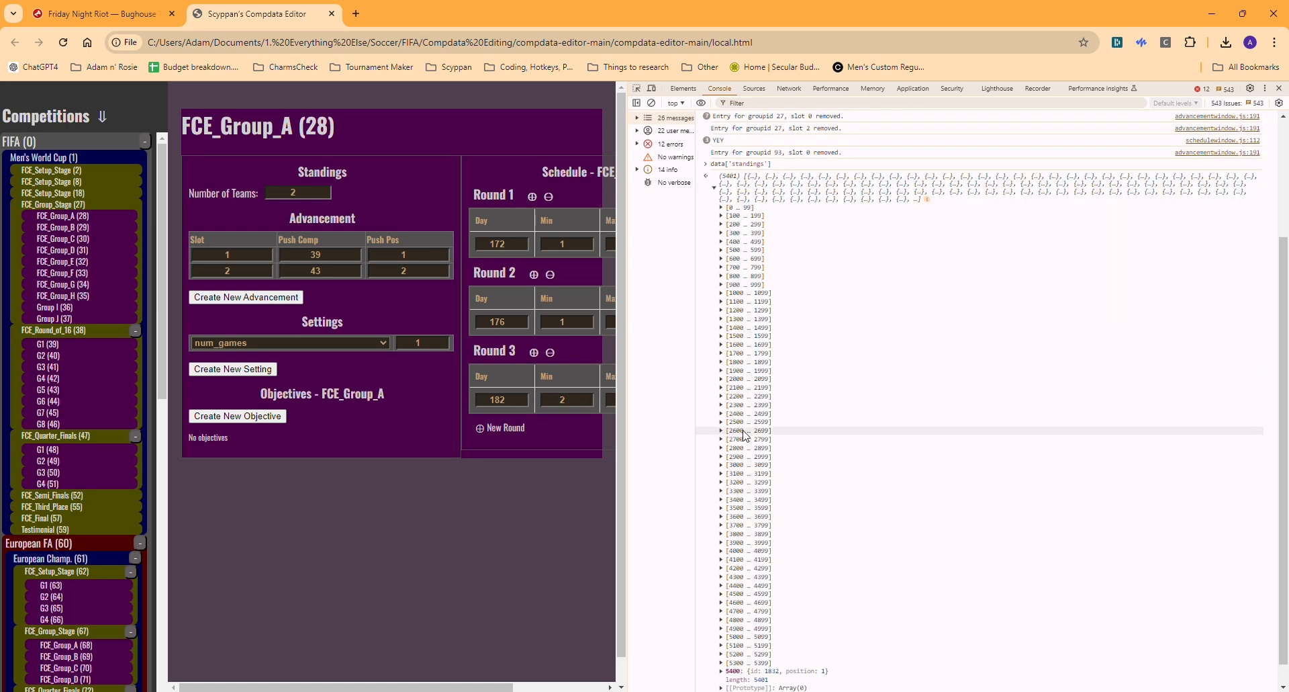
{"action": "left_click", "coordinate": [714, 187]}
{"action": "key", "text": "Up"}
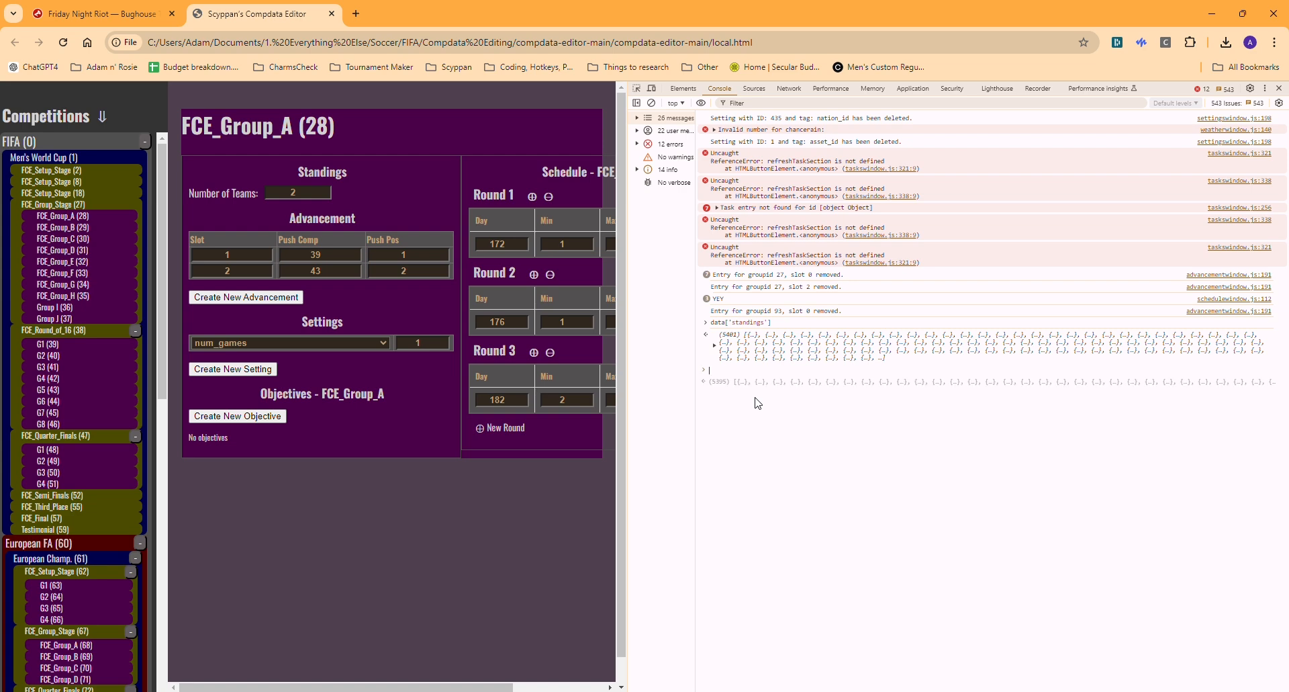
{"action": "key", "text": "Return"}
{"action": "left_click", "coordinate": [715, 393]}
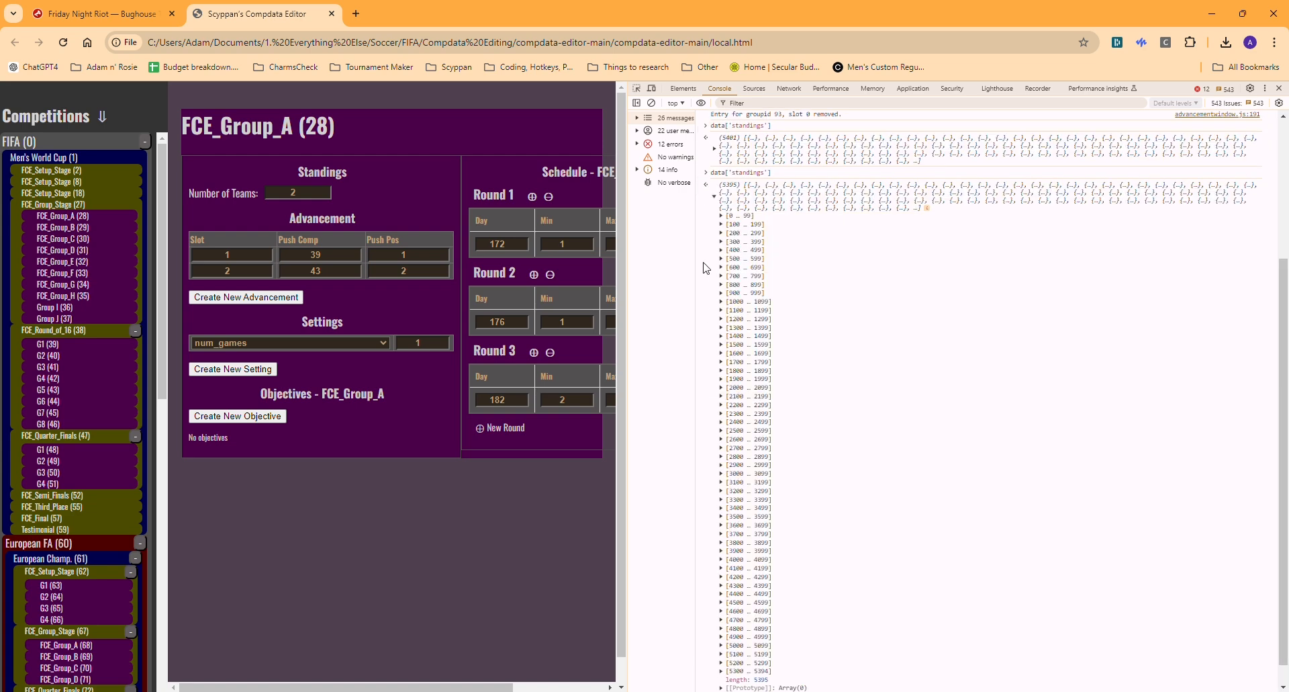
Examine the standings entries for id 28 in blocks 0–99 and 100–199 of the new output, and close the developer tools.
{"action": "left_click", "coordinate": [722, 216]}
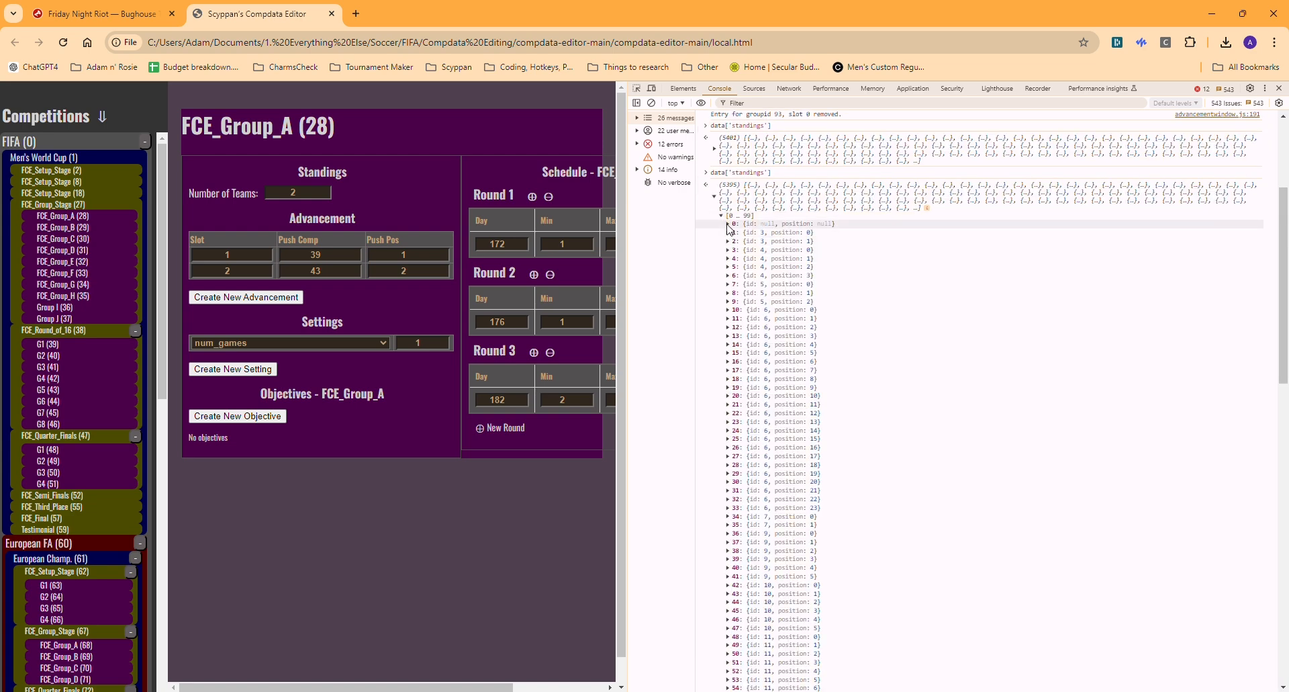
{"action": "scroll", "coordinate": [741, 363], "scroll_direction": "down", "scroll_amount": 5}
{"action": "scroll", "coordinate": [741, 363], "scroll_direction": "down", "scroll_amount": 5}
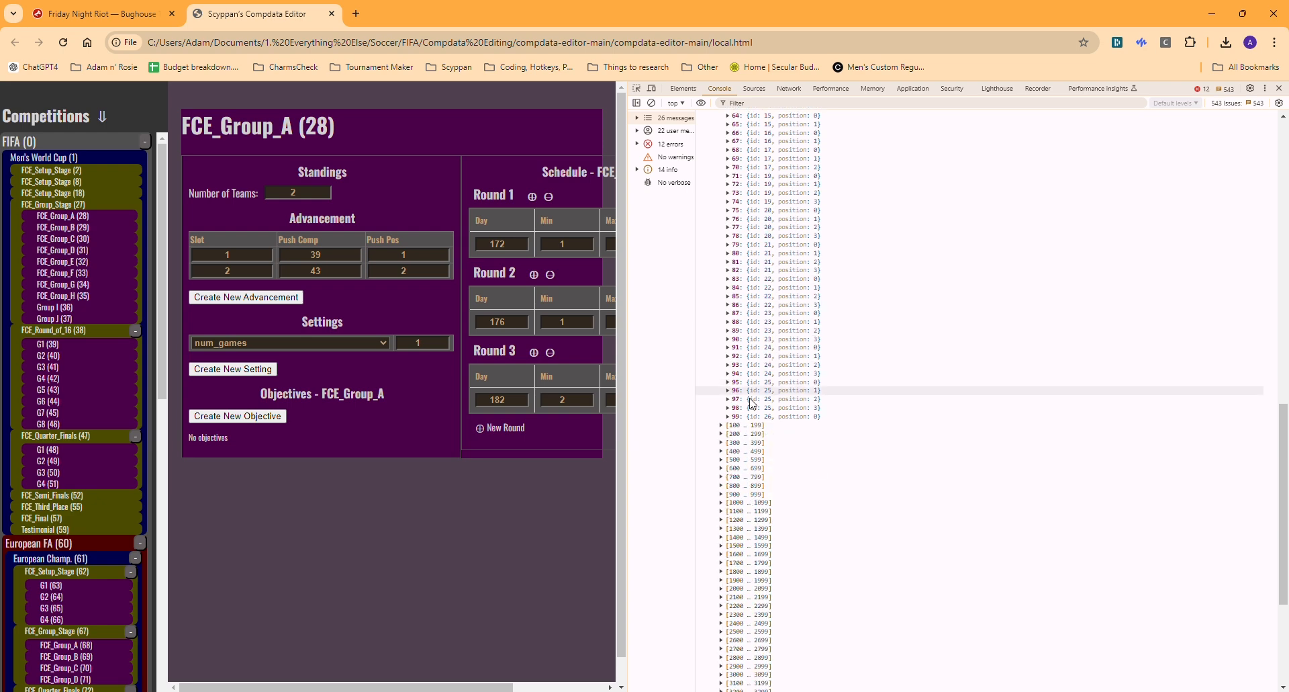
{"action": "left_click", "coordinate": [723, 378]}
{"action": "scroll", "coordinate": [747, 393], "scroll_direction": "down", "scroll_amount": 3}
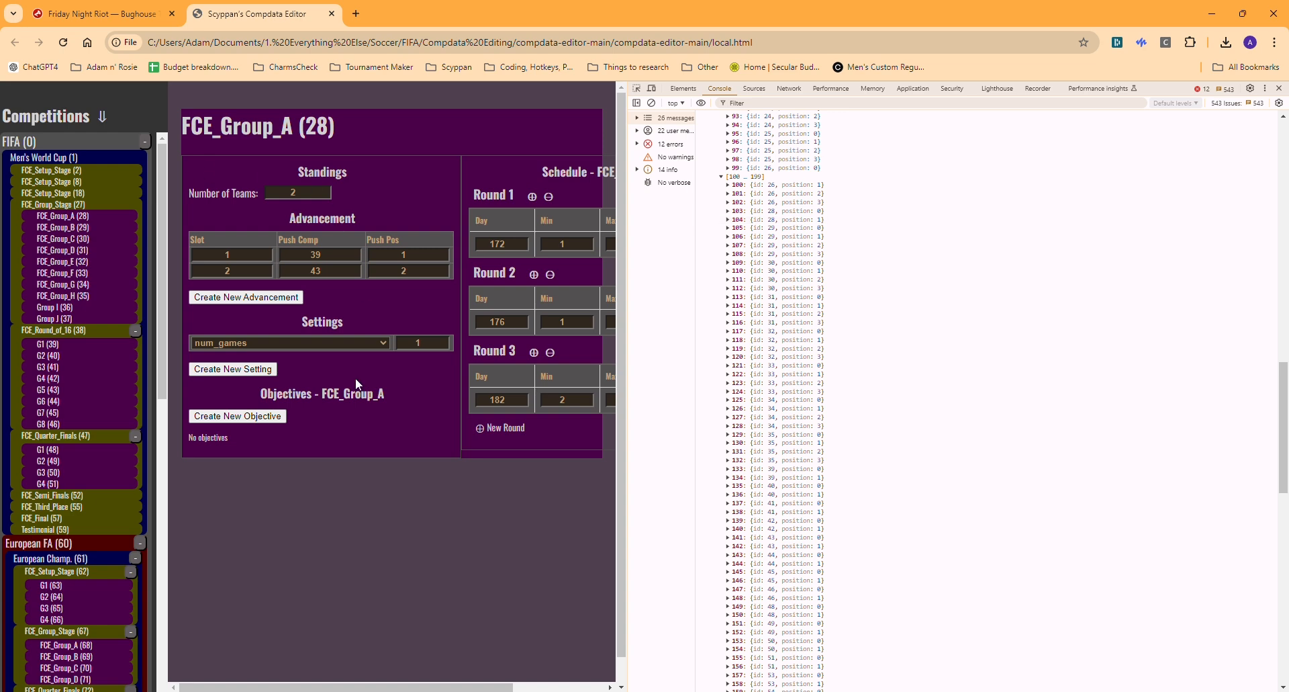
{"action": "left_click", "coordinate": [1279, 88]}
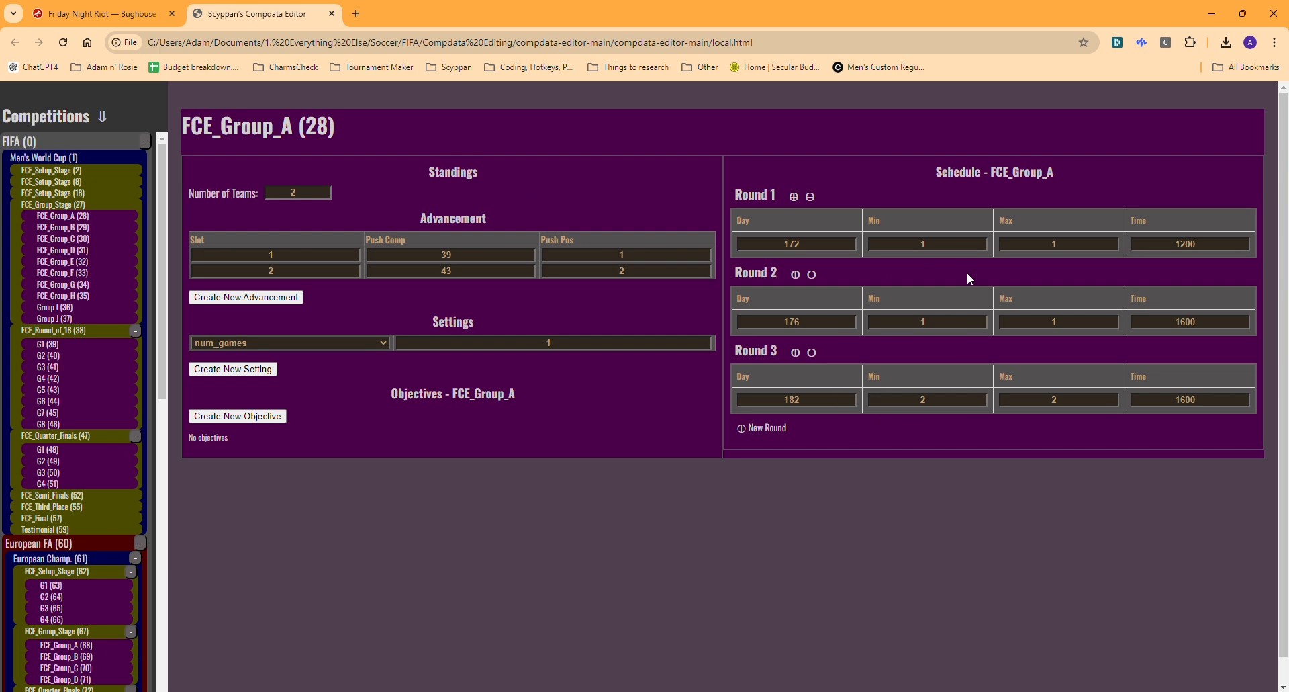
Add two new schedule rounds to FCE_Group_A and a second schedule entry to Round 4.
{"action": "left_click", "coordinate": [769, 429]}
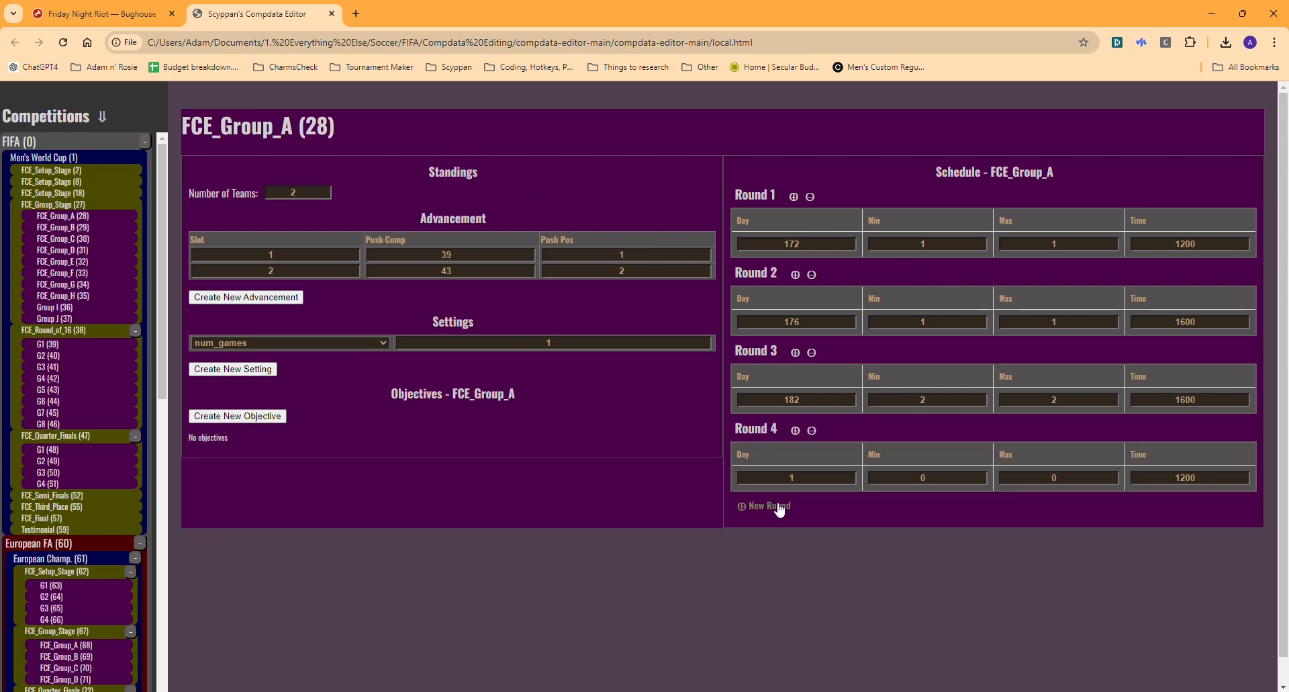
{"action": "left_click", "coordinate": [772, 506]}
{"action": "left_click", "coordinate": [795, 430]}
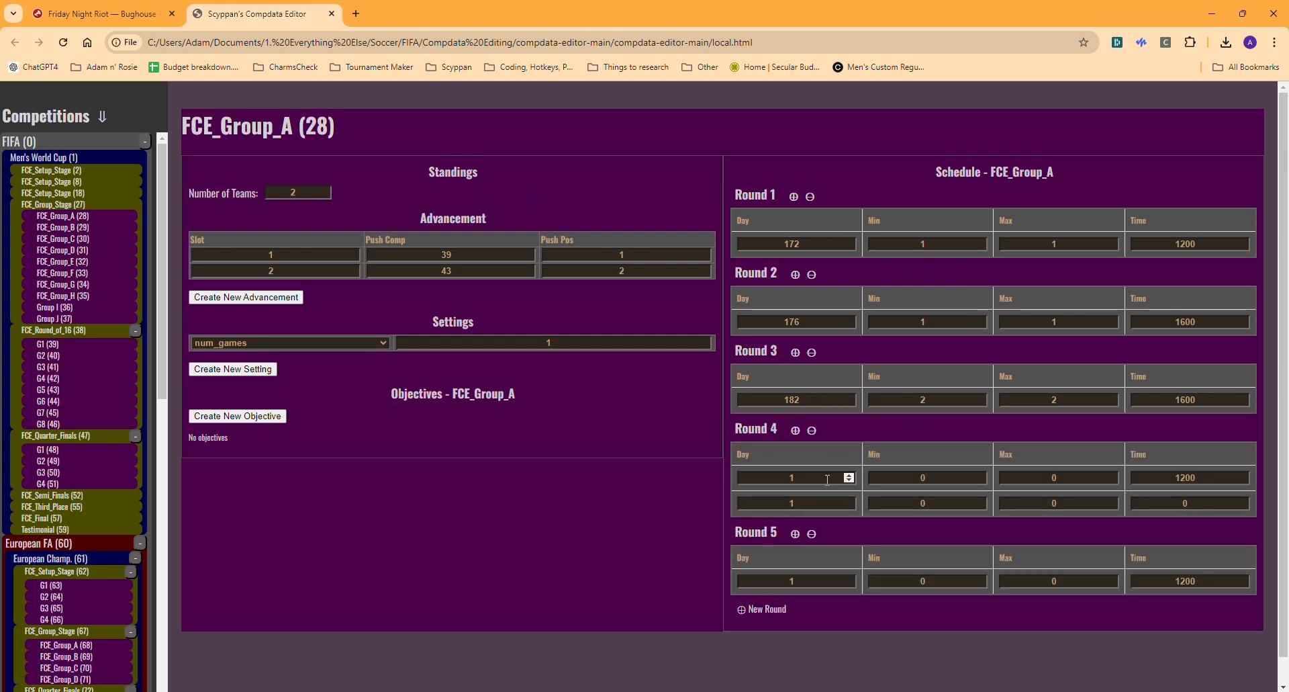
Delete both Round 4 entries by emptying their Day values, and reload FCE_Group_A by way of FCE_Group_B.
{"action": "double_click", "coordinate": [738, 478]}
{"action": "left_click", "coordinate": [796, 466]}
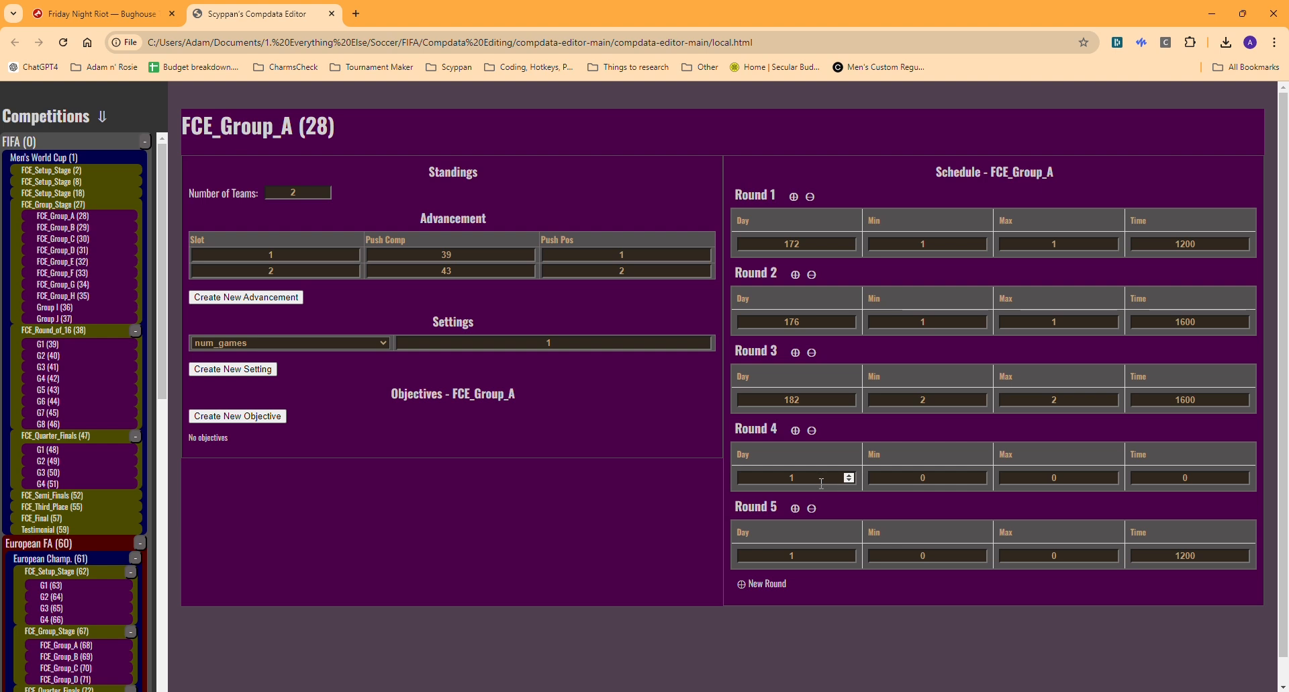
{"action": "left_click_drag", "start_coordinate": [821, 480], "coordinate": [731, 481]}
{"action": "key", "text": "BackSpace"}
{"action": "left_click", "coordinate": [880, 664]}
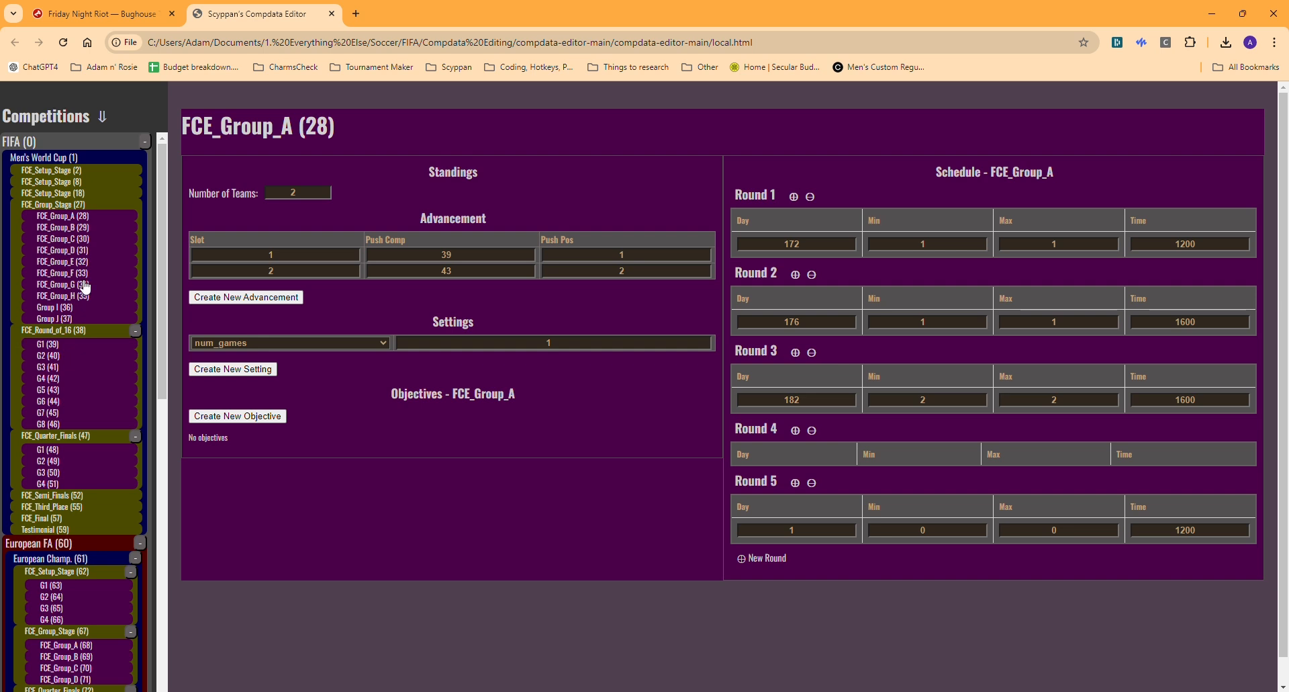
{"action": "left_click", "coordinate": [67, 228]}
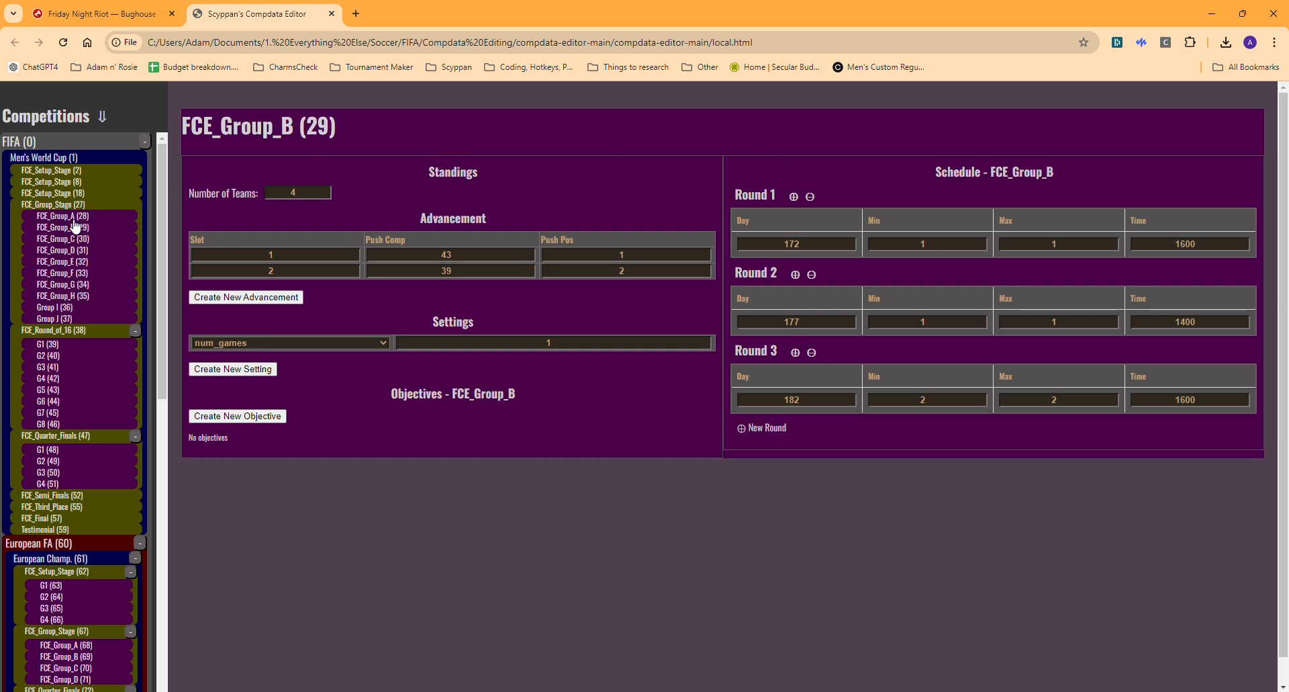
{"action": "left_click", "coordinate": [69, 216]}
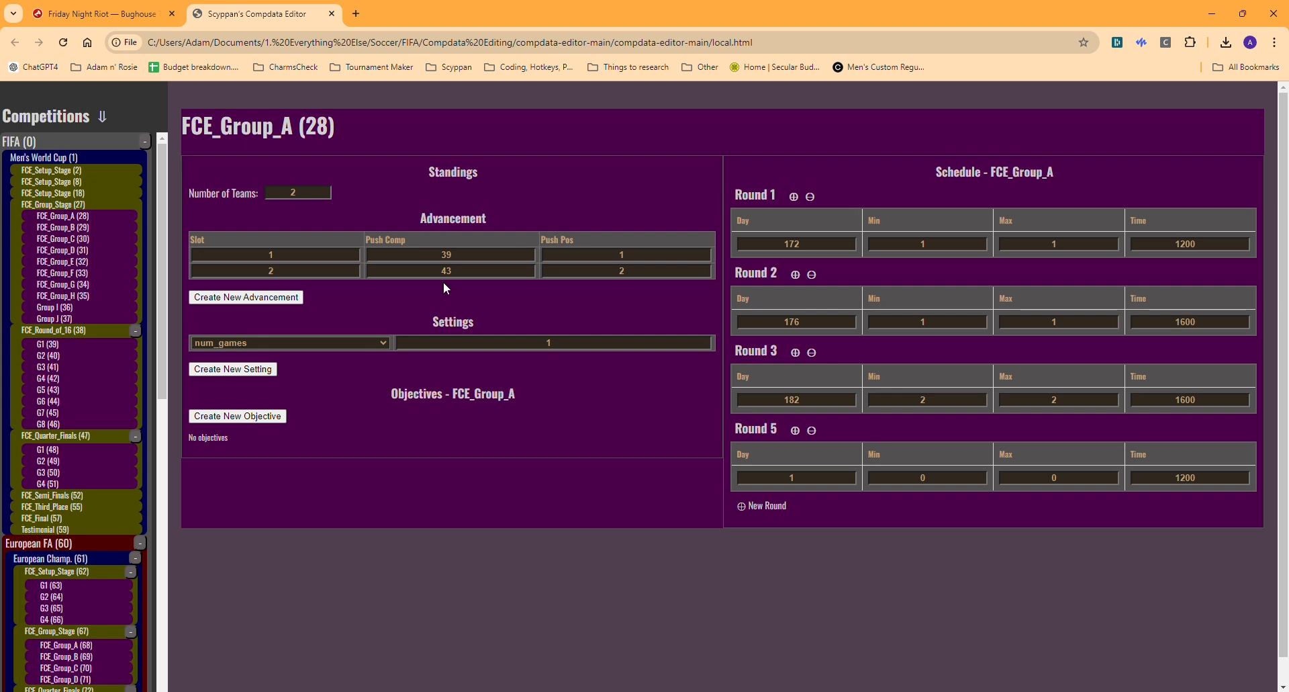
Open group G1 (171) in the FCE_Quarter_Finals stage of the UEFA Champions League.
{"action": "double_click", "coordinate": [515, 343]}
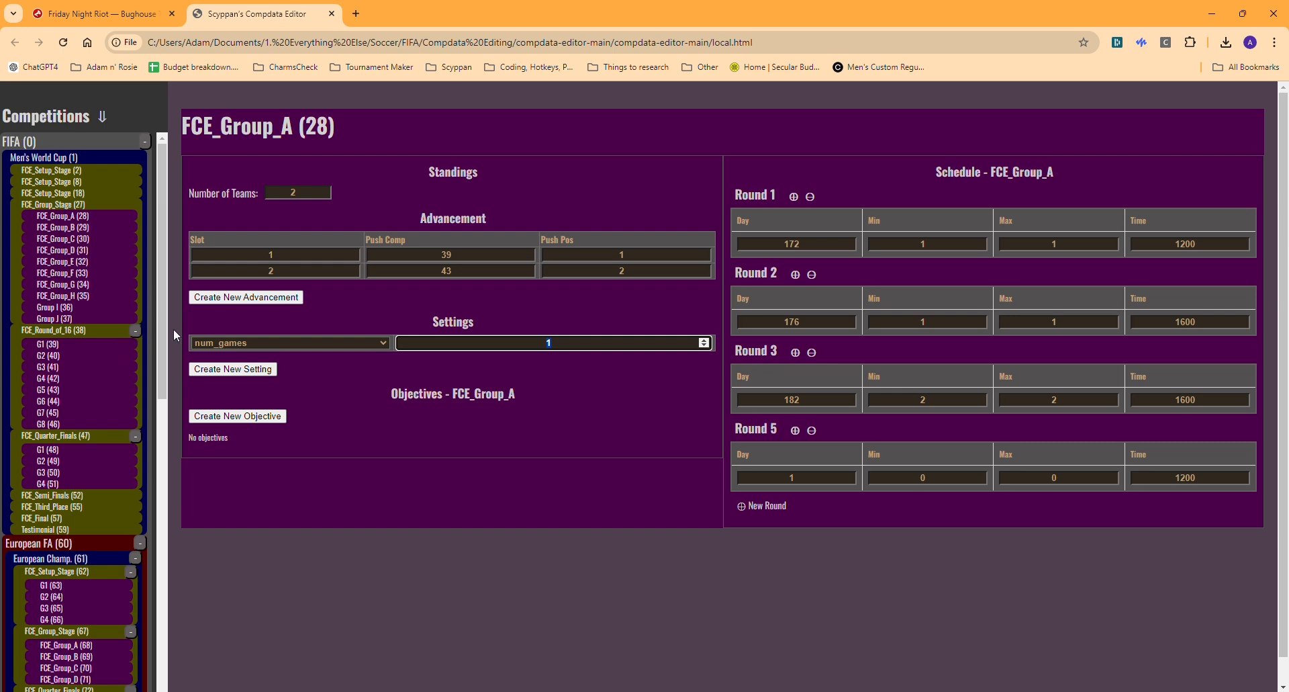
{"action": "left_click_drag", "start_coordinate": [159, 337], "coordinate": [167, 514]}
{"action": "left_click", "coordinate": [96, 479]}
{"action": "scroll", "coordinate": [84, 527], "scroll_direction": "down", "scroll_amount": 2}
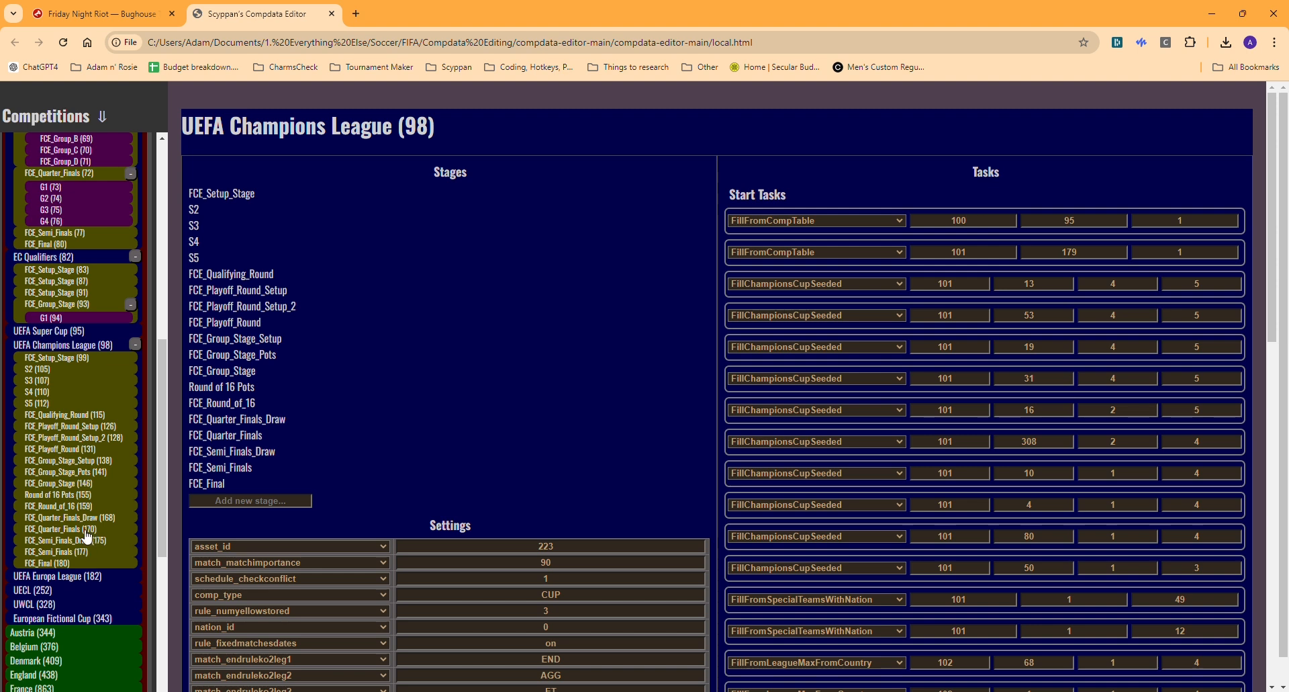
{"action": "left_click", "coordinate": [66, 507]}
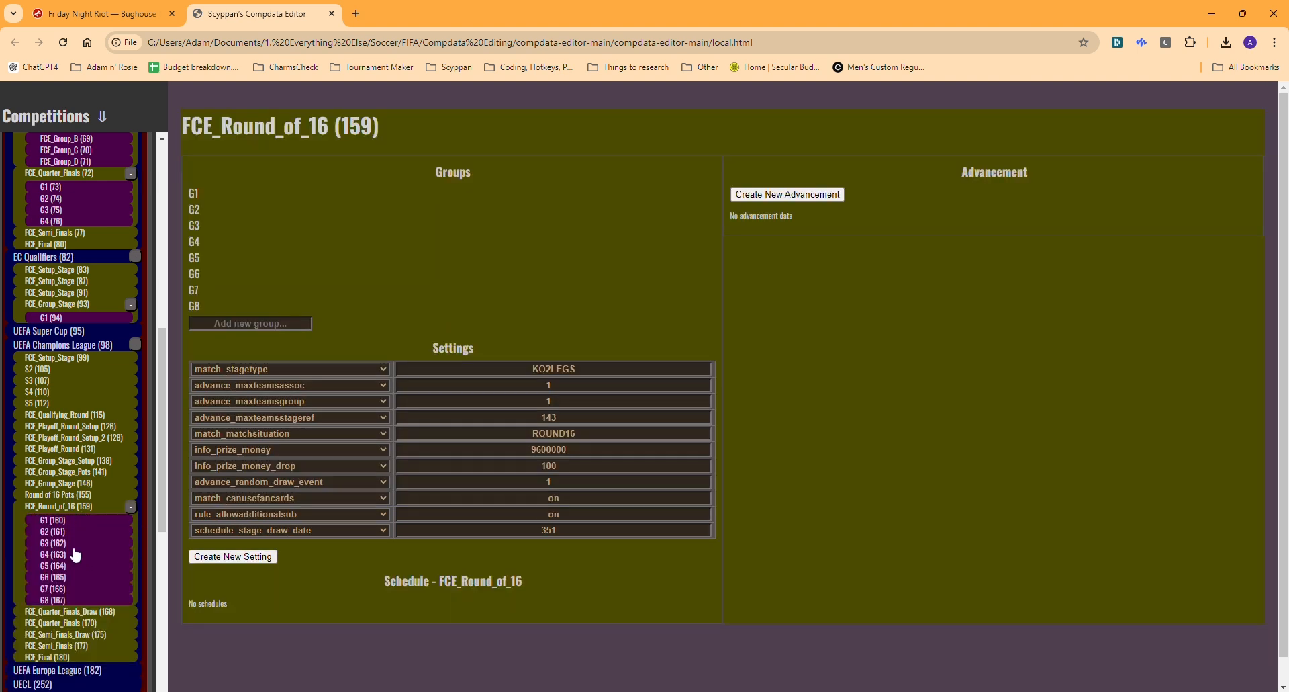
{"action": "left_click", "coordinate": [80, 622]}
{"action": "left_click", "coordinate": [84, 638]}
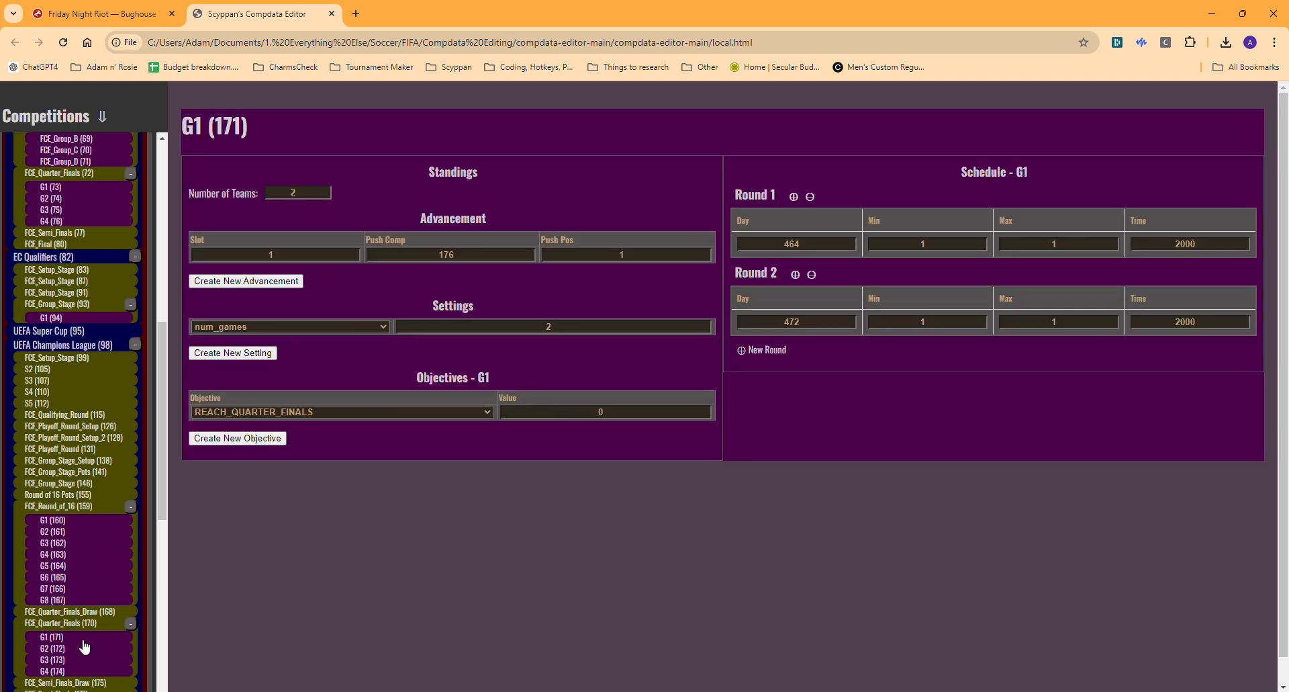
Delete the REACH_QUARTER_FINALS objective of G1 by emptying its Value, reload the group and create a new objective.
{"action": "left_click", "coordinate": [383, 411]}
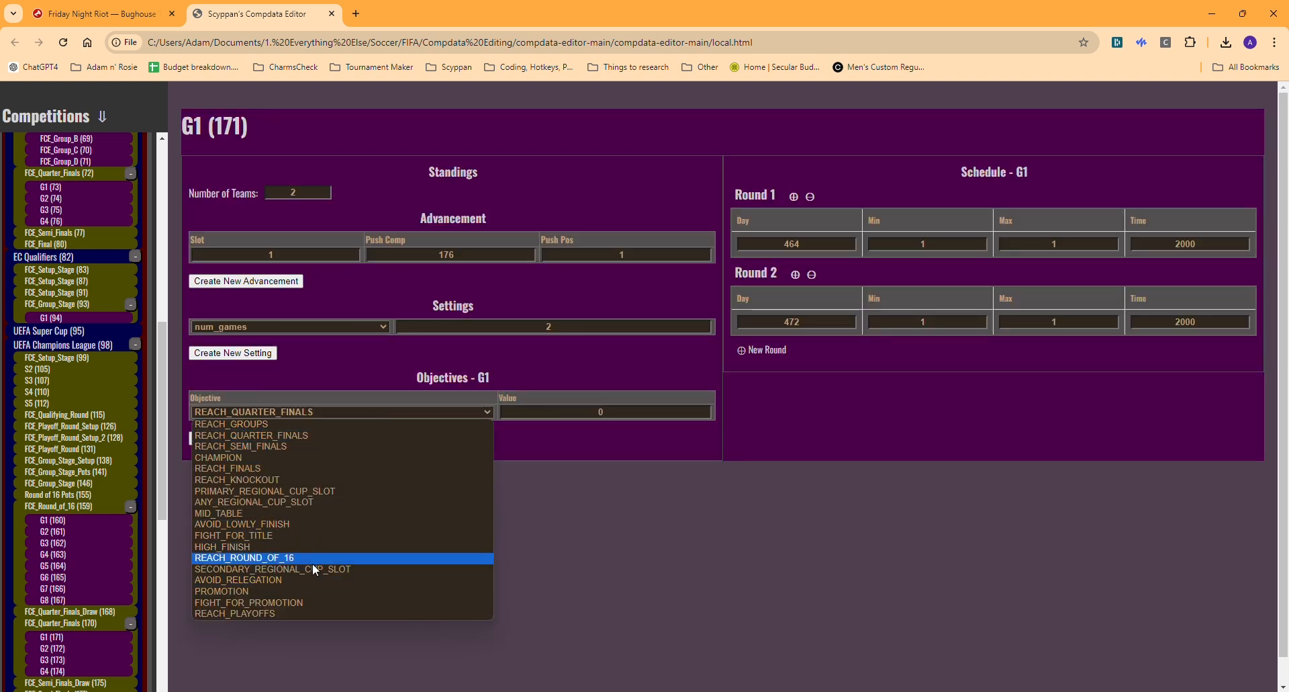
{"action": "left_click", "coordinate": [628, 387]}
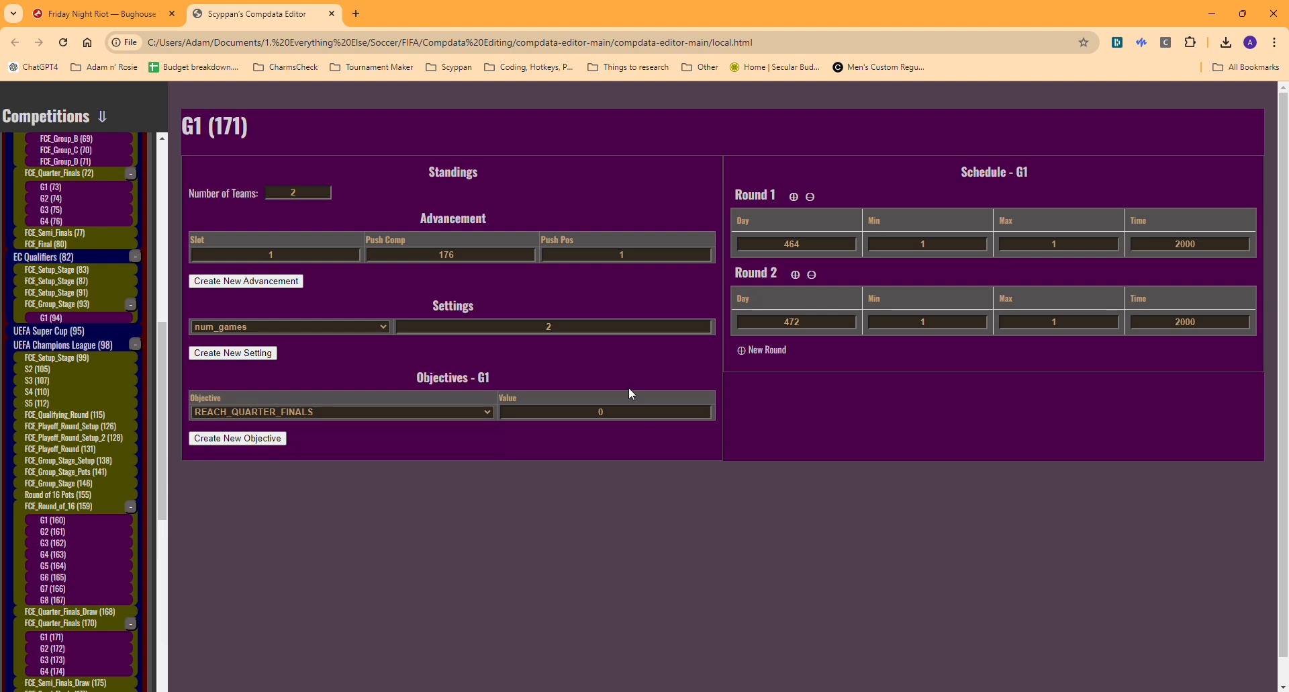
{"action": "left_click", "coordinate": [531, 412]}
{"action": "key", "text": "BackSpace"}
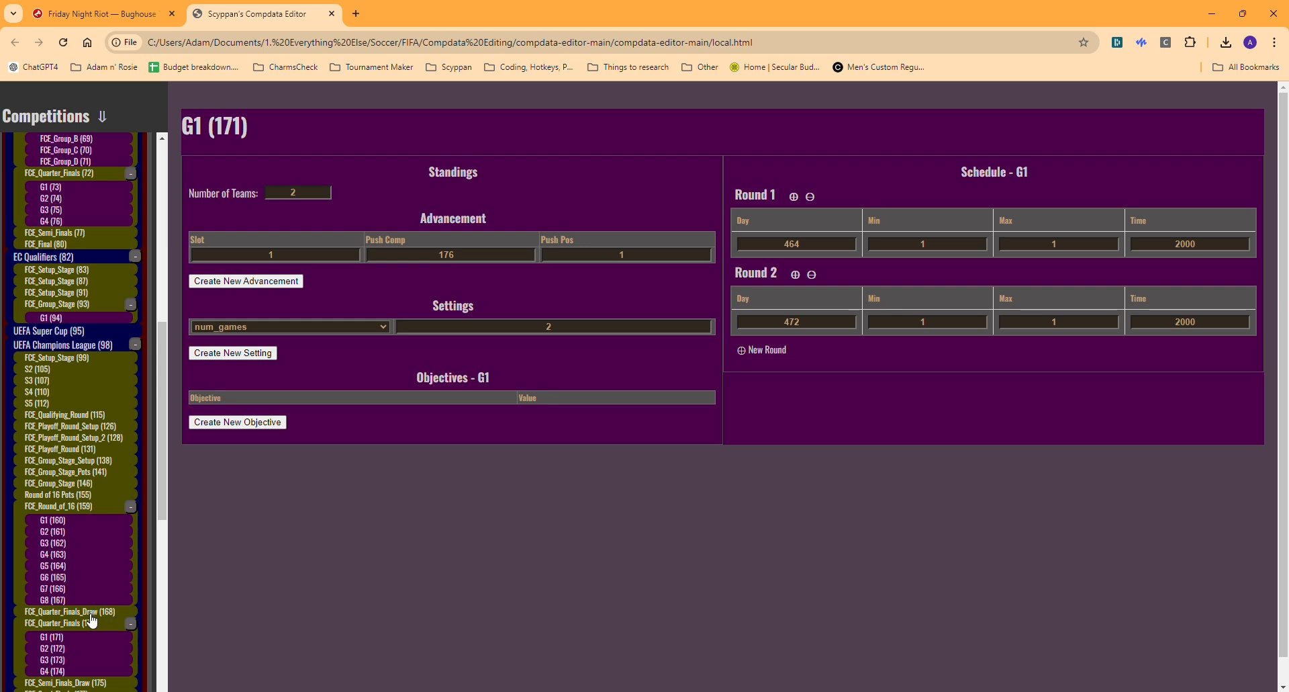
{"action": "left_click", "coordinate": [52, 648]}
{"action": "left_click", "coordinate": [52, 637]}
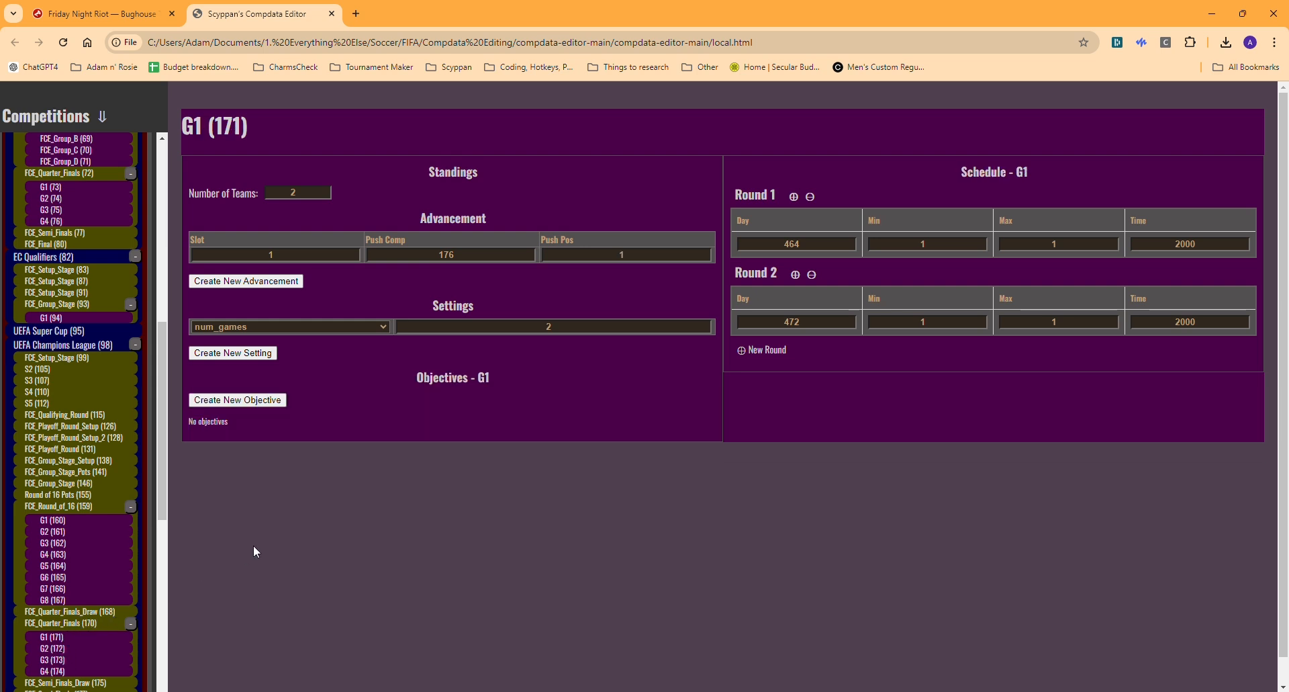
{"action": "left_click", "coordinate": [218, 401]}
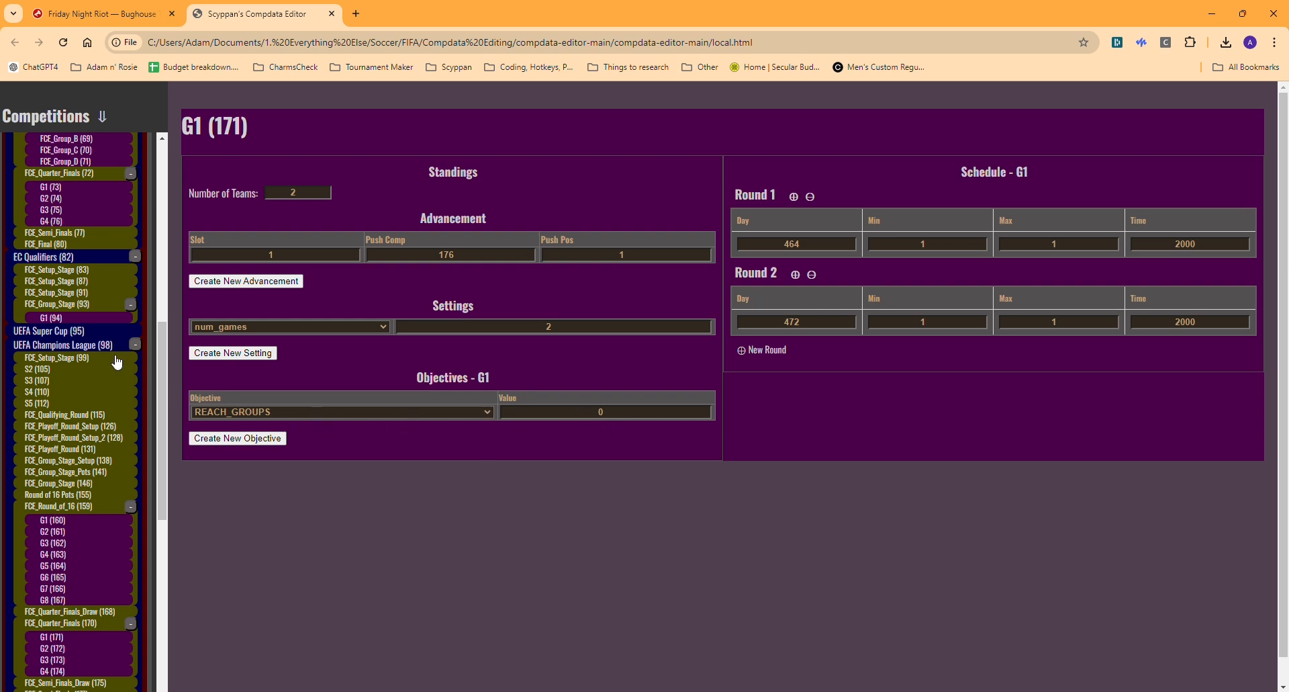
Open competition C90001 under Pitcairn and its group G1 (1504) to compare what their pages show.
{"action": "left_click_drag", "start_coordinate": [166, 325], "coordinate": [159, 553]}
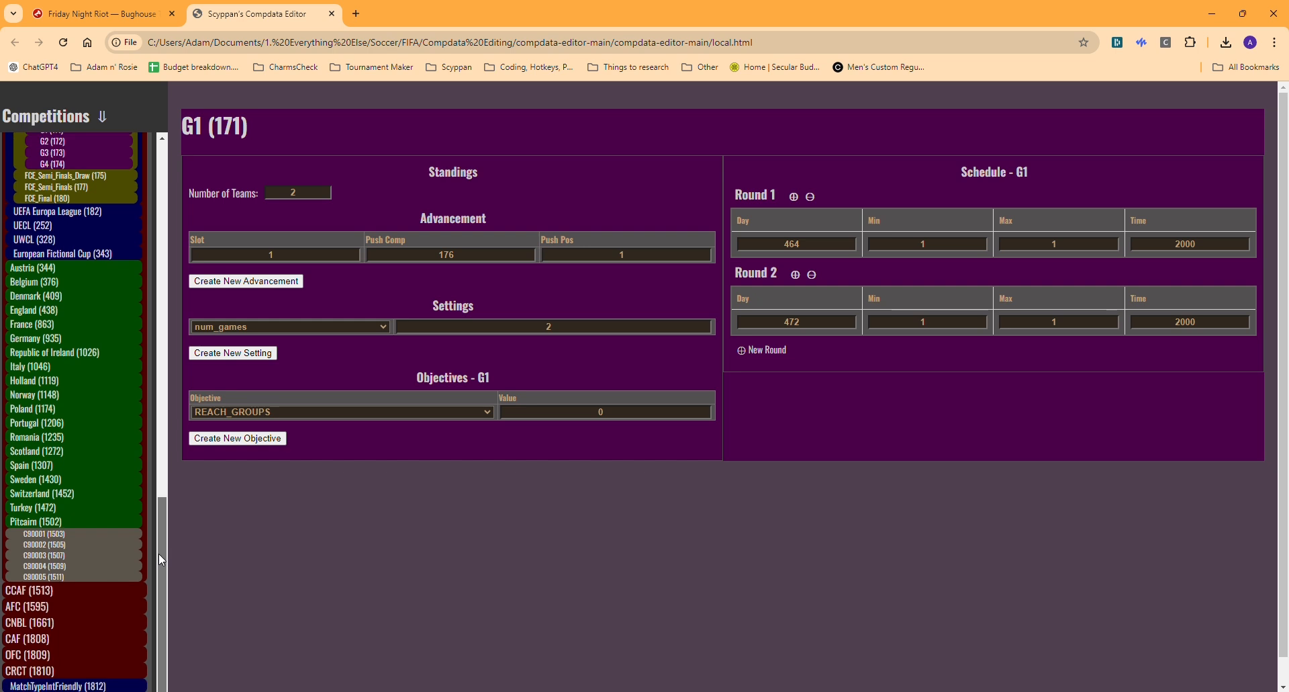
{"action": "left_click", "coordinate": [51, 535]}
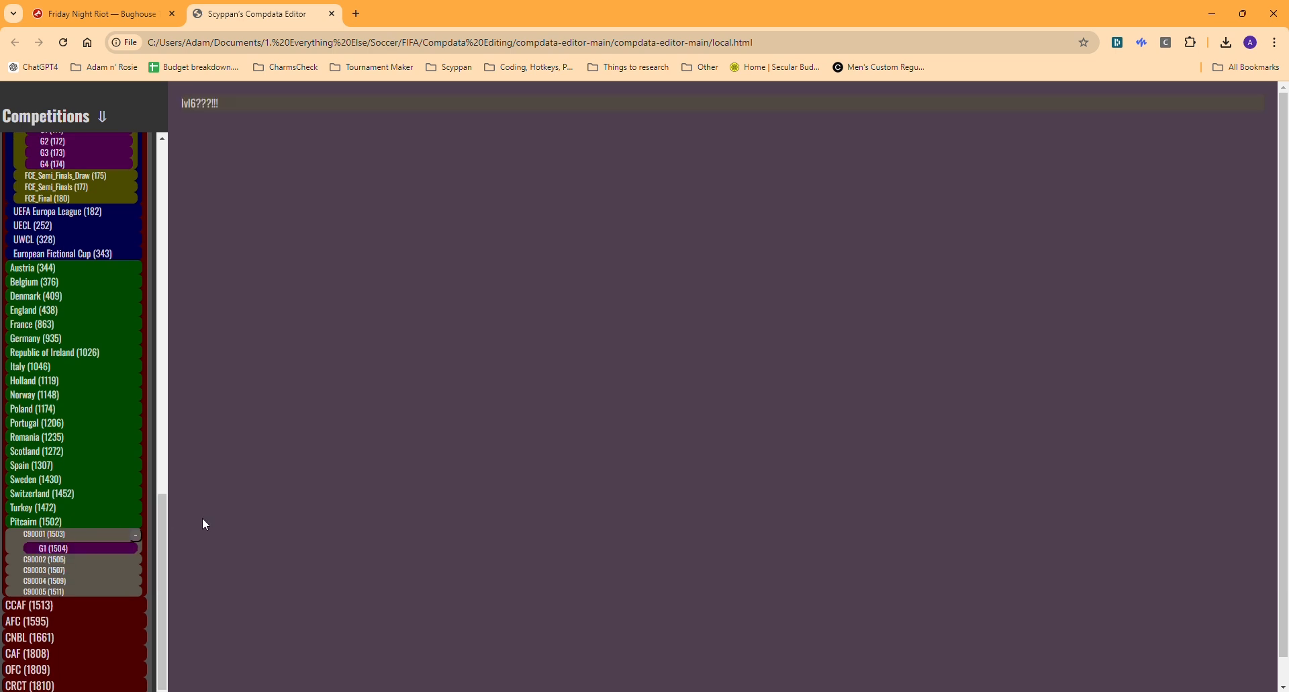
{"action": "left_click", "coordinate": [57, 555]}
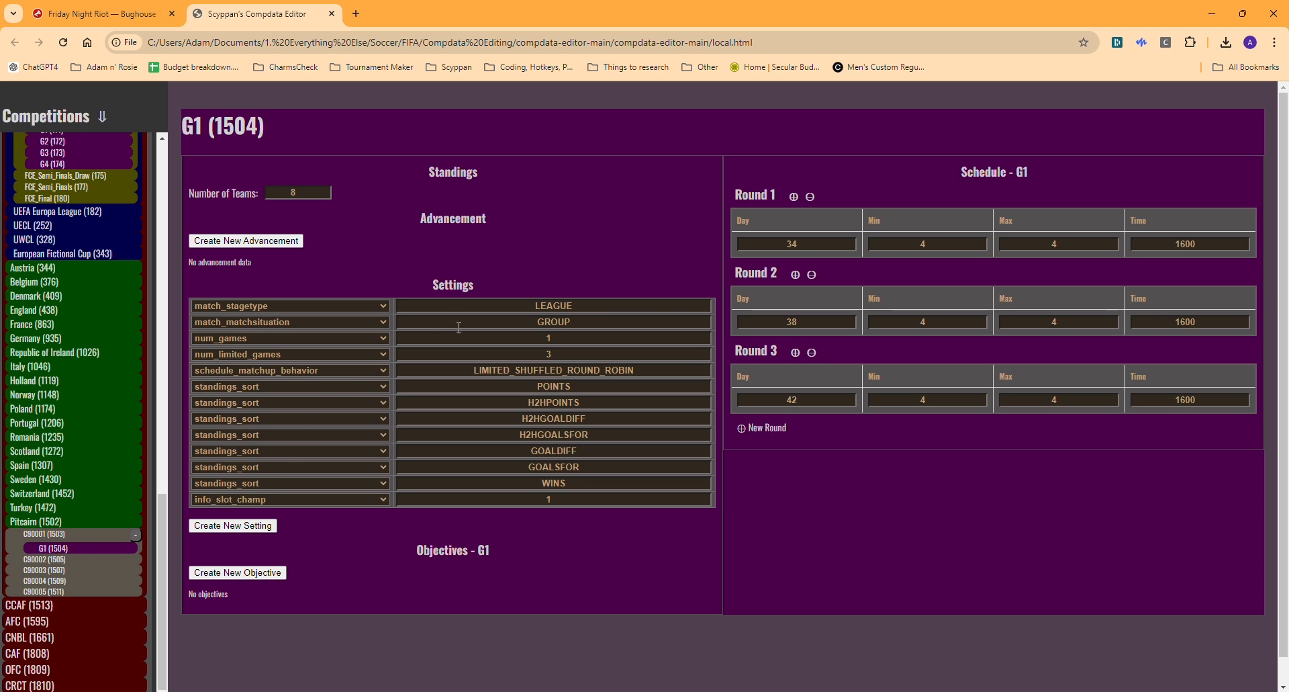
{"action": "left_click", "coordinate": [62, 535]}
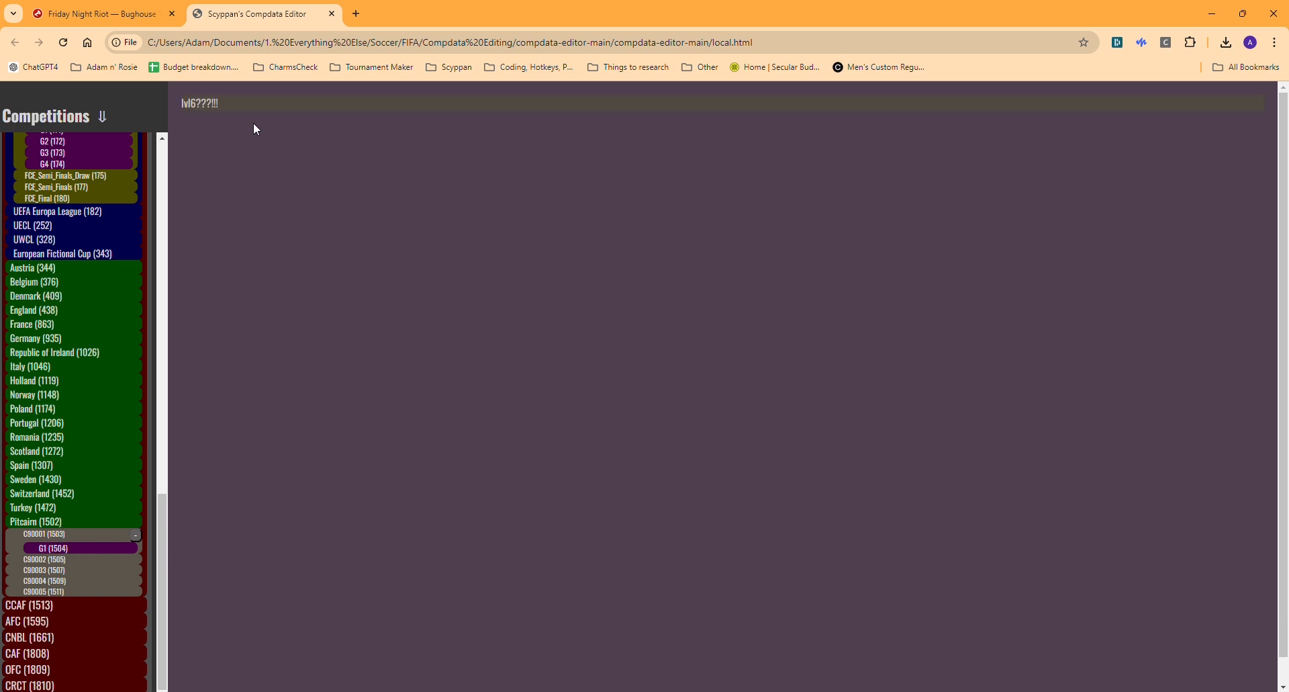
{"action": "left_click", "coordinate": [261, 204]}
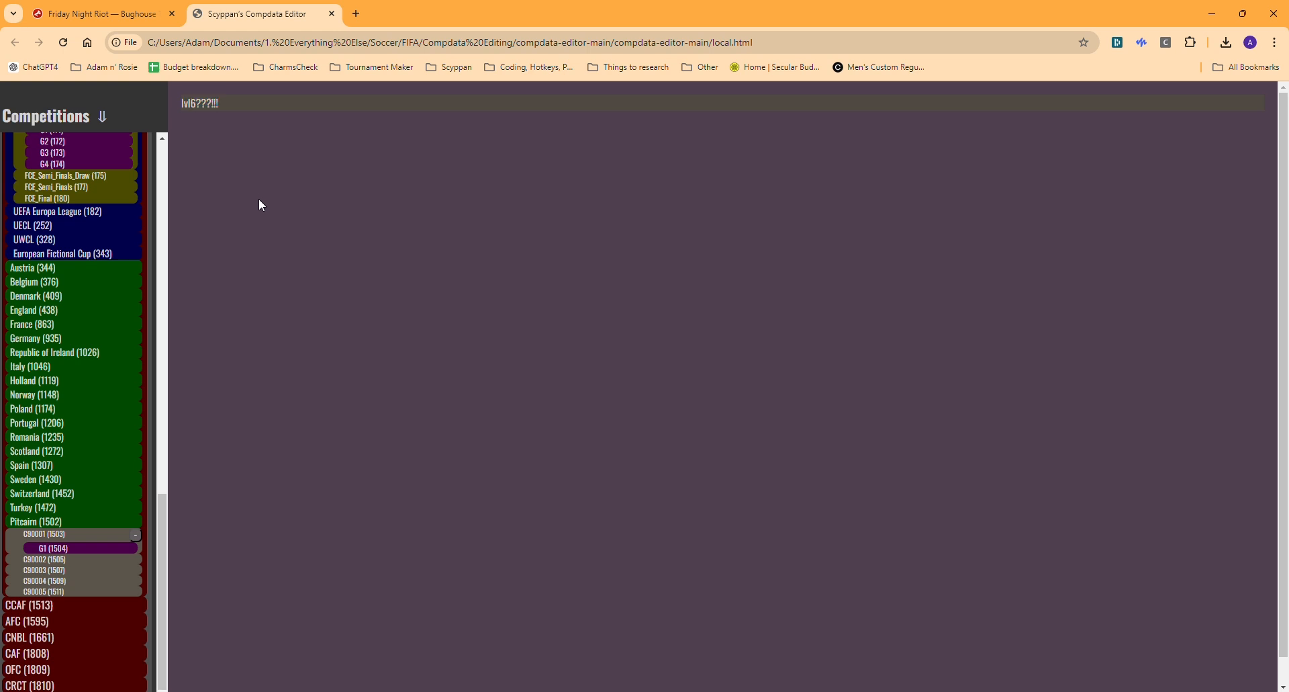